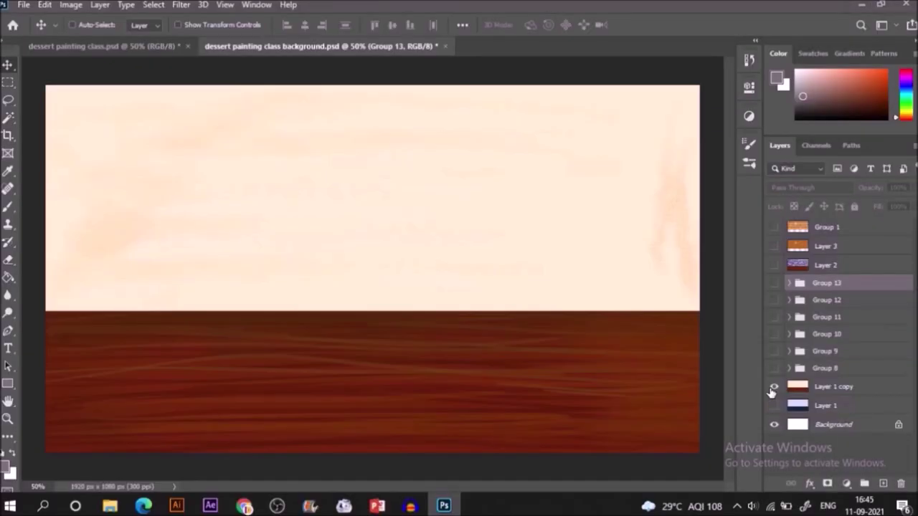
# Turn the dessert groups' visibility on and off one by one, leaving Groups 8, 9 and 13 shown.
pyautogui.click(773, 368)
pyautogui.click(821, 368)
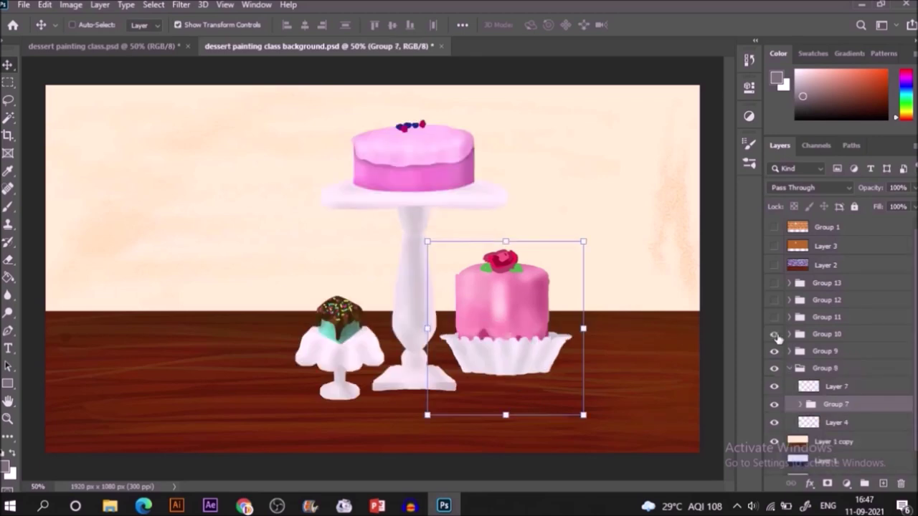
pyautogui.click(775, 318)
pyautogui.click(775, 301)
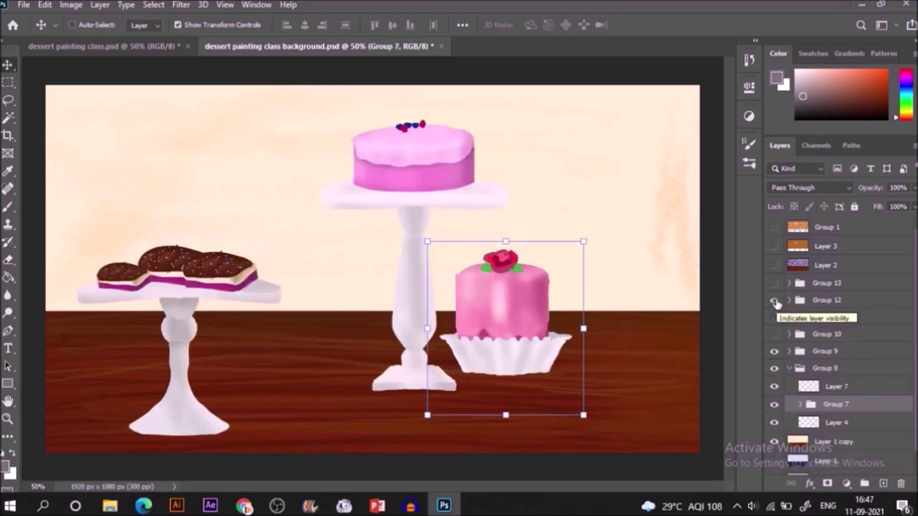
pyautogui.click(775, 301)
pyautogui.click(774, 286)
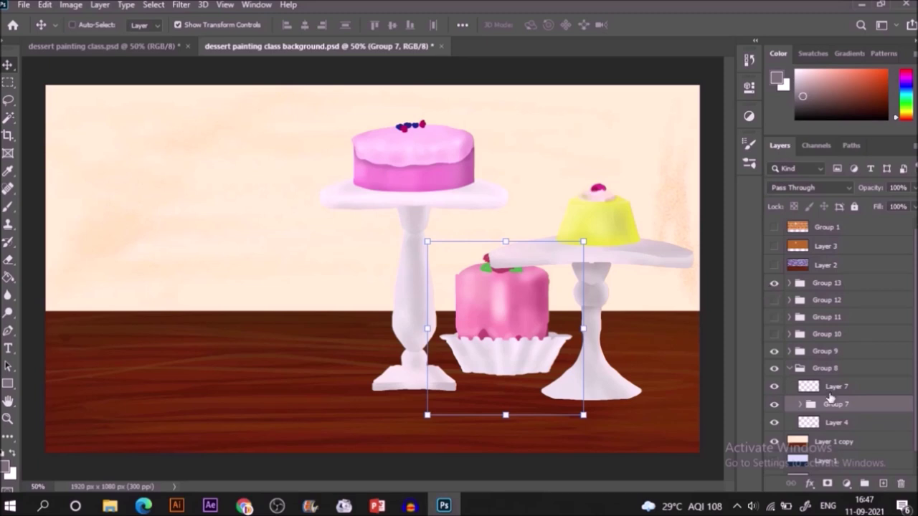
# Duplicate the pink cake group above Group 13, and move the yellow pudding group into Group 8, positioned over the paper cup.
pyautogui.hotkey('ctrl', 'j')
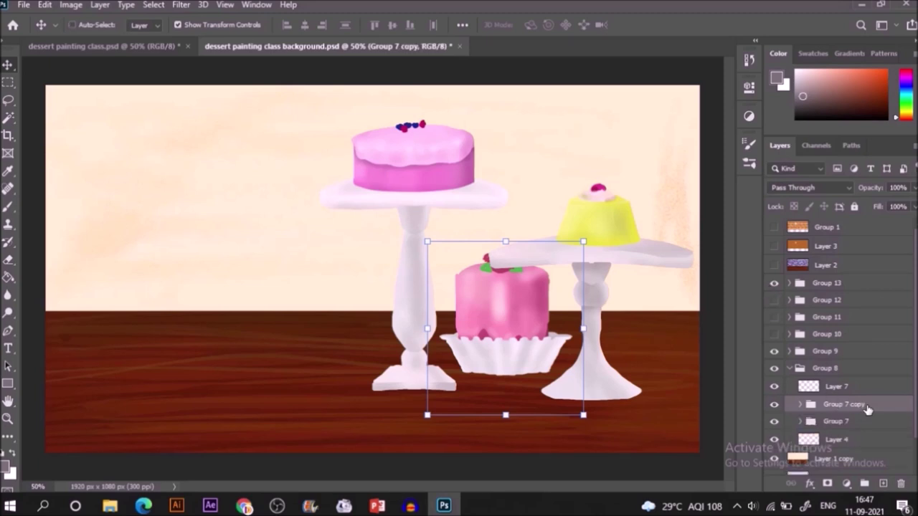
pyautogui.moveTo(867, 407)
pyautogui.mouseDown()
pyautogui.moveTo(860, 280)
pyautogui.moveTo(831, 278)
pyautogui.mouseUp()
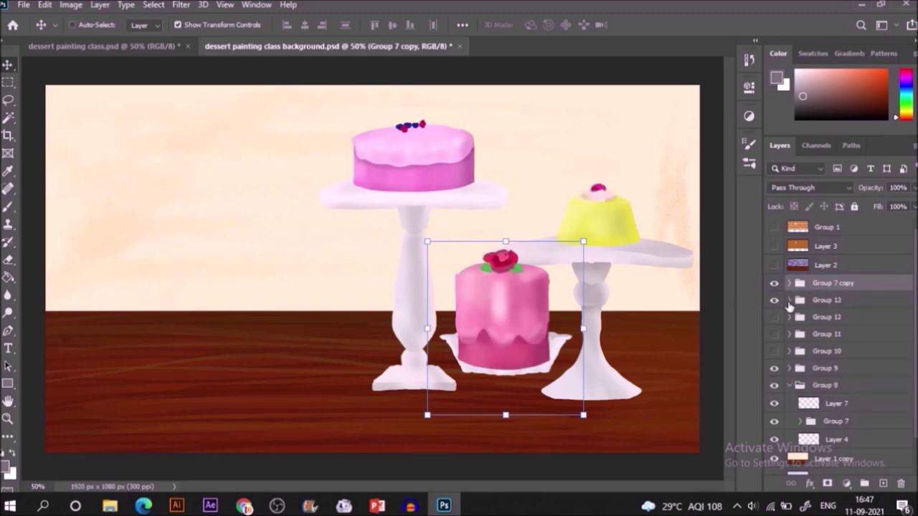
pyautogui.click(788, 301)
pyautogui.moveTo(870, 318); pyautogui.dragTo(868, 452)
pyautogui.moveTo(584, 226); pyautogui.dragTo(523, 338)
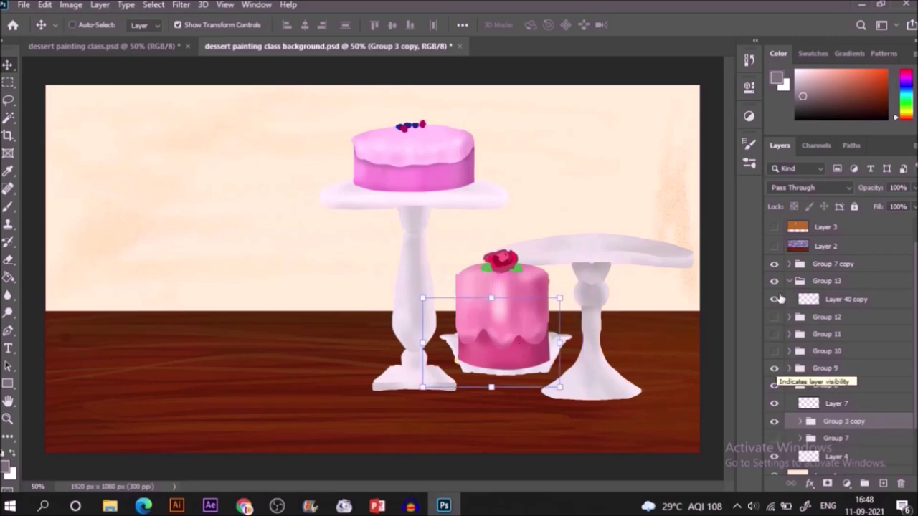
# Put the pink cake copy inside Group 13 above Layer 40 copy and place the cake on that group's stand.
pyautogui.click(845, 299)
pyautogui.click(817, 281)
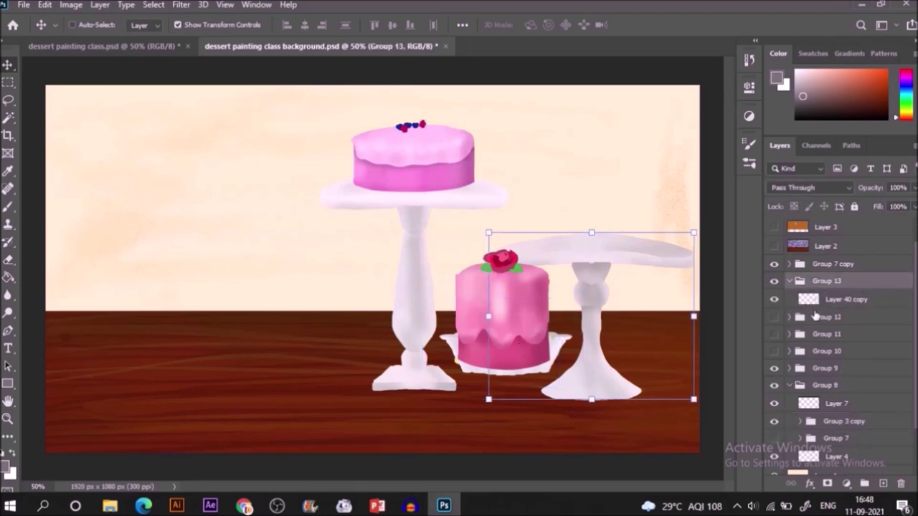
pyautogui.moveTo(831, 264); pyautogui.dragTo(831, 282)
pyautogui.moveTo(476, 337); pyautogui.dragTo(577, 216)
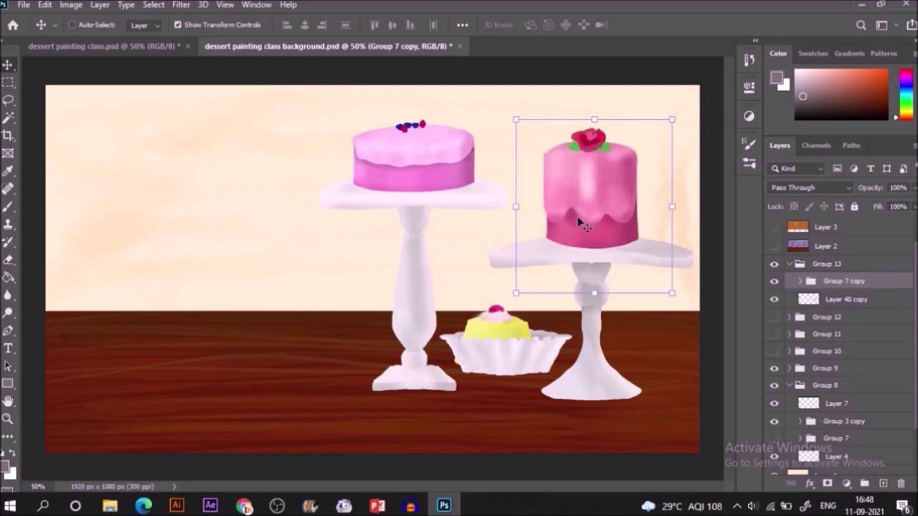
# Seat the yellow pudding in the paper cup, scale it to 121.81% and collapse Group 8.
pyautogui.click(857, 421)
pyautogui.moveTo(481, 349); pyautogui.dragTo(491, 331)
pyautogui.moveTo(569, 281)
pyautogui.mouseDown()
pyautogui.moveTo(591, 259)
pyautogui.moveTo(582, 271)
pyautogui.mouseUp()
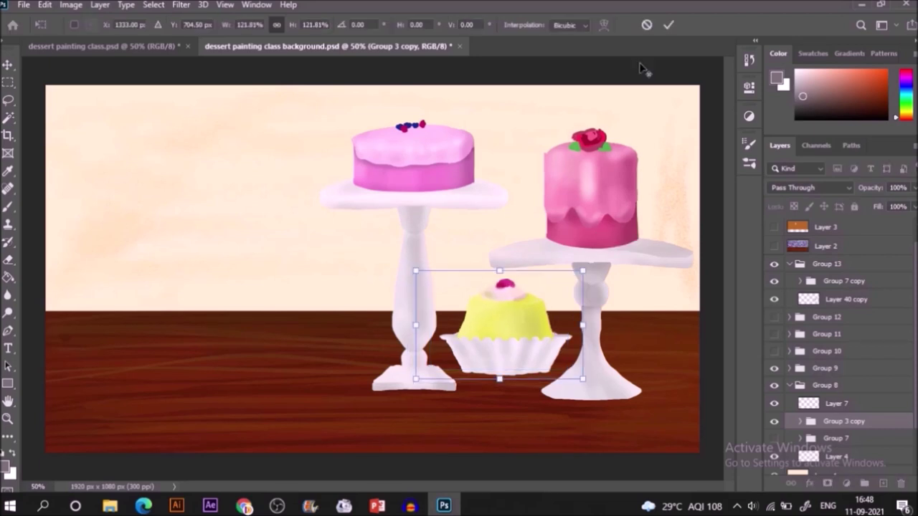
pyautogui.click(667, 24)
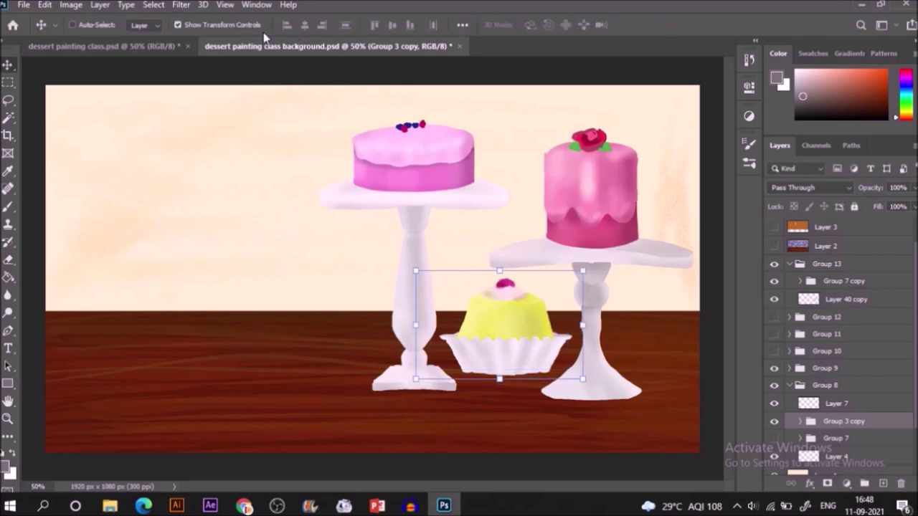
pyautogui.click(790, 386)
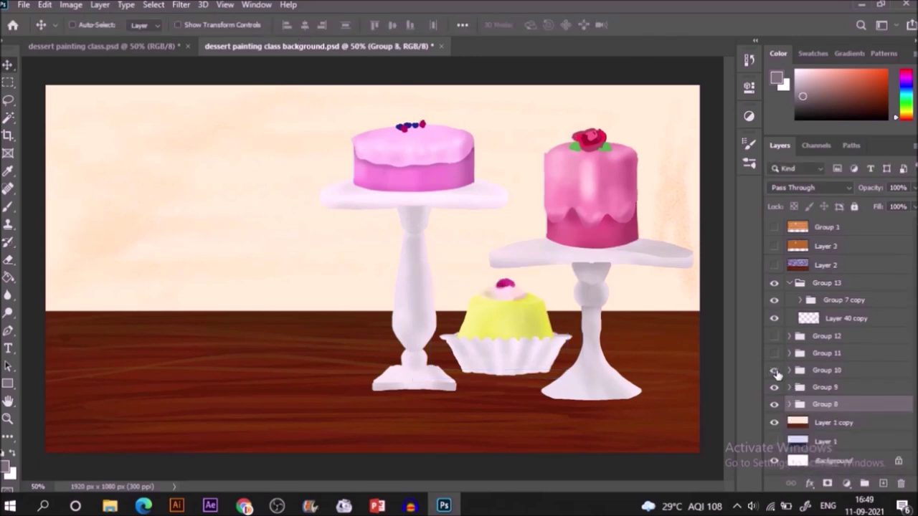
# Show Groups 10, 11 and 12 so all the desserts are displayed.
pyautogui.click(774, 370)
pyautogui.click(774, 352)
pyautogui.click(774, 336)
# Move the brownie stand (Group 12) straight up so its foot stands near the back edge of the table.
pyautogui.click(827, 335)
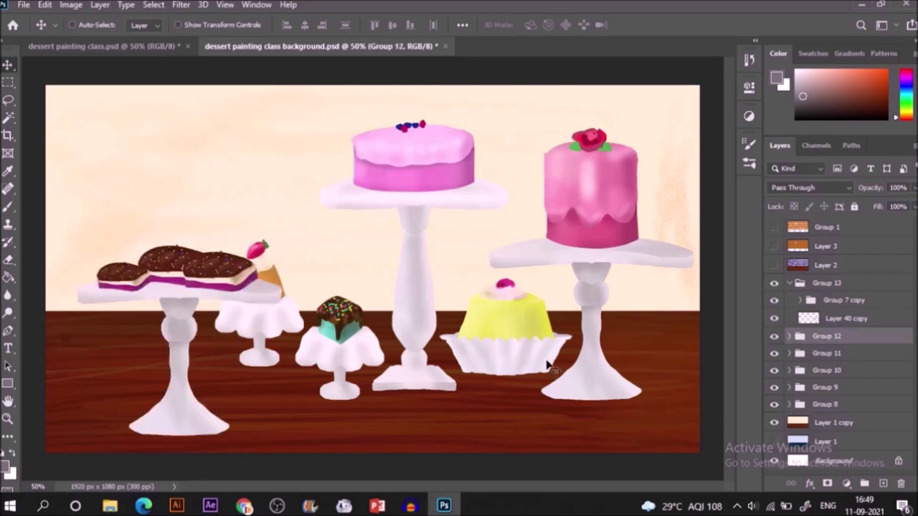
pyautogui.click(790, 282)
pyautogui.moveTo(165, 403); pyautogui.dragTo(166, 322)
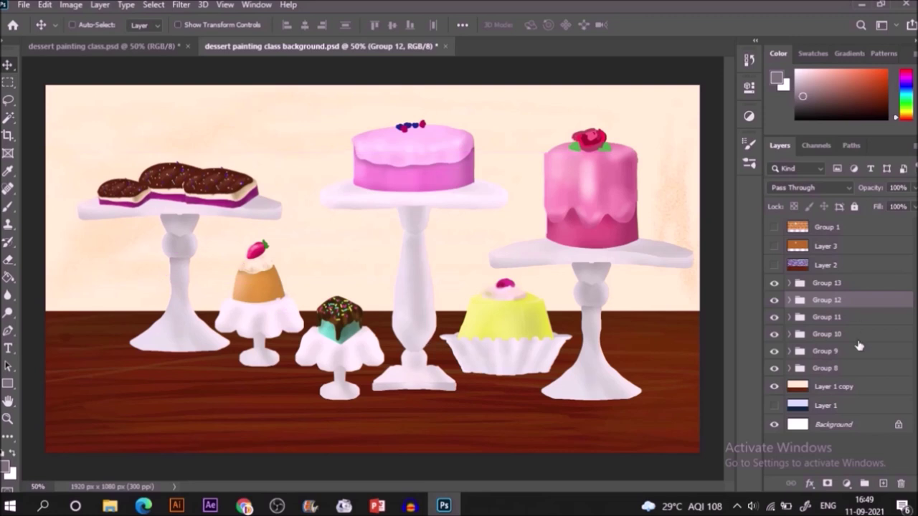
# Move the chocolate-topped cube dessert (Group 10) to the far left, beside the brownie stand.
pyautogui.click(857, 335)
pyautogui.moveTo(319, 365); pyautogui.dragTo(92, 312)
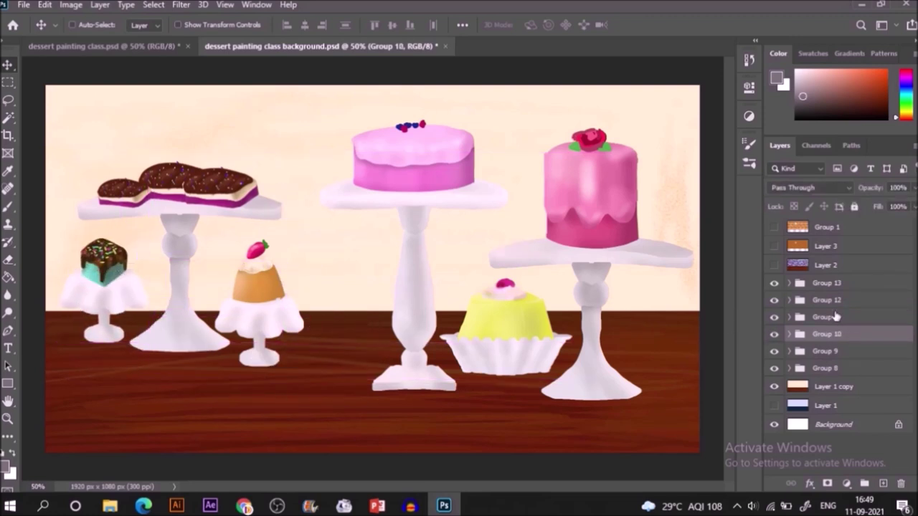
pyautogui.keyDown('ctrl'); pyautogui.click(831, 332); pyautogui.keyUp('ctrl')
pyautogui.click(772, 317)
pyautogui.click(772, 317)
# Identify the tall pink cake stand (Group 9) by its visibility and move it slightly up and left.
pyautogui.click(773, 351)
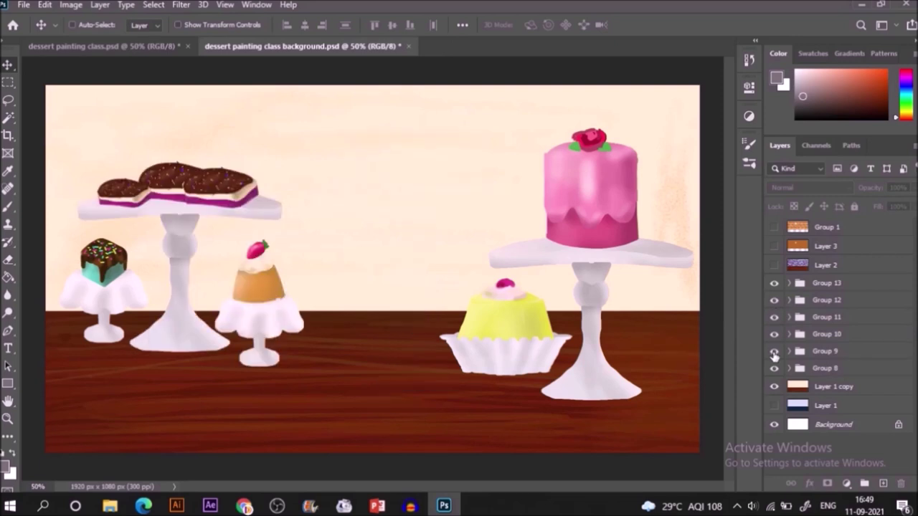
pyautogui.click(773, 352)
pyautogui.click(825, 351)
pyautogui.moveTo(392, 373); pyautogui.dragTo(352, 363)
# Select Groups 10 to 12 together and move the three left-hand desserts slightly down the table.
pyautogui.click(850, 307)
pyautogui.click(773, 301)
pyautogui.click(774, 301)
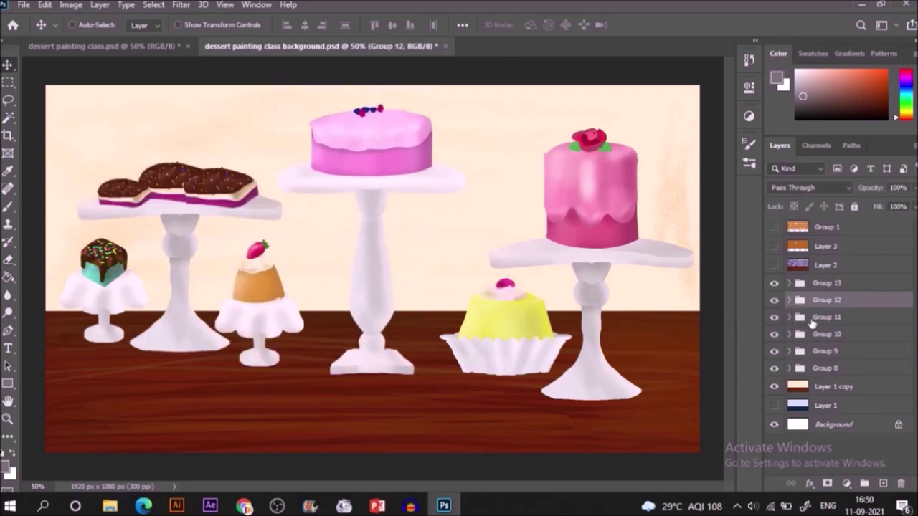
pyautogui.keyDown('shift'); pyautogui.click(824, 334); pyautogui.keyUp('shift')
pyautogui.moveTo(237, 256); pyautogui.dragTo(250, 284)
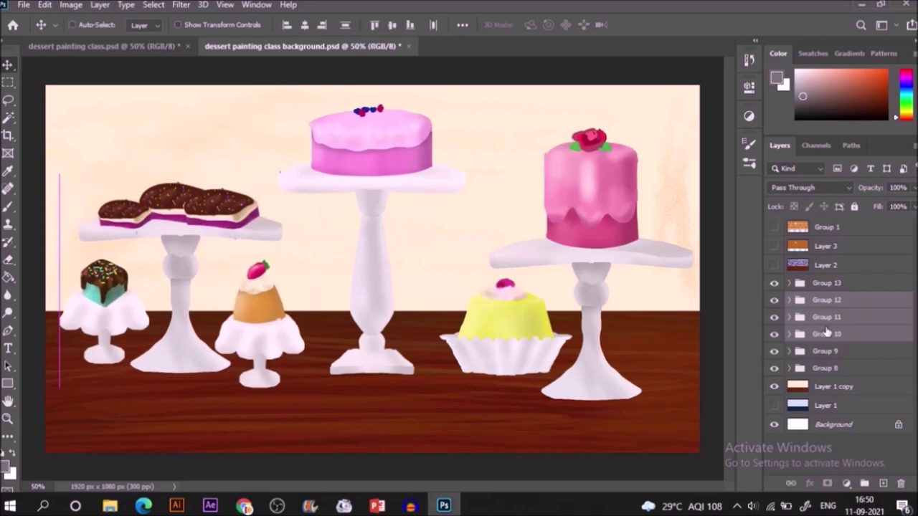
# Move the yellow pudding (Group 8) toward the tall stand's foot and bring it forward above Group 9.
pyautogui.click(824, 368)
pyautogui.moveTo(487, 361)
pyautogui.mouseDown()
pyautogui.moveTo(433, 393)
pyautogui.moveTo(470, 365)
pyautogui.moveTo(475, 403)
pyautogui.moveTo(479, 329)
pyautogui.moveTo(462, 362)
pyautogui.moveTo(469, 364)
pyautogui.mouseUp()
pyautogui.hotkey('ctrl', ']')
pyautogui.click(824, 368)
pyautogui.click(773, 368)
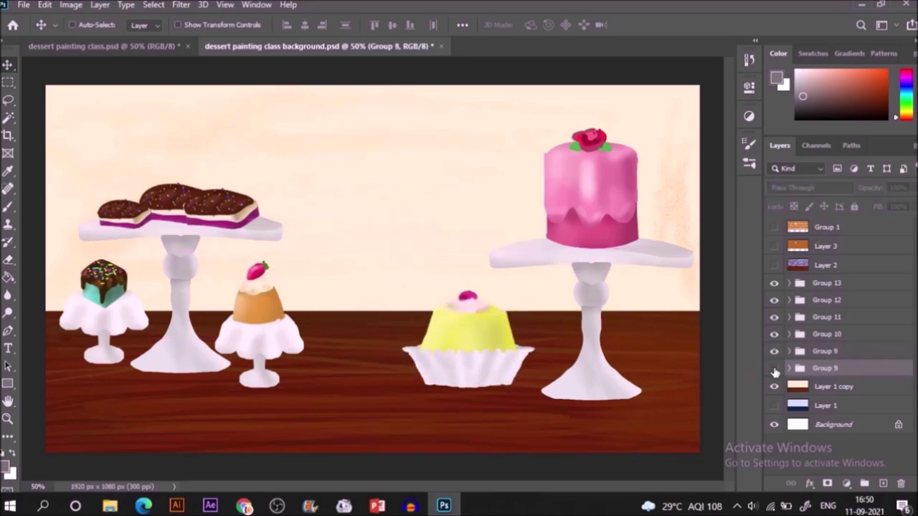
pyautogui.click(773, 368)
# Nudge the pink drip cake stand (Group 13) up and left, and lower all six dessert groups together slightly.
pyautogui.click(825, 282)
pyautogui.moveTo(584, 352)
pyautogui.mouseDown()
pyautogui.moveTo(576, 322)
pyautogui.moveTo(574, 360)
pyautogui.moveTo(577, 339)
pyautogui.mouseUp()
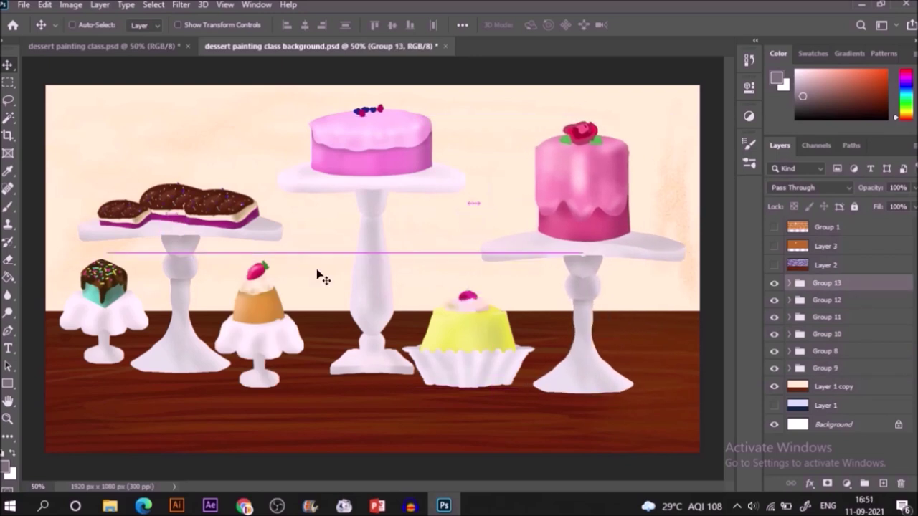
pyautogui.keyDown('shift'); pyautogui.click(851, 368); pyautogui.keyUp('shift')
pyautogui.moveTo(361, 320); pyautogui.dragTo(362, 350)
pyautogui.moveTo(366, 317); pyautogui.dragTo(363, 326)
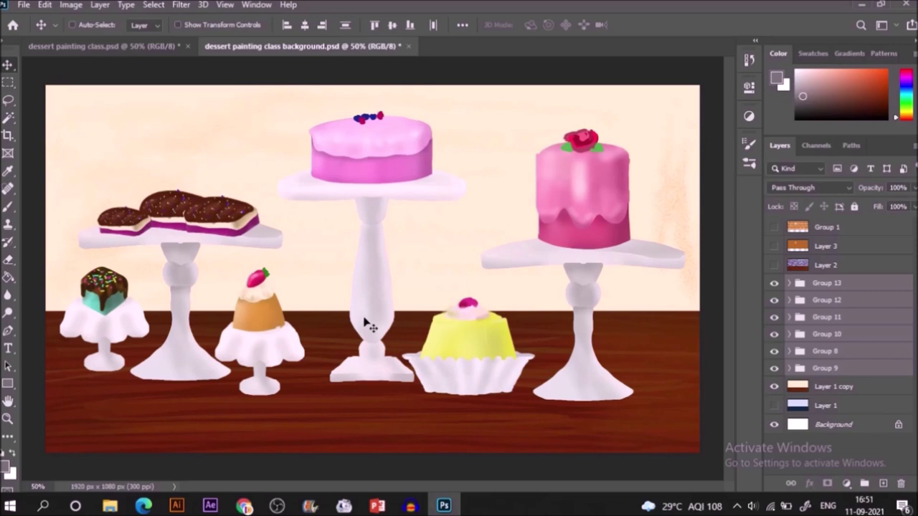
# Duplicate the tall pink cake stand group (Group 9) and merge the copy into a single layer.
pyautogui.click(878, 368)
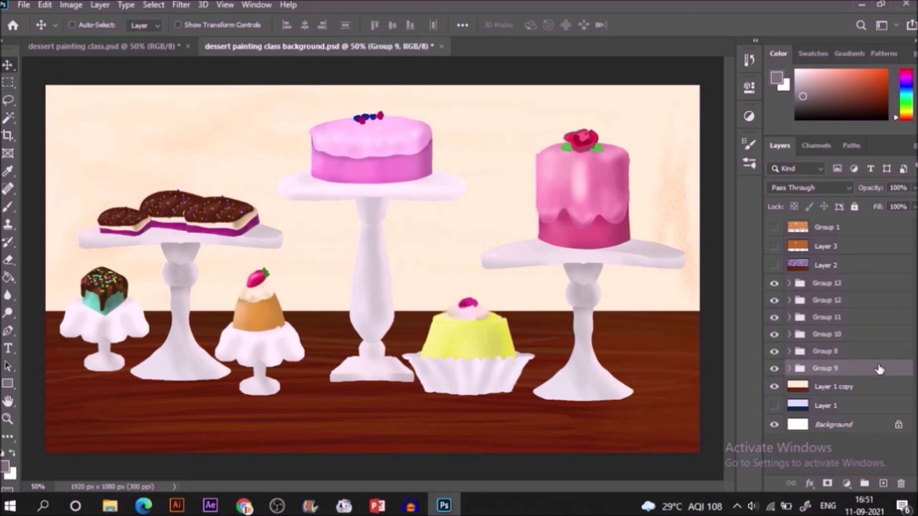
pyautogui.click(774, 368)
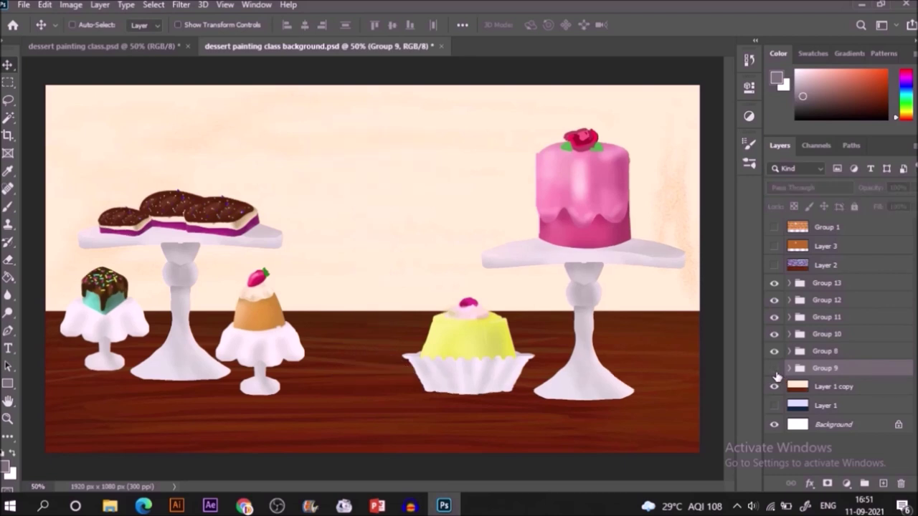
pyautogui.click(774, 369)
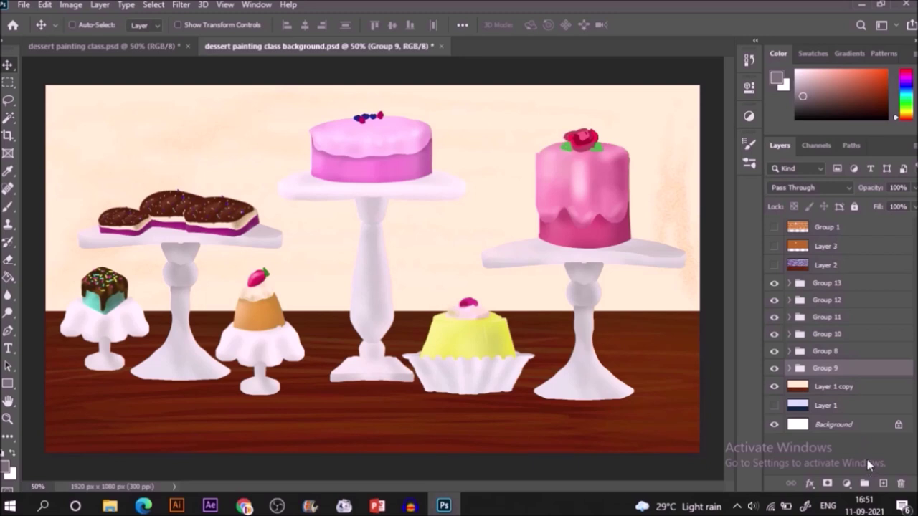
pyautogui.hotkey('ctrl', 'j')
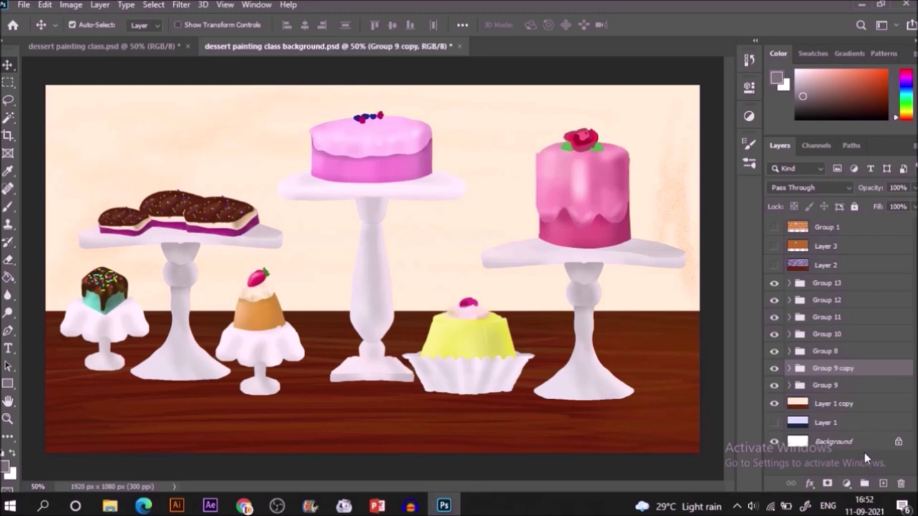
pyautogui.rightClick(820, 369)
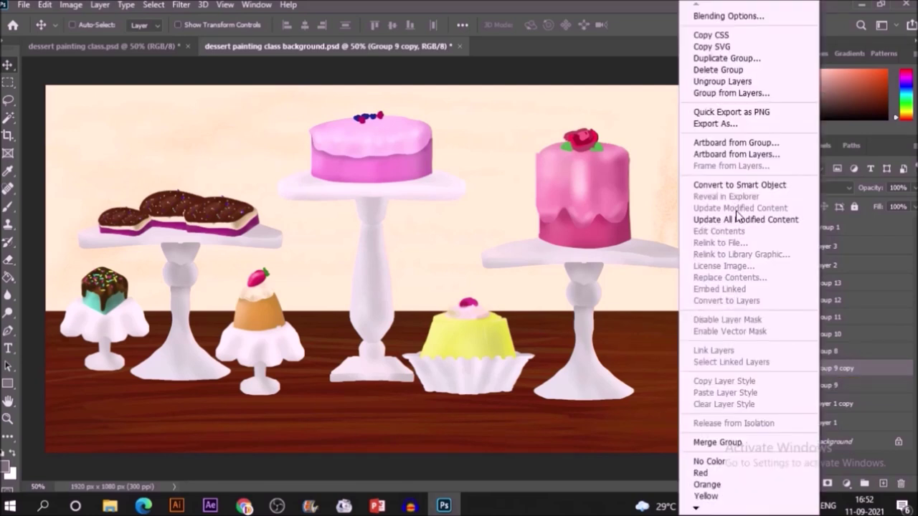
pyautogui.click(746, 449)
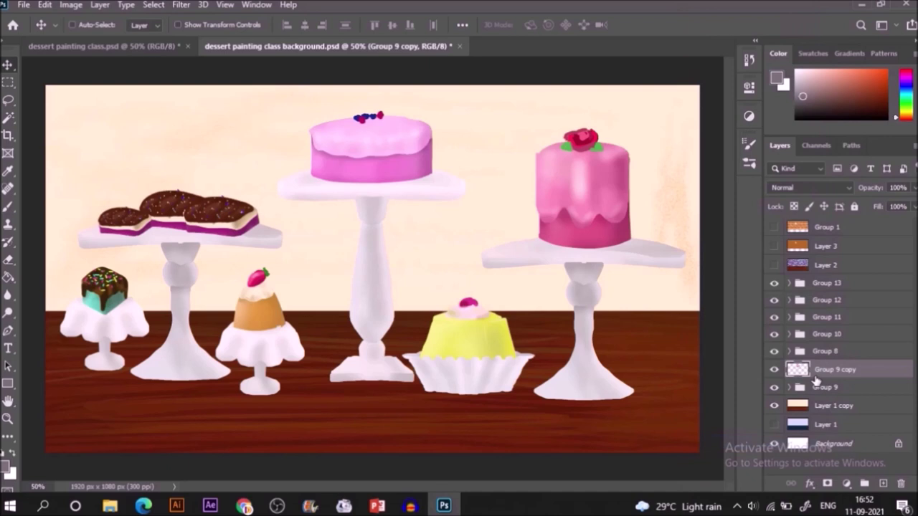
# Fill the merged cake stand's outline with near-black on a new layer, deselect, and place that layer beneath Group 9.
pyautogui.keyDown('ctrl'); pyautogui.click(798, 370); pyautogui.keyUp('ctrl')
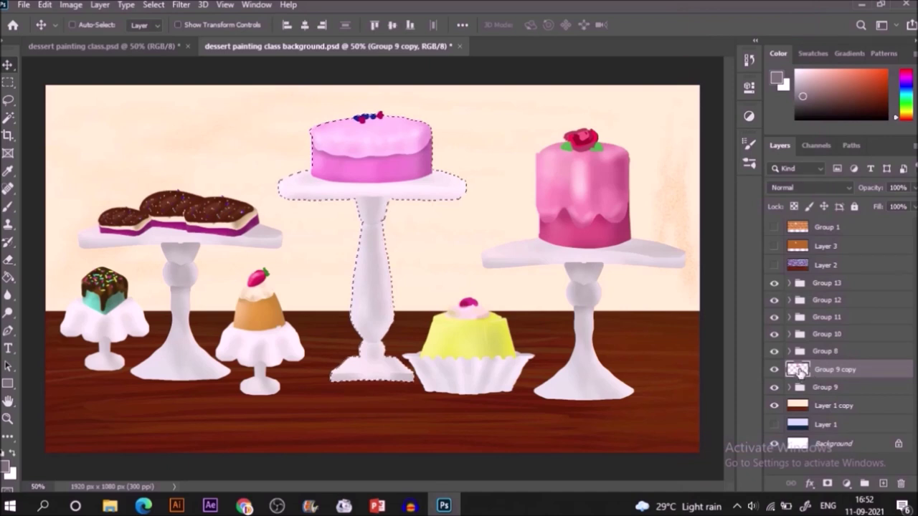
pyautogui.click(883, 485)
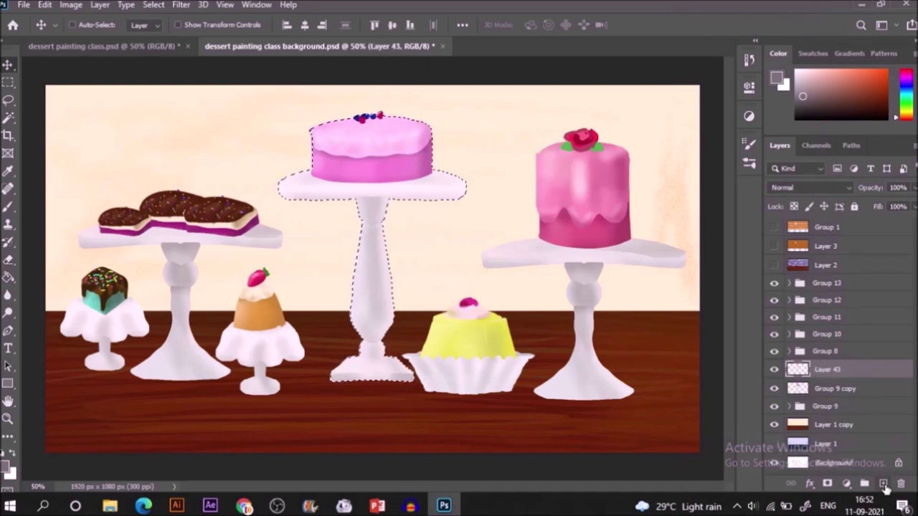
pyautogui.press('g')
pyautogui.press('d')
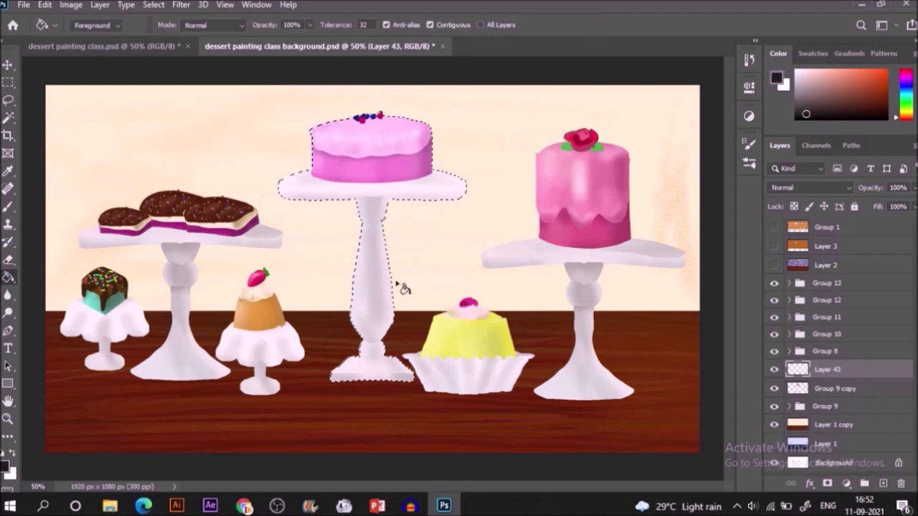
pyautogui.click(369, 299)
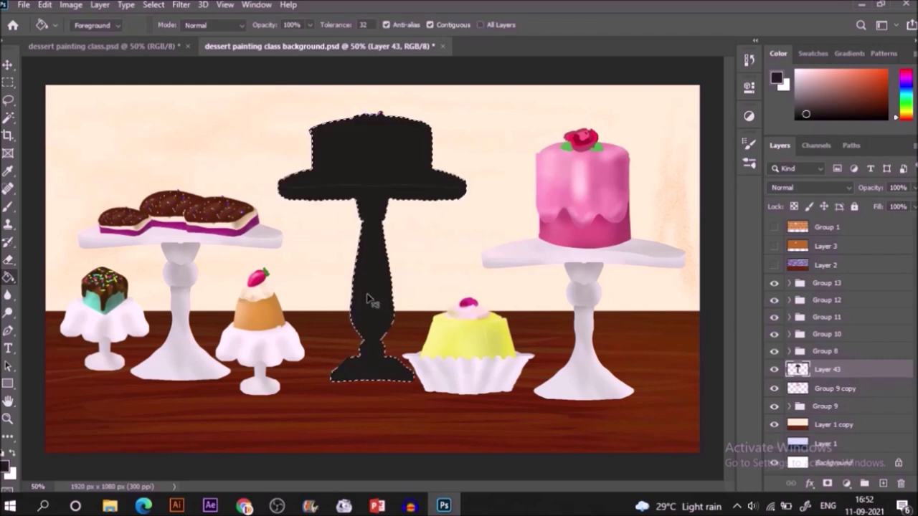
pyautogui.hotkey('ctrl', 'd')
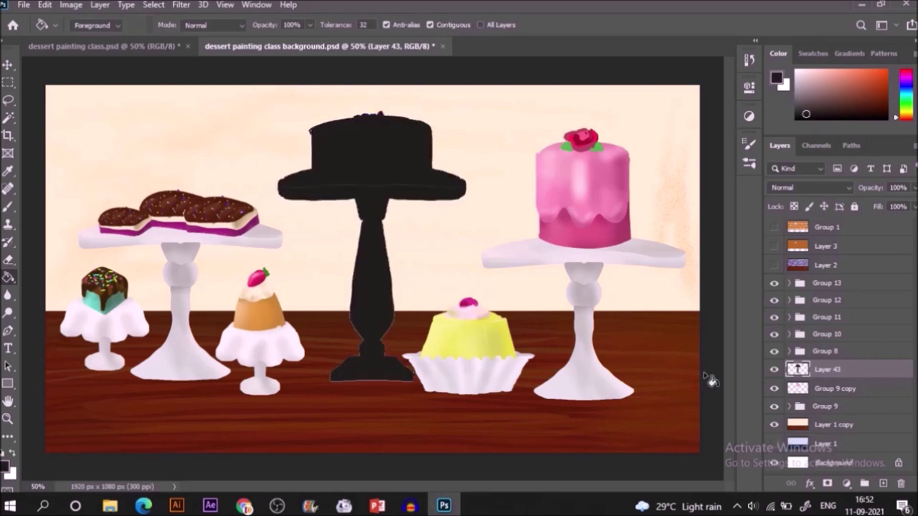
pyautogui.moveTo(830, 385); pyautogui.dragTo(828, 418)
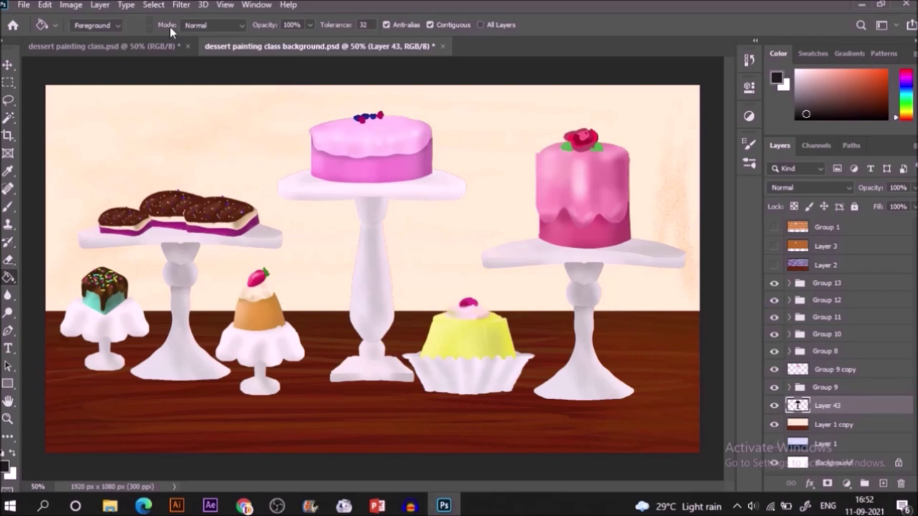
# Distort the tall cake stand's dark silhouette (Layer 43) so it falls from the stand's foot across the table to the left.
pyautogui.press('v')
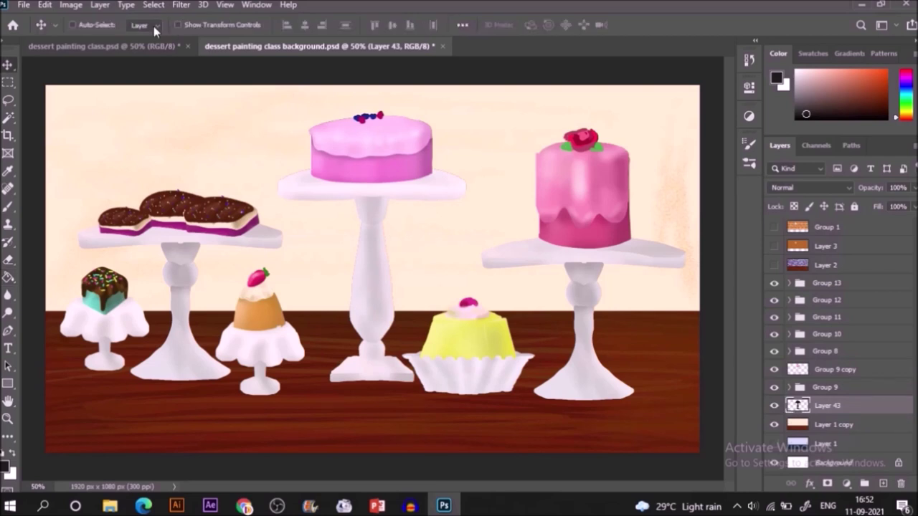
pyautogui.click(185, 25)
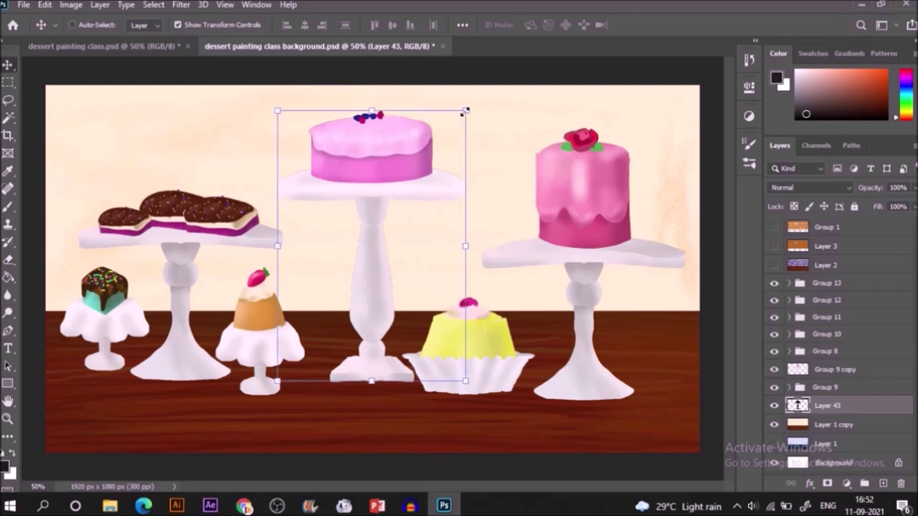
pyautogui.click(464, 112)
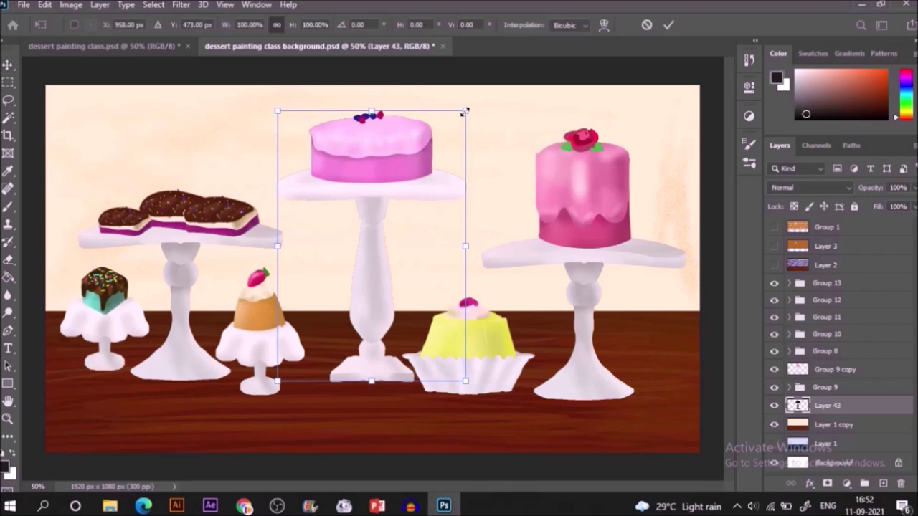
pyautogui.rightClick(316, 162)
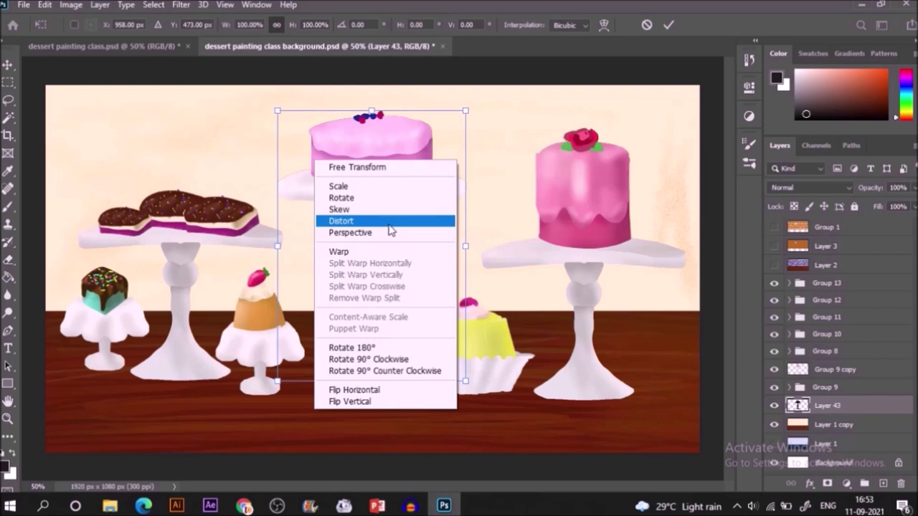
pyautogui.click(389, 223)
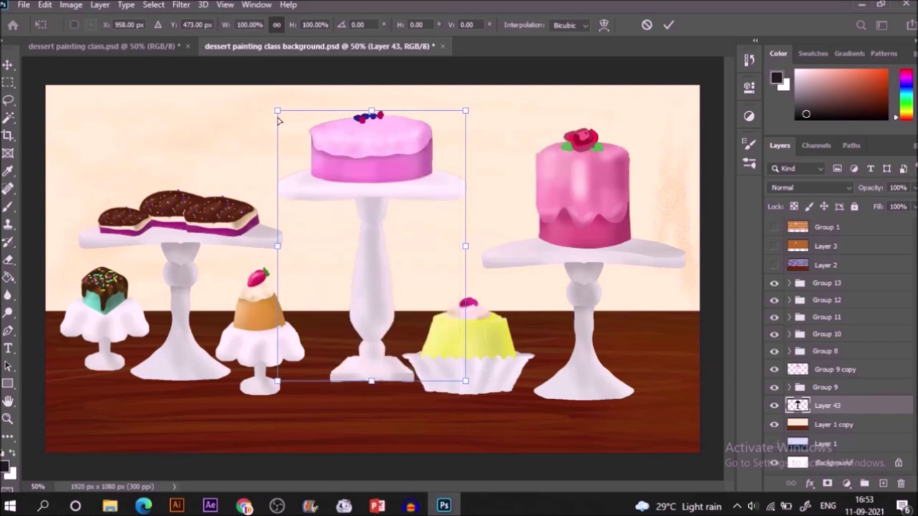
pyautogui.moveTo(278, 121); pyautogui.dragTo(89, 345)
pyautogui.moveTo(466, 112); pyautogui.dragTo(217, 207)
pyautogui.click(670, 26)
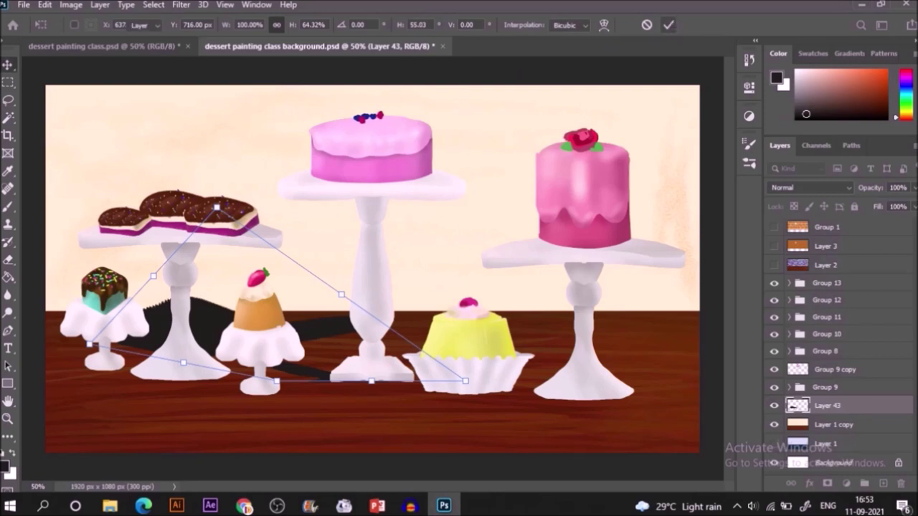
pyautogui.hotkey('ctrl', 't')
pyautogui.press('Return')
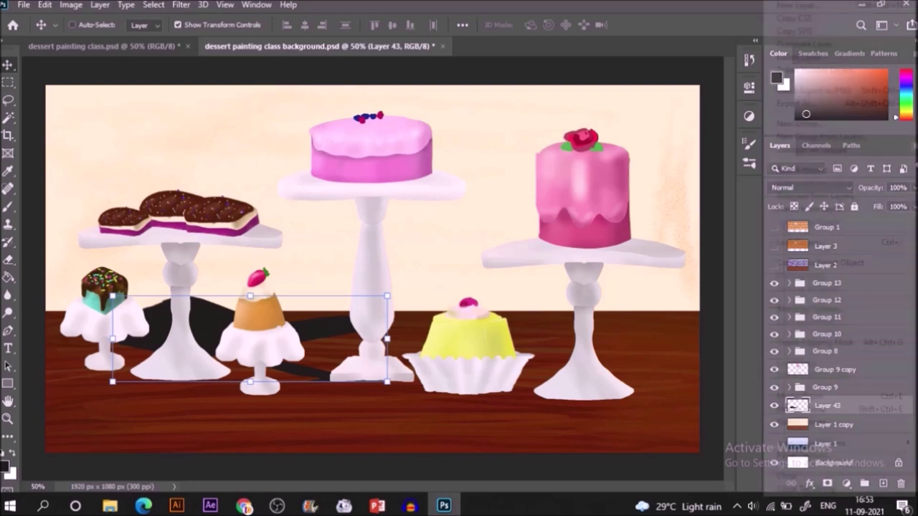
# Lower Layer 43's opacity to 45% and distort the shadow's far upper corner higher up the wall.
pyautogui.click(914, 187)
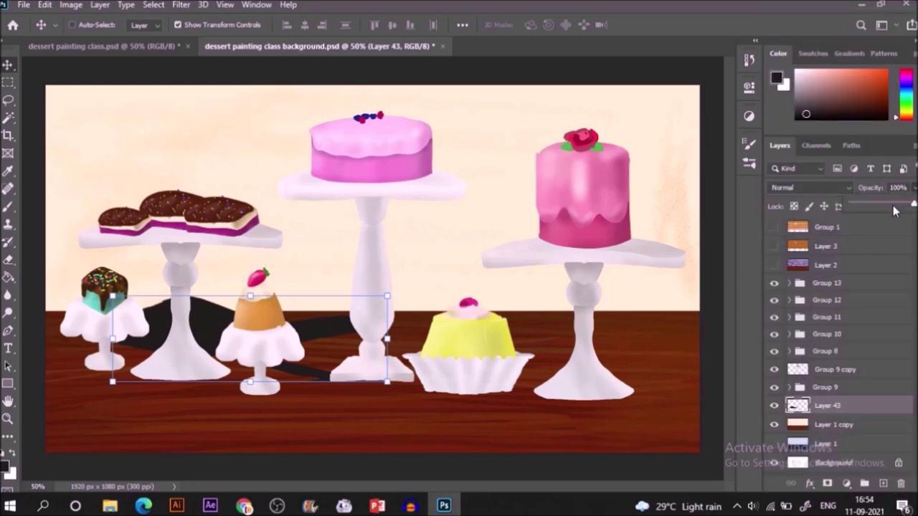
pyautogui.moveTo(881, 205); pyautogui.dragTo(879, 205)
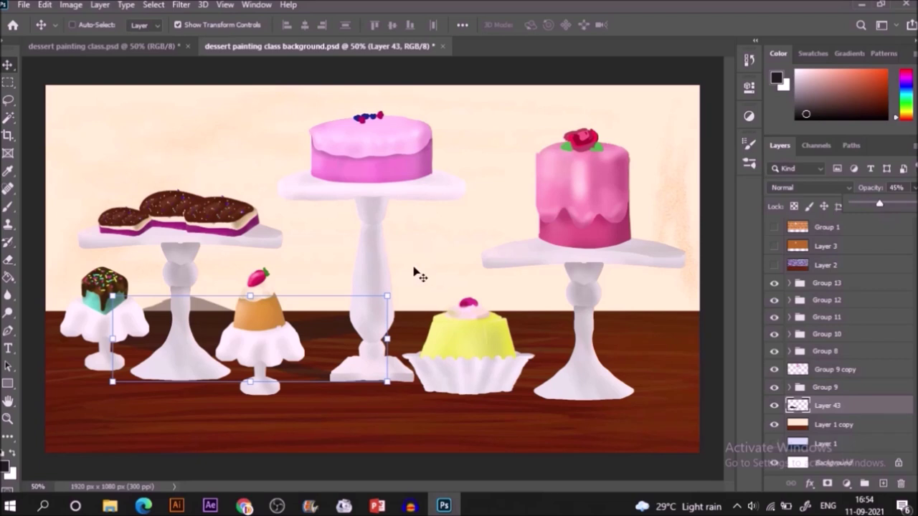
pyautogui.click(388, 294)
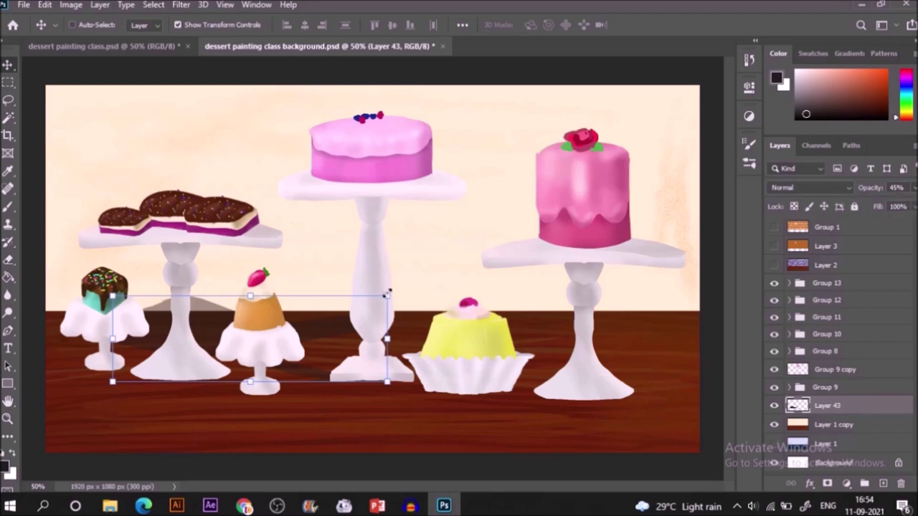
pyautogui.click(387, 294)
pyautogui.rightClick(386, 294)
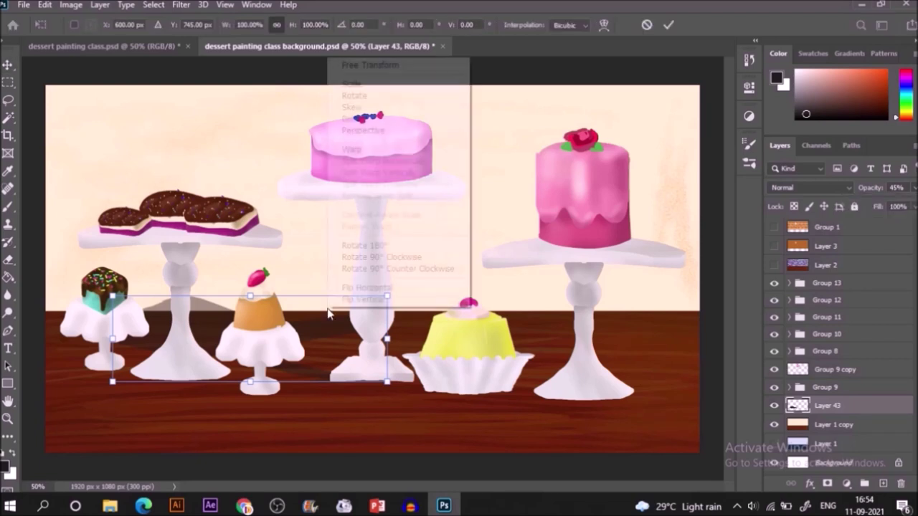
pyautogui.click(398, 128)
pyautogui.moveTo(113, 297); pyautogui.dragTo(159, 241)
pyautogui.click(668, 27)
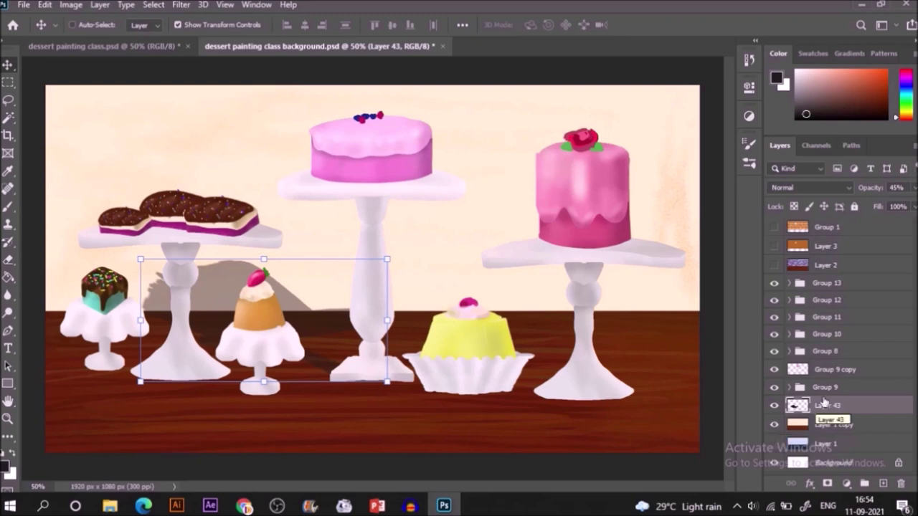
# Hide the merged Group 9 copy, and duplicate the yellow pudding group (Group 8) and merge its copy into a single layer.
pyautogui.click(773, 369)
pyautogui.click(828, 351)
pyautogui.hotkey('ctrl', 'j')
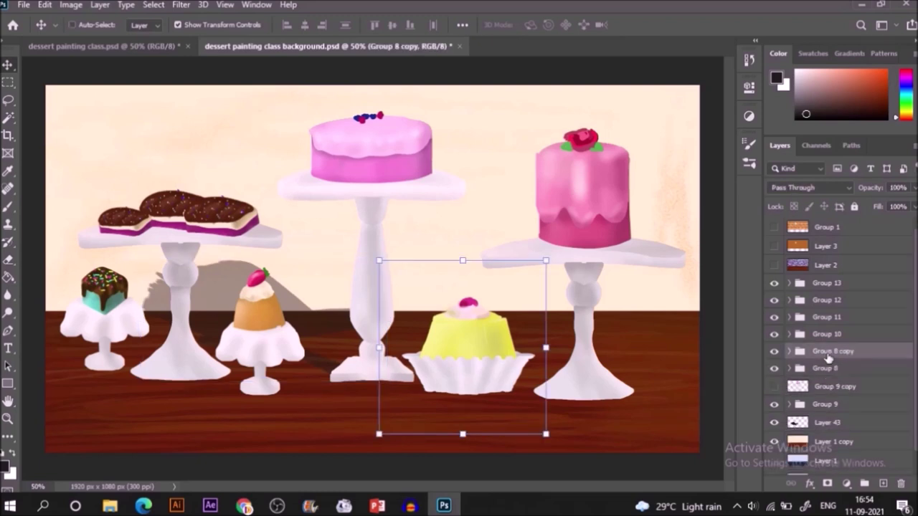
pyautogui.rightClick(826, 352)
pyautogui.click(743, 446)
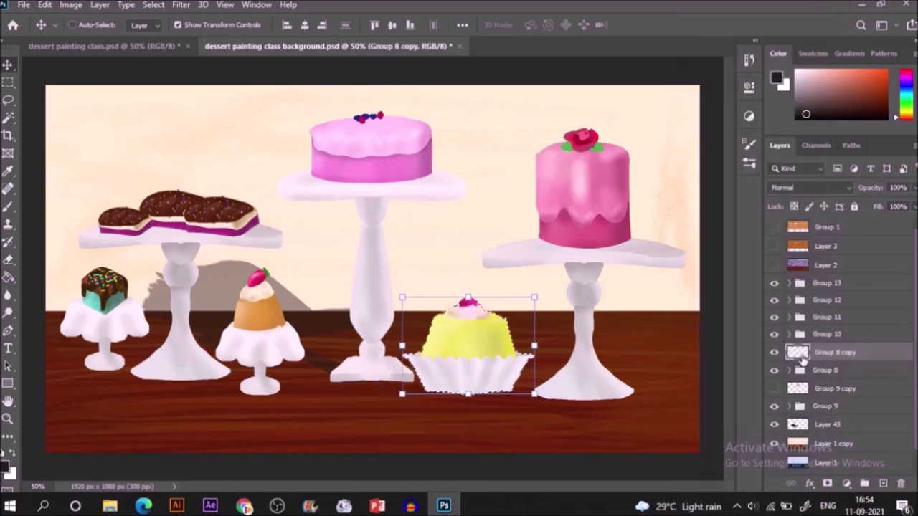
# Load the merged pudding copy's outline as a selection and fill it with near-black on a new layer.
pyautogui.keyDown('ctrl'); pyautogui.click(797, 352); pyautogui.keyUp('ctrl')
pyautogui.press('g')
pyautogui.click(883, 484)
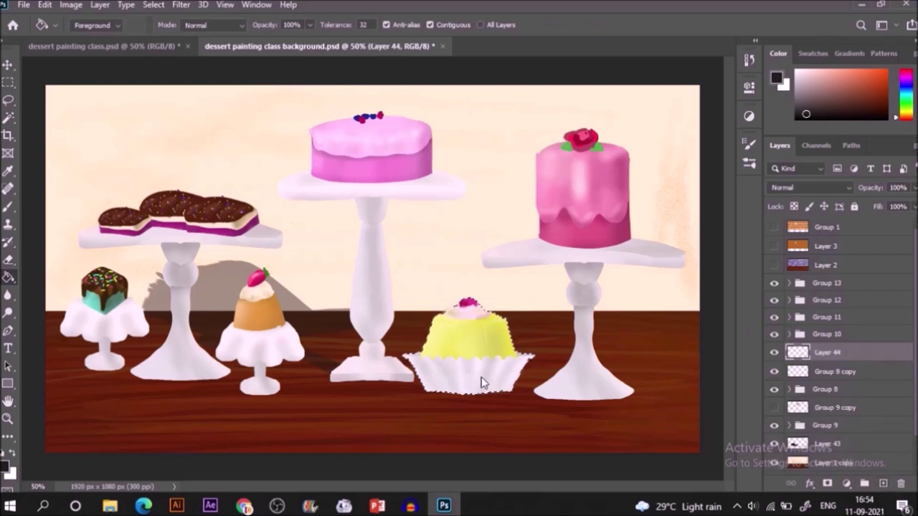
pyautogui.click(480, 380)
# Delete the merged Group 8 copy and place the pudding silhouette beneath Group 8.
pyautogui.click(848, 370)
pyautogui.press('Delete')
pyautogui.moveTo(837, 355); pyautogui.dragTo(845, 381)
# Distort the pudding silhouette (Layer 44) into a low shadow stretching left across the tall stand's foot.
pyautogui.press('v')
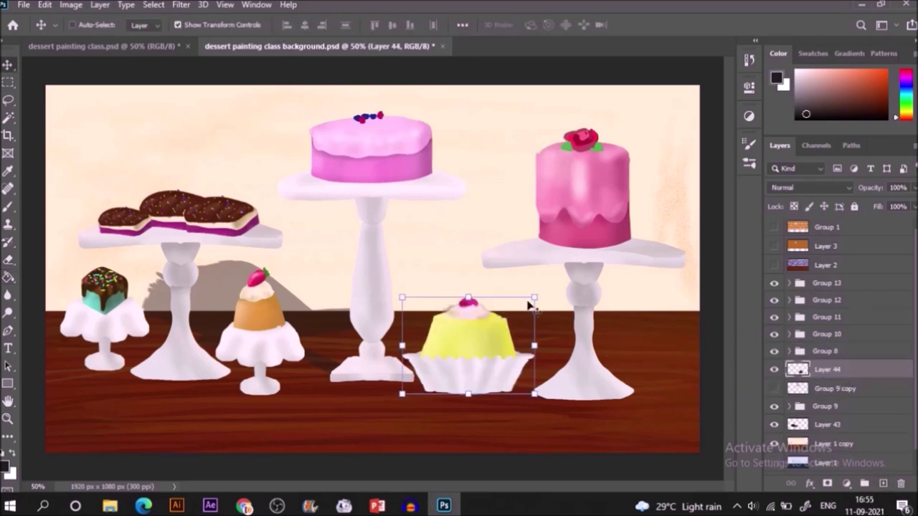
pyautogui.rightClick(485, 317)
pyautogui.click(521, 159)
pyautogui.moveTo(402, 296); pyautogui.dragTo(236, 315)
pyautogui.moveTo(535, 297); pyautogui.dragTo(563, 320)
pyautogui.moveTo(236, 316); pyautogui.dragTo(231, 344)
pyautogui.click(668, 25)
pyautogui.press('Return')
# Lower the pudding shadow's opacity to 37% and turn off the transform controls.
pyautogui.click(912, 187)
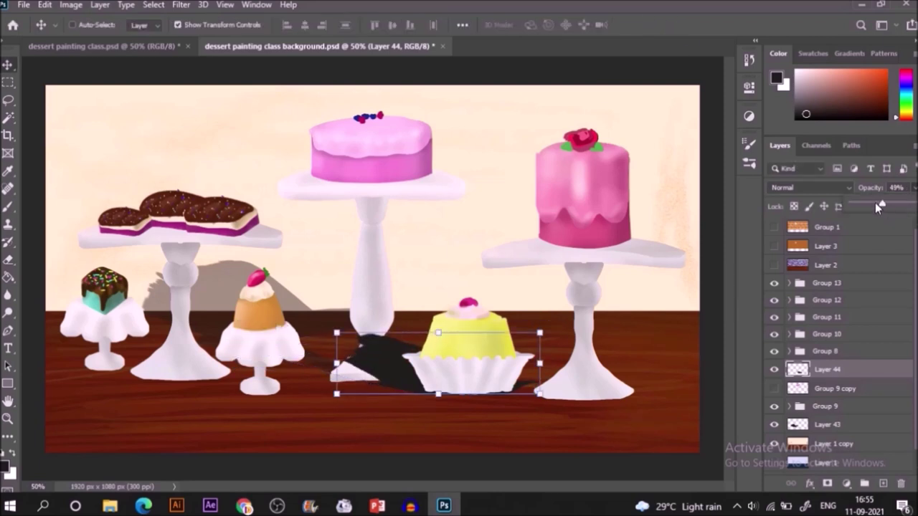
pyautogui.moveTo(875, 202); pyautogui.dragTo(866, 203)
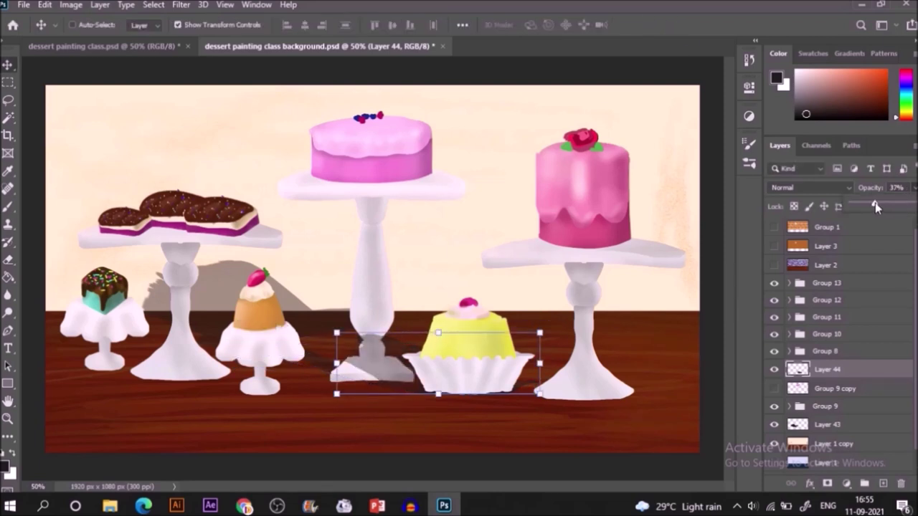
pyautogui.click(235, 25)
# Toggle the visibility of Group 10 and Group 11 to identify which dessert each one holds.
pyautogui.click(852, 337)
pyautogui.click(774, 334)
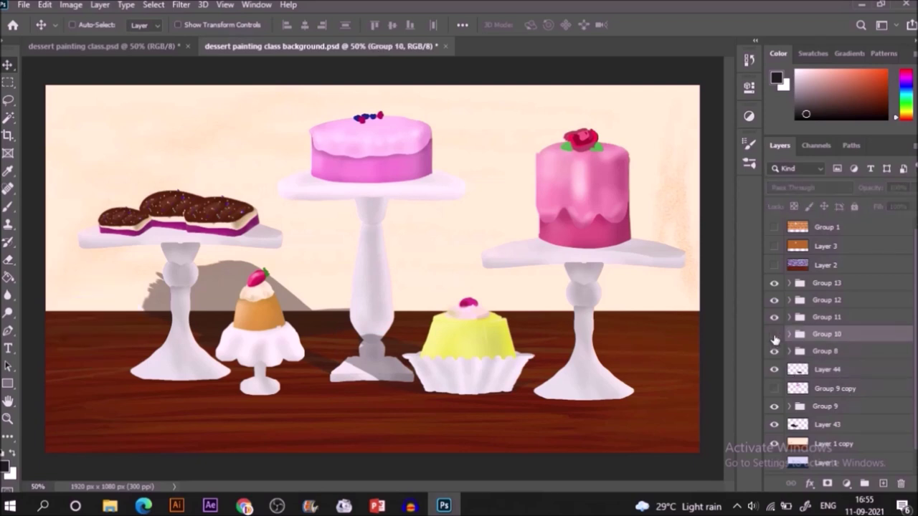
pyautogui.click(773, 334)
pyautogui.click(796, 351)
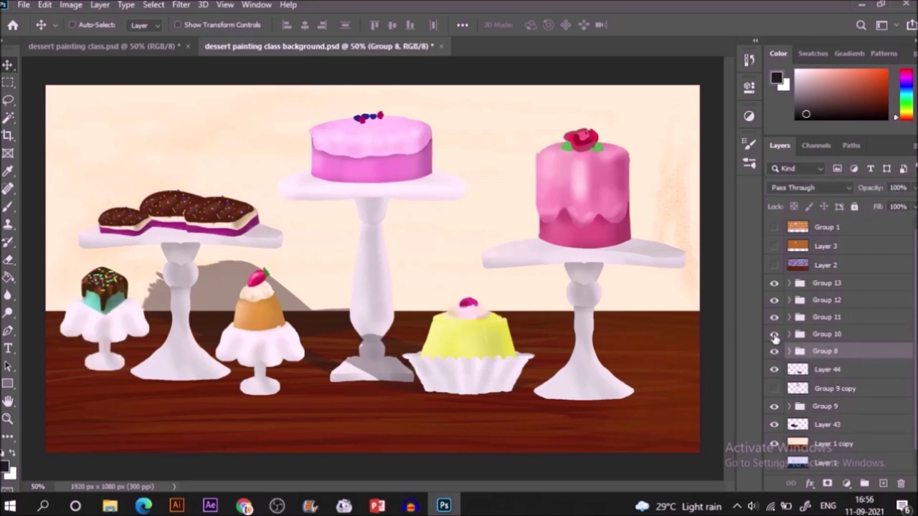
pyautogui.click(826, 334)
pyautogui.click(773, 316)
pyautogui.click(773, 317)
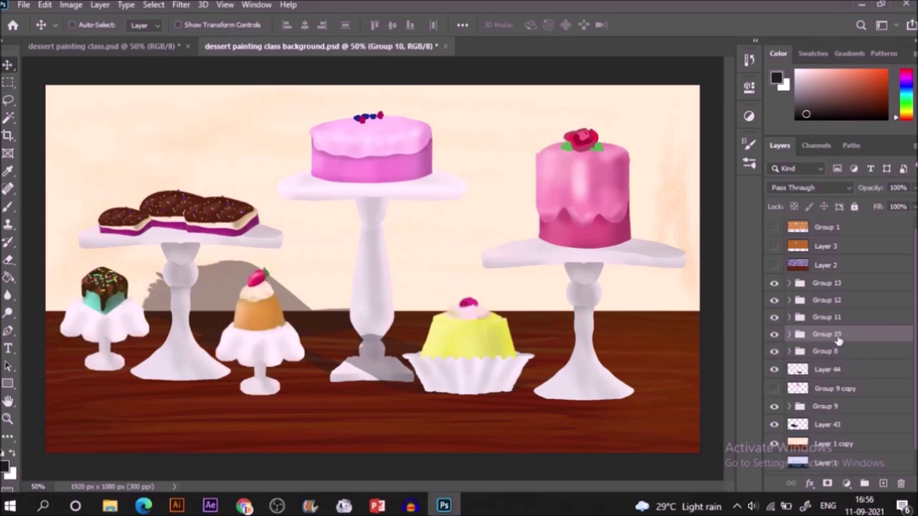
# Duplicate the chocolate-topped cube dessert group (Group 10) and merge the copy into a single layer.
pyautogui.hotkey('ctrl', 'j')
pyautogui.rightClick(837, 336)
pyautogui.click(770, 439)
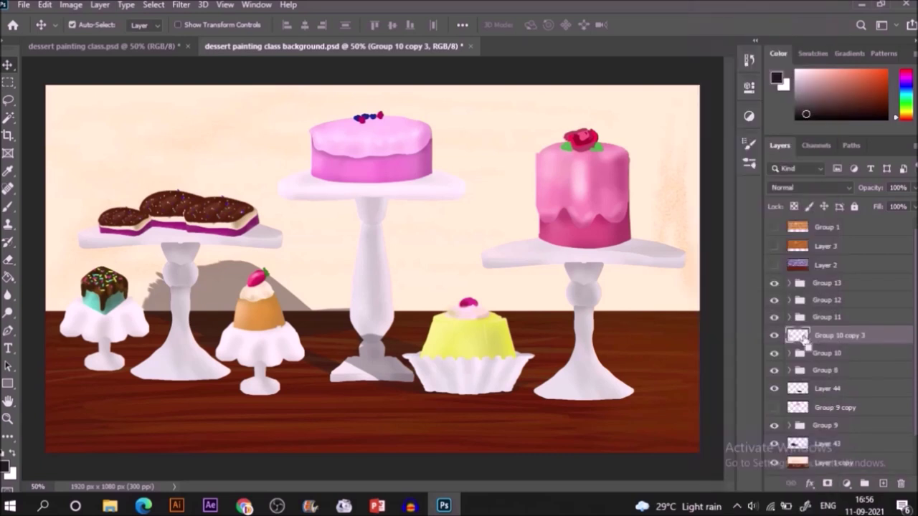
# Load the merged cube dessert's outline as a selection and fill it with near-black on a new layer.
pyautogui.keyDown('ctrl'); pyautogui.click(803, 341); pyautogui.keyUp('ctrl')
pyautogui.click(883, 483)
pyautogui.press('g')
pyautogui.click(77, 331)
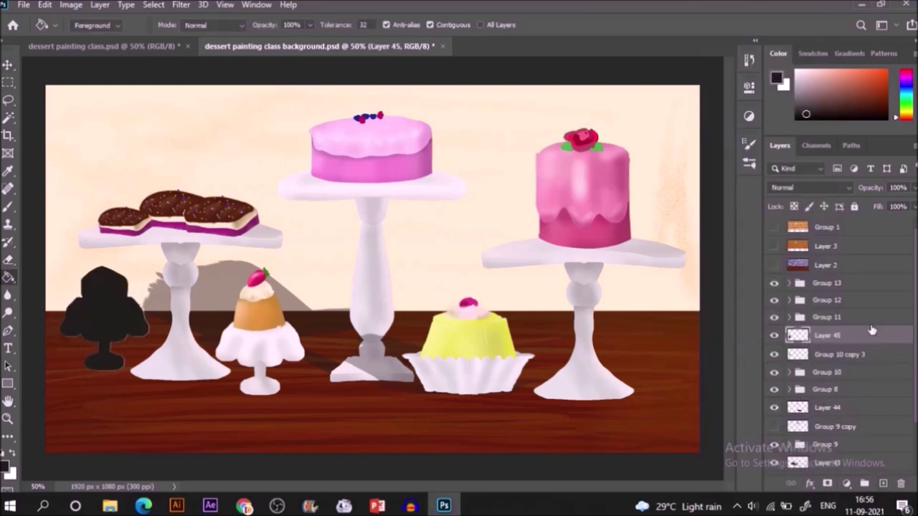
# Delete the merged Group 10 copy and place the cube dessert's silhouette beneath Group 10.
pyautogui.click(858, 361)
pyautogui.press('Delete')
pyautogui.moveTo(853, 356); pyautogui.dragTo(864, 322)
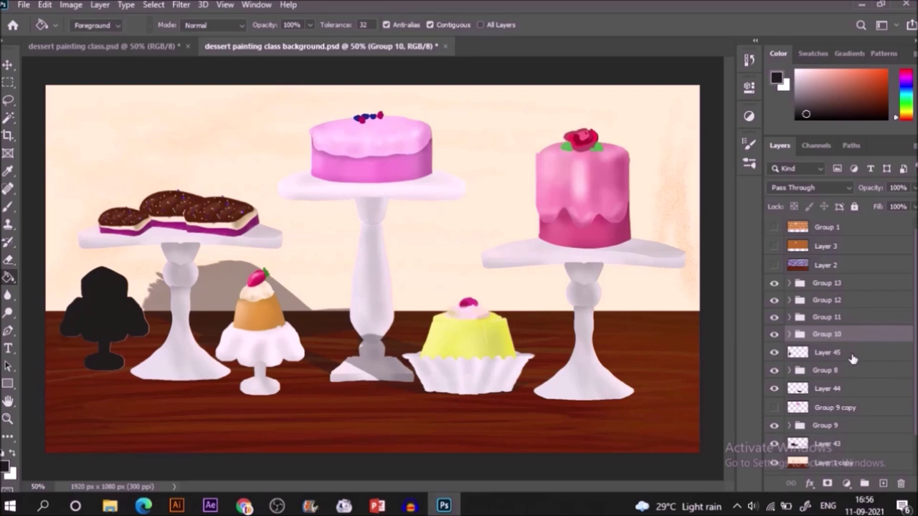
# Distort the cube dessert's silhouette (Layer 45) into a shadow leaning left behind its stand, and reduce its opacity.
pyautogui.click(852, 355)
pyautogui.press('v')
pyautogui.hotkey('ctrl', 't')
pyautogui.rightClick(128, 62)
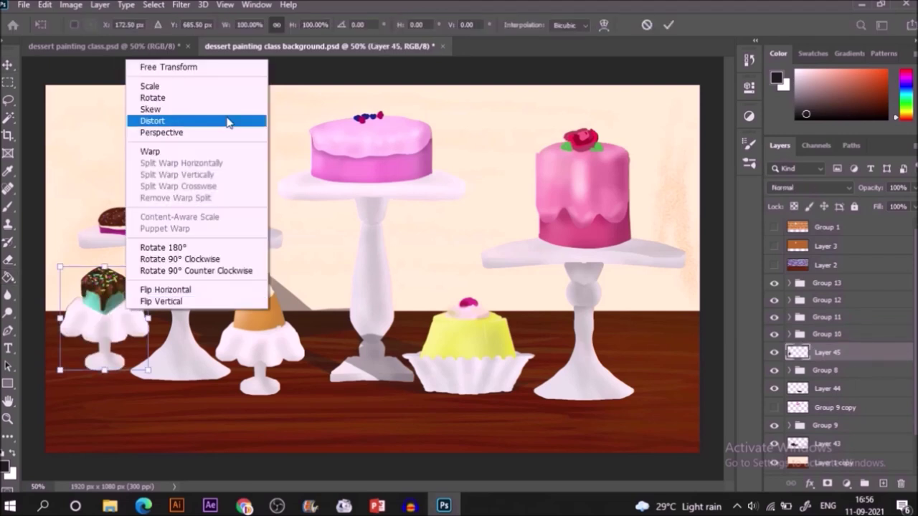
pyautogui.click(228, 109)
pyautogui.moveTo(59, 268); pyautogui.dragTo(6, 291)
pyautogui.click(668, 25)
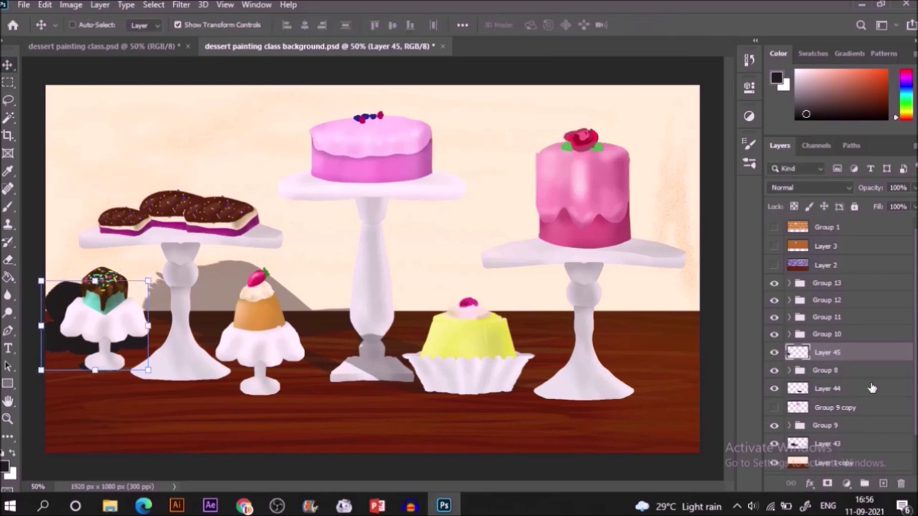
pyautogui.click(912, 187)
pyautogui.moveTo(909, 206); pyautogui.dragTo(876, 208)
pyautogui.click(882, 334)
pyautogui.rightClick(883, 335)
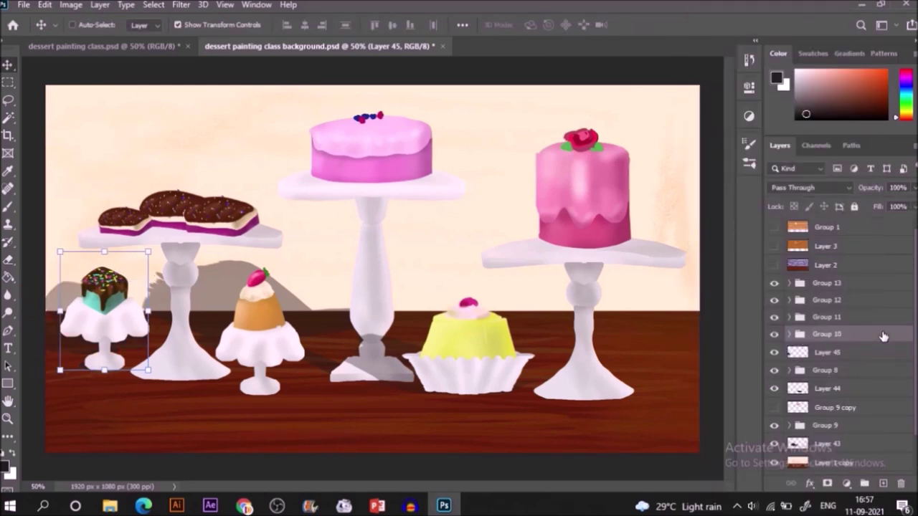
pyautogui.click(785, 442)
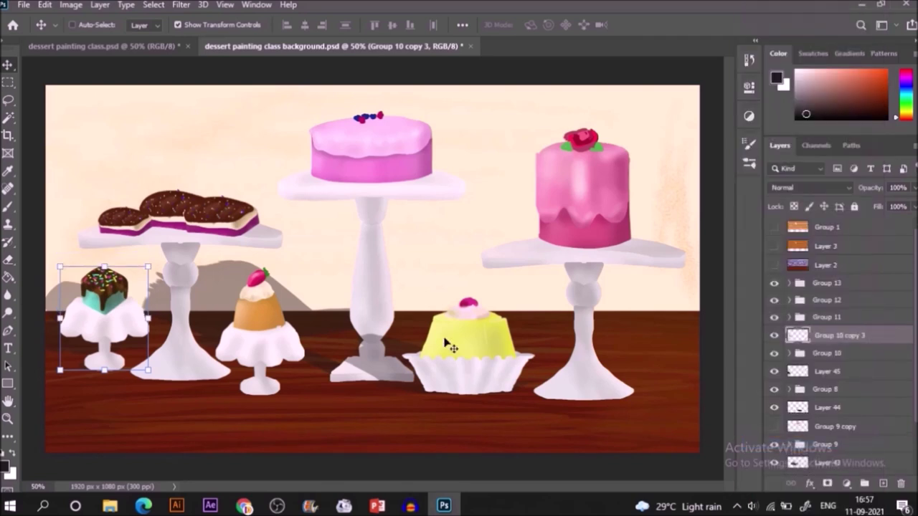
pyautogui.press('g')
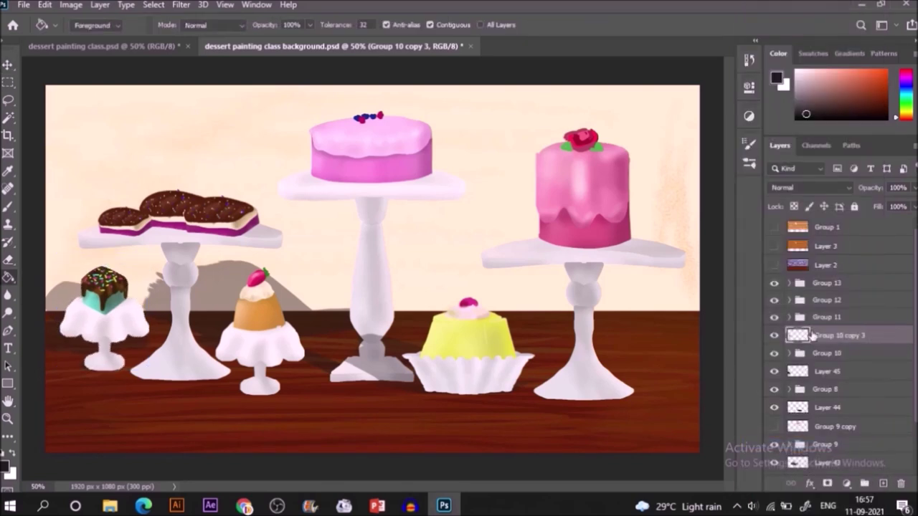
pyautogui.keyDown('ctrl'); pyautogui.click(805, 335); pyautogui.keyUp('ctrl')
pyautogui.hotkey('ctrl', 'z')
pyautogui.hotkey('ctrl', 'z')
pyautogui.click(851, 321)
pyautogui.hotkey('ctrl', 'z')
# Duplicate the orange pudding stand group (Group 11) and merge the copy into a single layer.
pyautogui.click(852, 323)
pyautogui.hotkey('ctrl', 'j')
pyautogui.rightClick(855, 324)
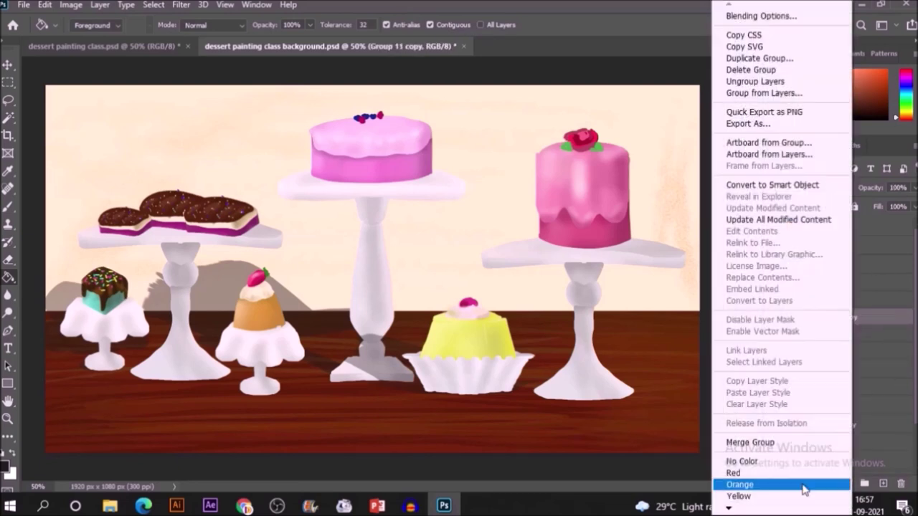
pyautogui.click(812, 442)
# Fill the merged orange pudding stand's outline with near-black on a new layer and deselect.
pyautogui.keyDown('ctrl'); pyautogui.click(805, 321); pyautogui.keyUp('ctrl')
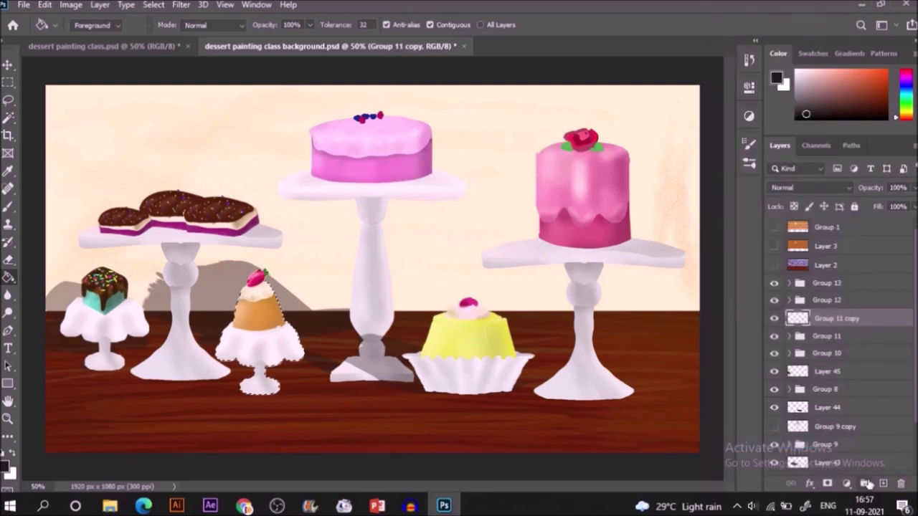
pyautogui.click(884, 484)
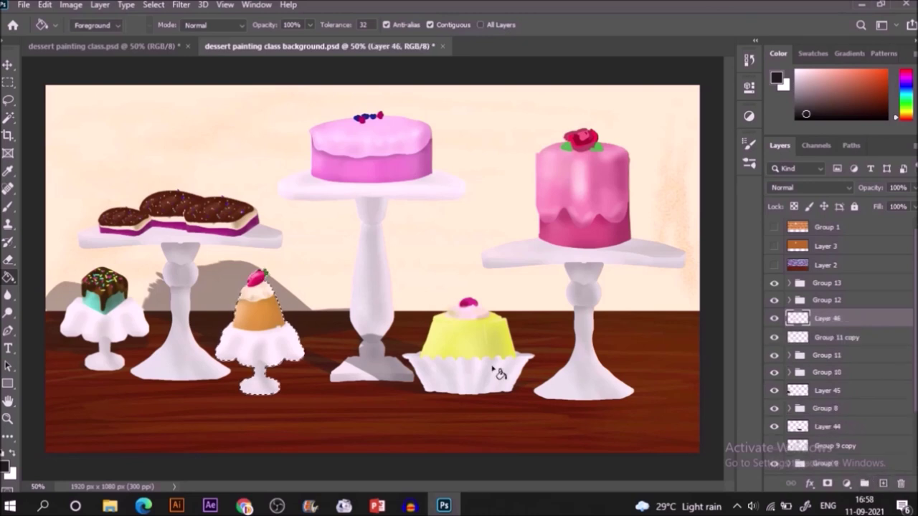
pyautogui.click(276, 334)
pyautogui.press('v')
pyautogui.hotkey('ctrl', 'd')
# Delete the merged Group 11 copy and place the orange pudding's silhouette beneath Group 11.
pyautogui.click(838, 339)
pyautogui.press('Delete')
pyautogui.moveTo(838, 319); pyautogui.dragTo(860, 345)
# Distort the orange pudding's silhouette (Layer 46) into a shadow leaning left behind its stand and set its opacity to 28%.
pyautogui.hotkey('ctrl', 't')
pyautogui.rightClick(332, 252)
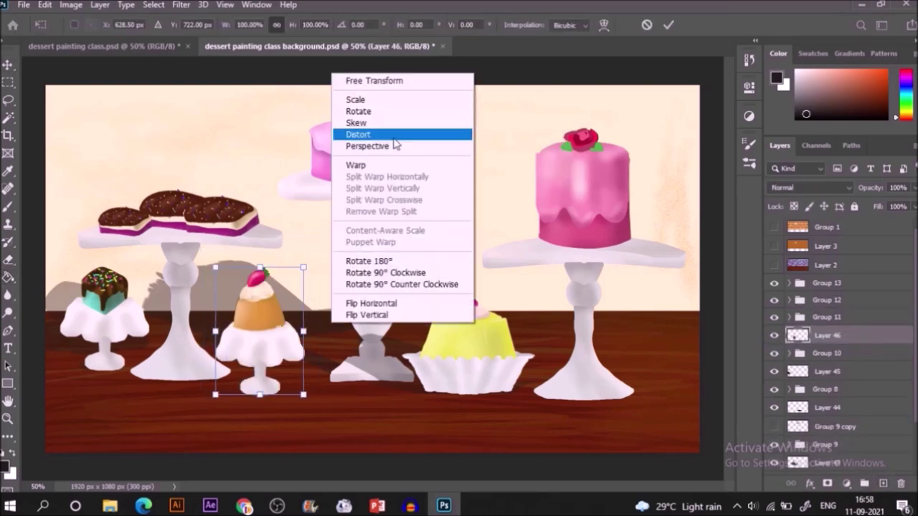
pyautogui.press('Escape')
pyautogui.moveTo(215, 268); pyautogui.dragTo(145, 301)
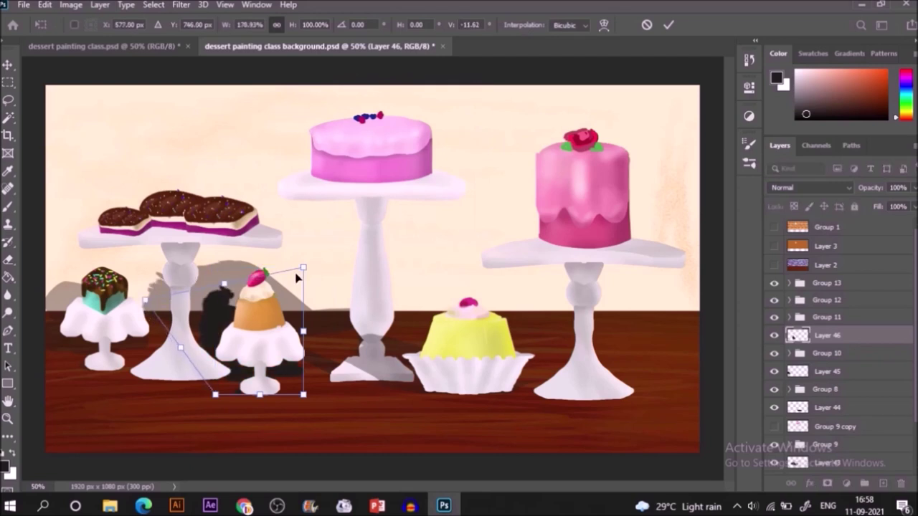
pyautogui.moveTo(302, 268); pyautogui.dragTo(280, 271)
pyautogui.moveTo(145, 300); pyautogui.dragTo(125, 280)
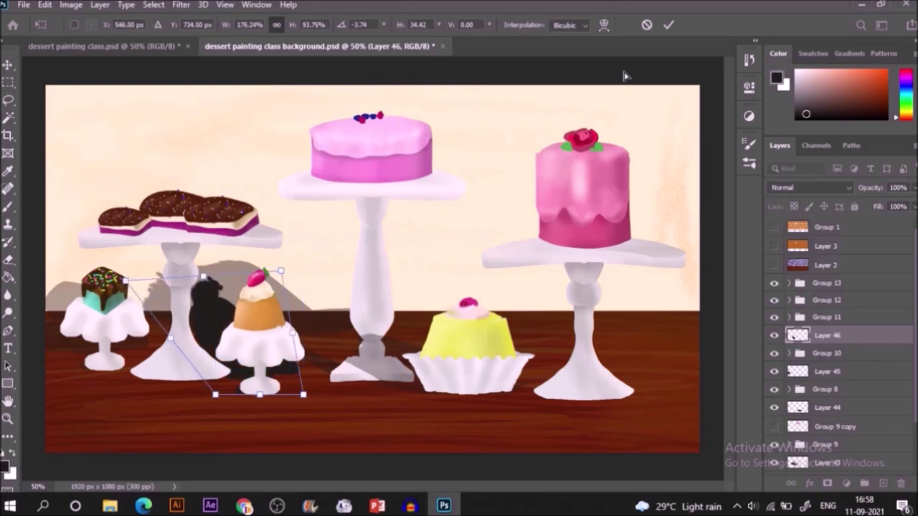
pyautogui.click(668, 26)
pyautogui.click(913, 187)
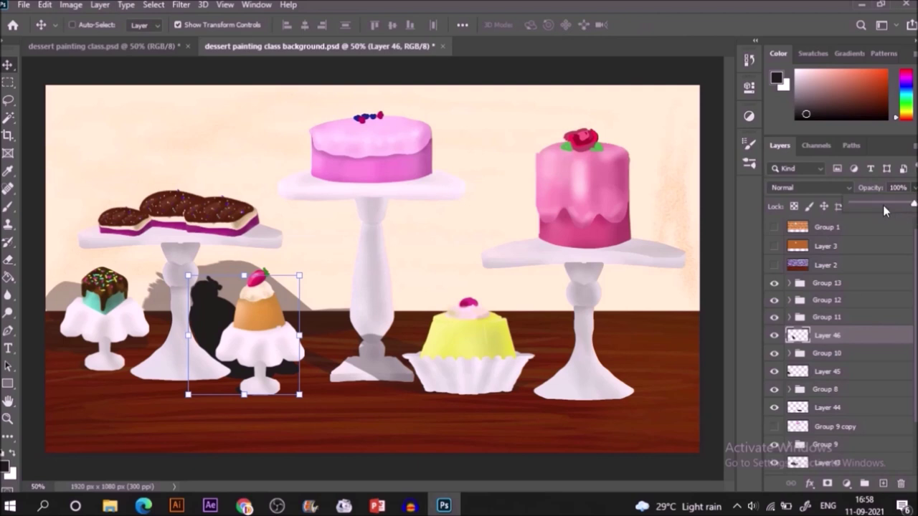
pyautogui.click(881, 205)
pyautogui.moveTo(880, 207); pyautogui.dragTo(869, 205)
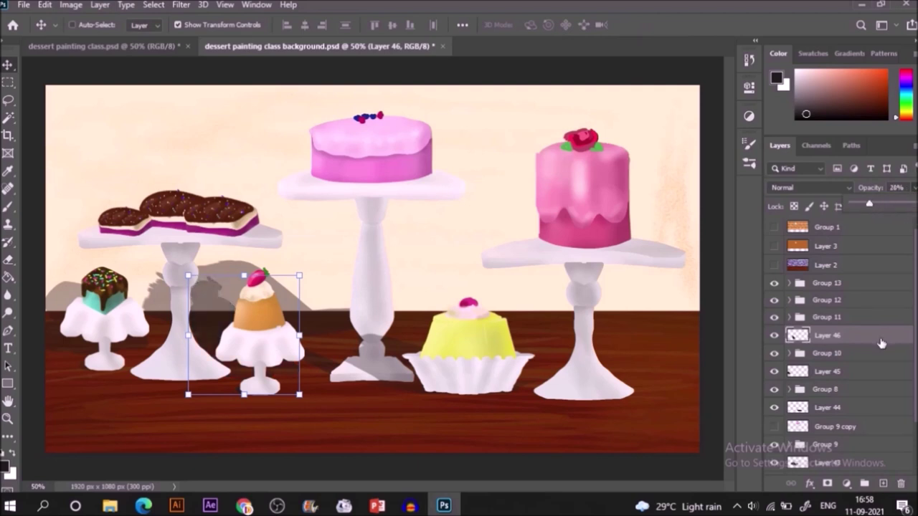
# Move the chocolate pastry stand group (Group 12) beneath Layer 46, directly above Group 10.
pyautogui.click(827, 316)
pyautogui.click(827, 301)
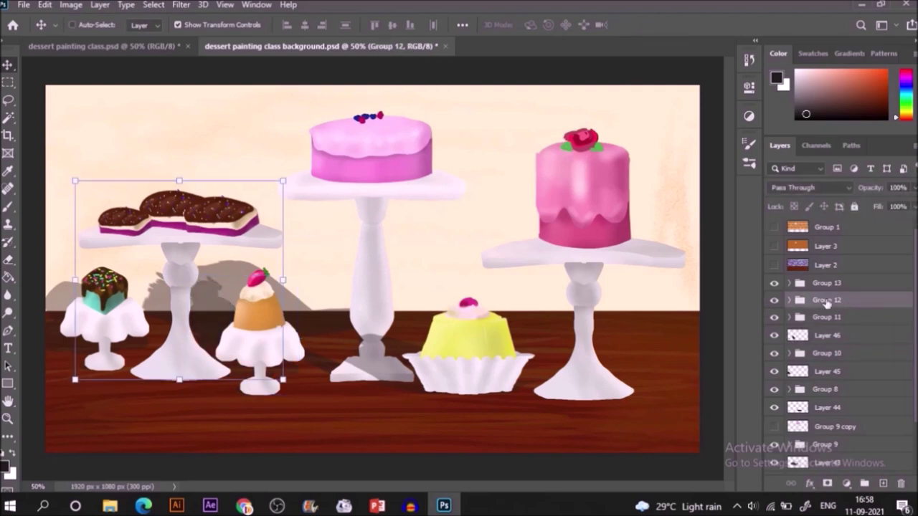
pyautogui.moveTo(827, 301); pyautogui.dragTo(859, 349)
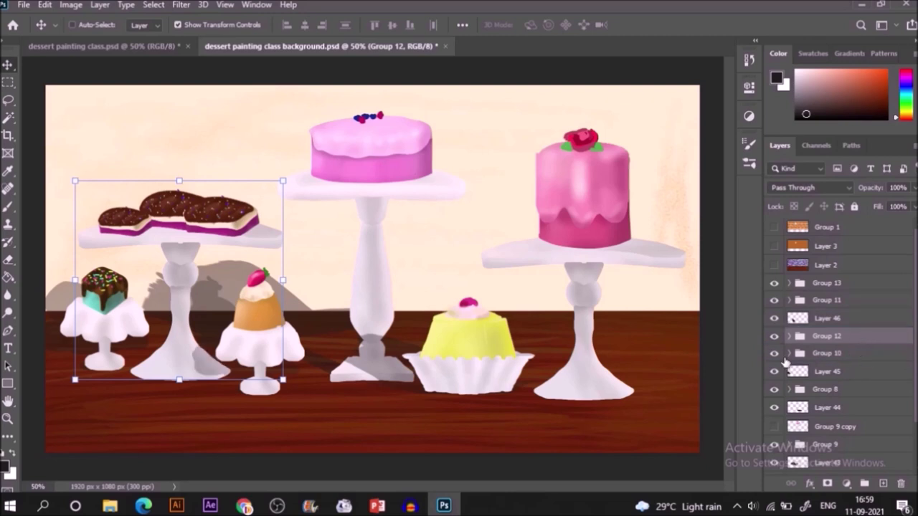
pyautogui.click(773, 354)
pyautogui.click(774, 354)
# Duplicate the chocolate pastry stand group (Group 12) and merge the copy into a single layer.
pyautogui.hotkey('ctrl', 'j')
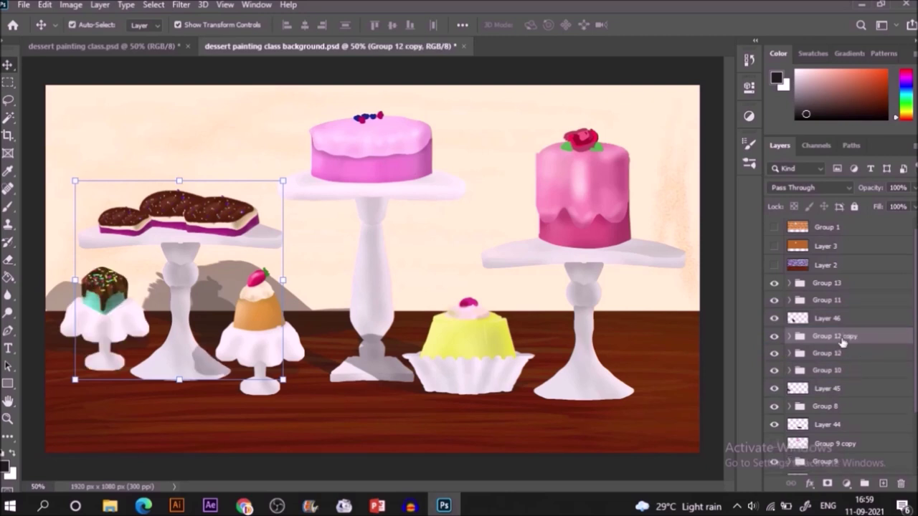
pyautogui.rightClick(843, 342)
pyautogui.click(743, 439)
# Load the merged pastry stand's outline as a selection, fill it with near-black on a new layer, and deselect.
pyautogui.keyDown('ctrl'); pyautogui.click(798, 338); pyautogui.keyUp('ctrl')
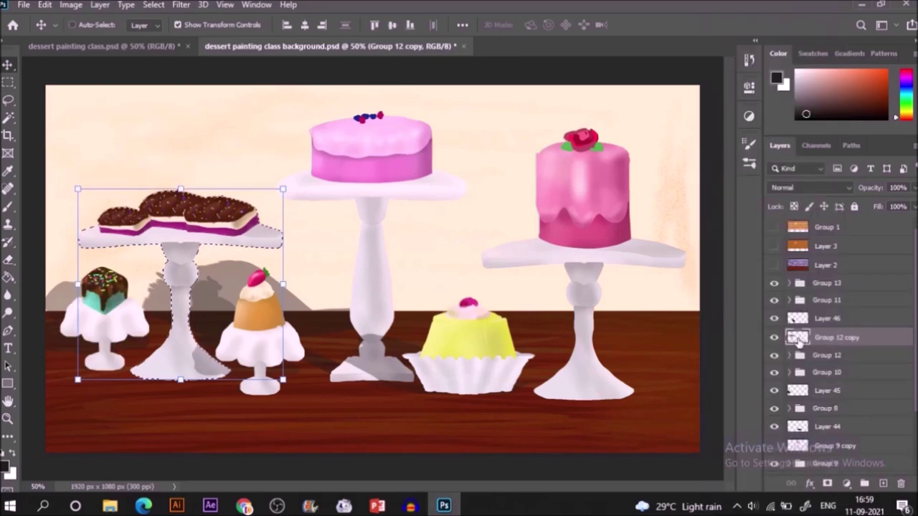
pyautogui.click(883, 483)
pyautogui.press('g')
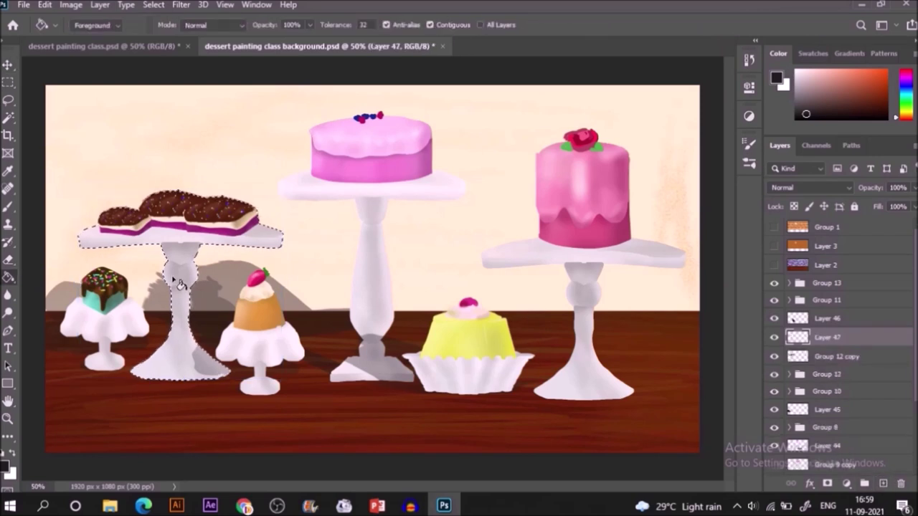
pyautogui.click(181, 284)
pyautogui.hotkey('ctrl', 'd')
# Delete the merged Group 12 copy and place the pastry stand's silhouette beneath Group 12.
pyautogui.click(828, 357)
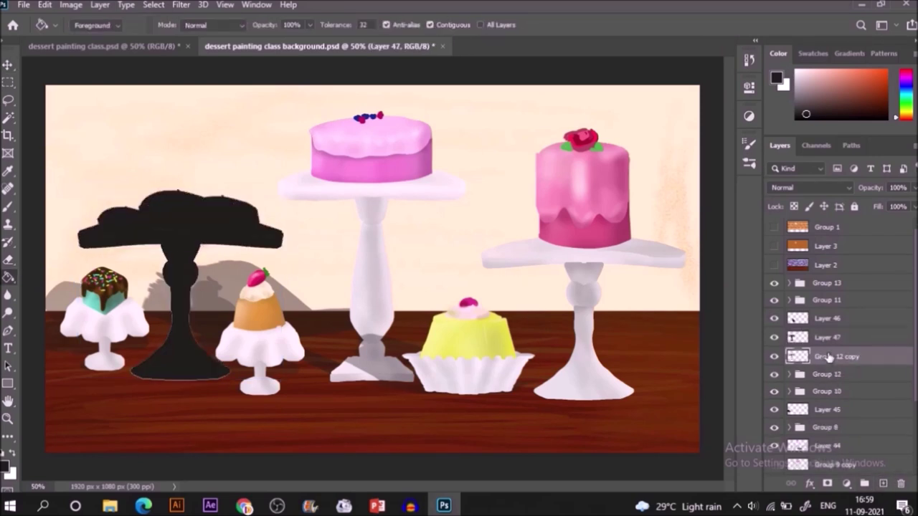
pyautogui.press('Delete')
pyautogui.moveTo(843, 350); pyautogui.dragTo(848, 358)
# Distort the pastry stand's silhouette (Layer 47) into a shadow slanting left from the stand's base past the canvas edge.
pyautogui.press('v')
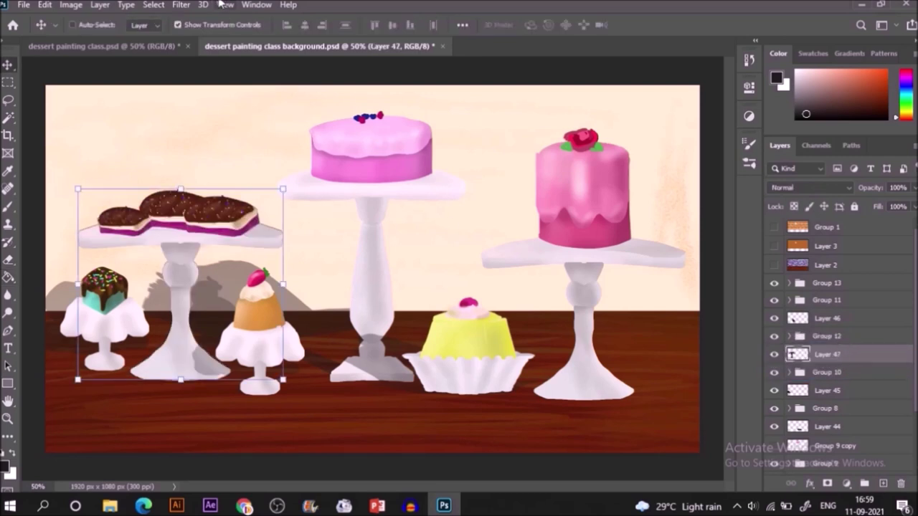
pyautogui.rightClick(170, 264)
pyautogui.click(222, 74)
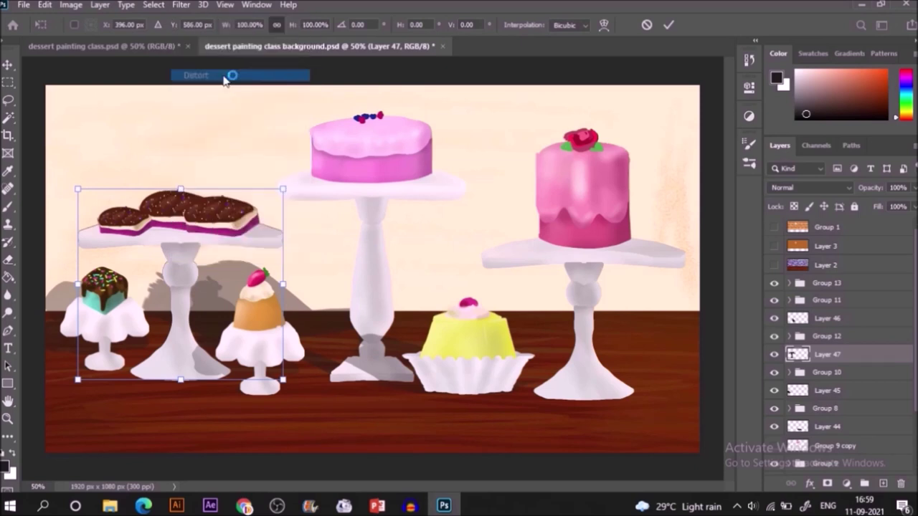
pyautogui.moveTo(32, 192); pyautogui.dragTo(13, 180)
pyautogui.moveTo(283, 189); pyautogui.dragTo(139, 187)
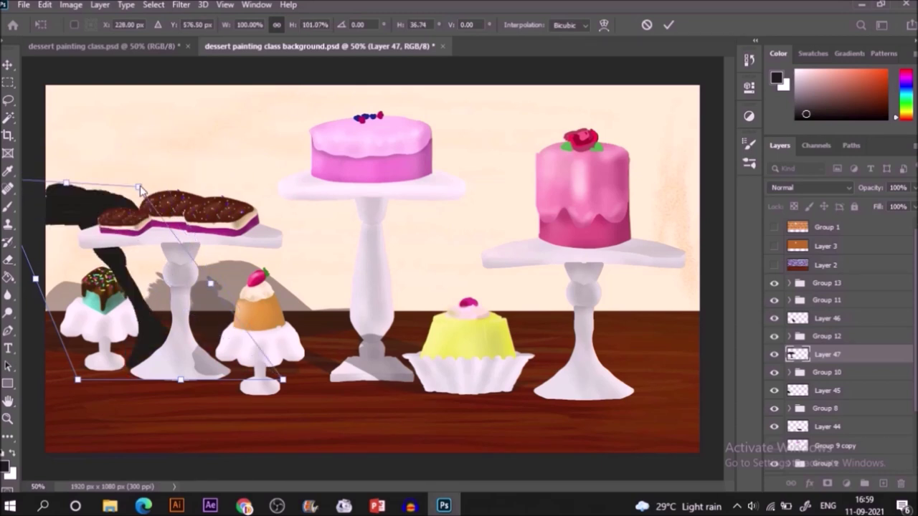
pyautogui.hotkey('ctrl', '-')
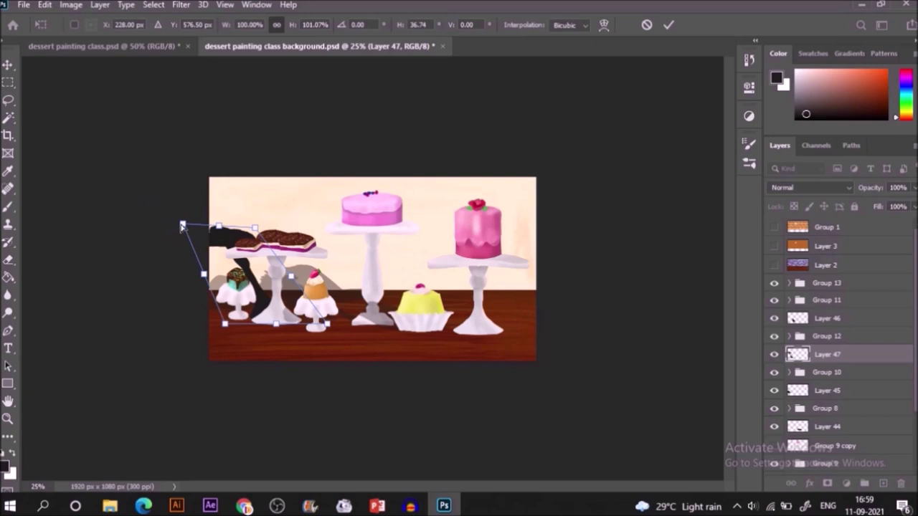
pyautogui.moveTo(182, 226); pyautogui.dragTo(158, 253)
pyautogui.moveTo(254, 228); pyautogui.dragTo(254, 241)
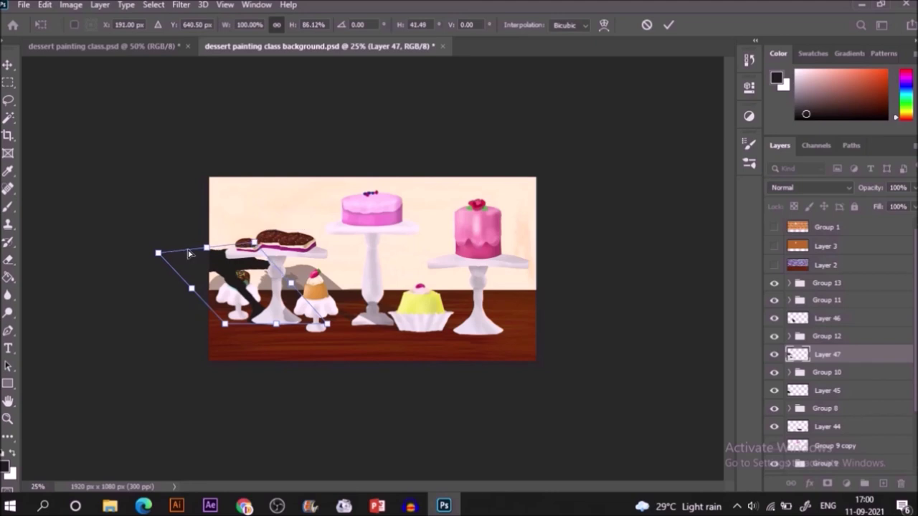
pyautogui.moveTo(207, 247); pyautogui.dragTo(208, 241)
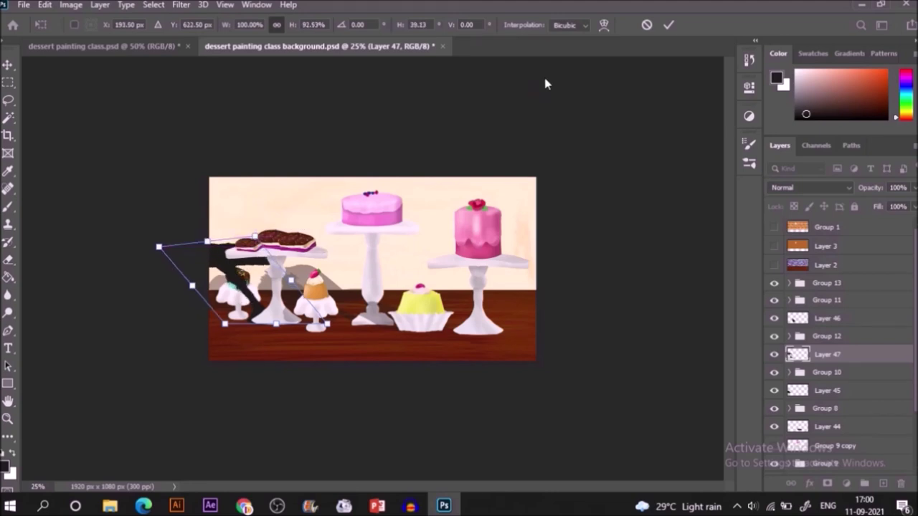
pyautogui.click(668, 24)
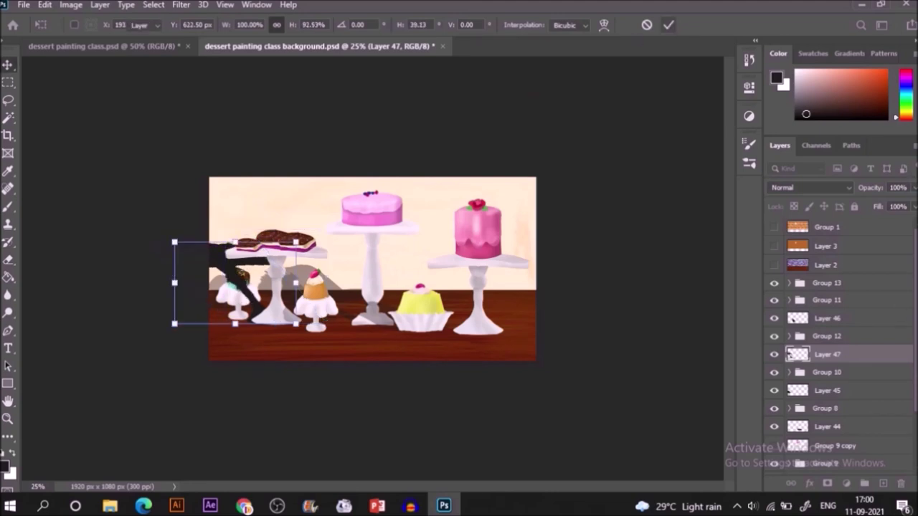
# Set the opacity of the pastry stand's shadow to 33% and turn off the transform controls.
pyautogui.click(913, 187)
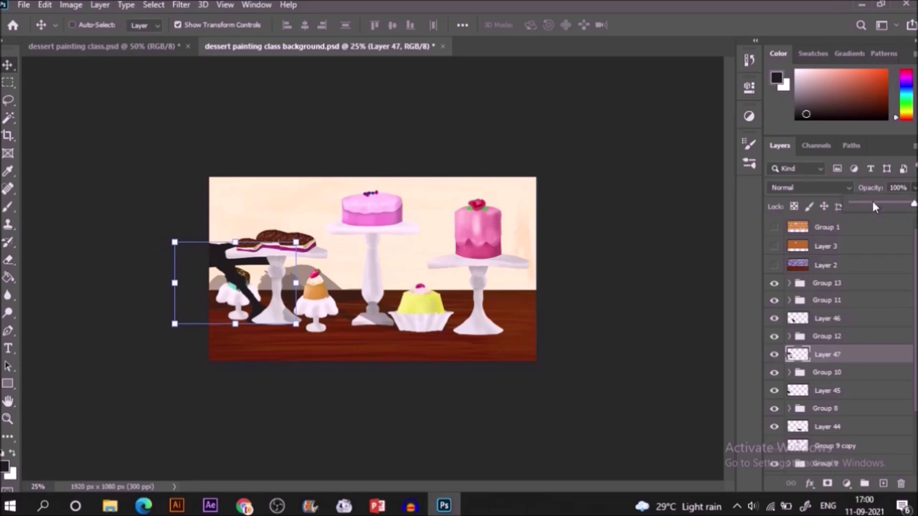
pyautogui.click(873, 205)
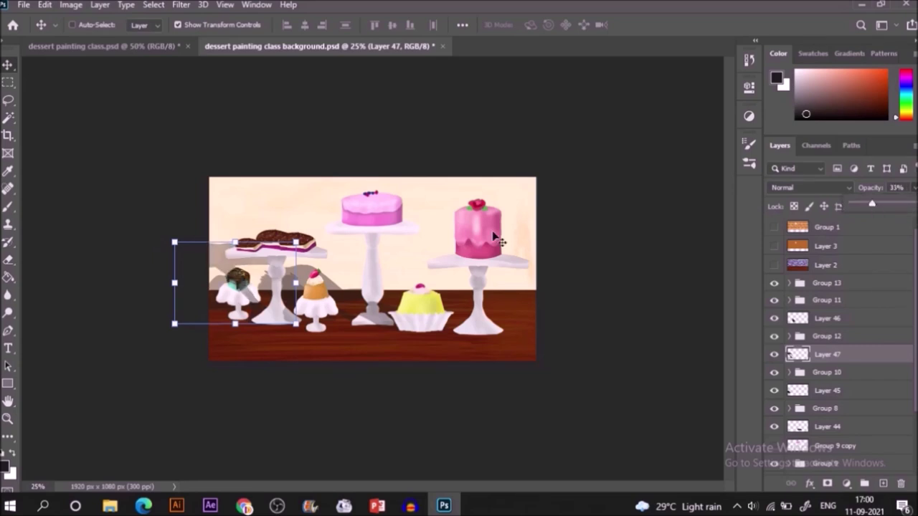
pyautogui.click(198, 26)
pyautogui.click(198, 26)
pyautogui.hotkey('ctrl', '0')
pyautogui.click(71, 25)
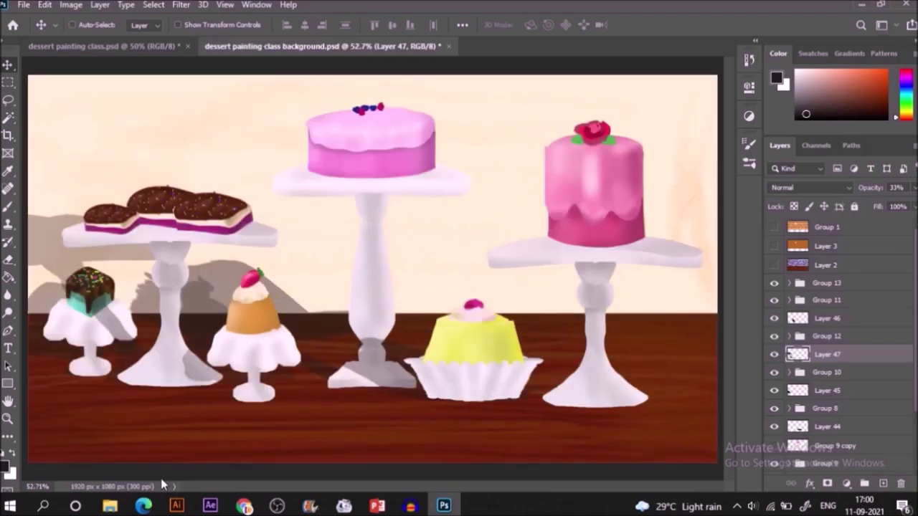
# Duplicate the pastry stand's shadow (Layer 47) and shift the copy to the right.
pyautogui.hotkey('ctrl', '-')
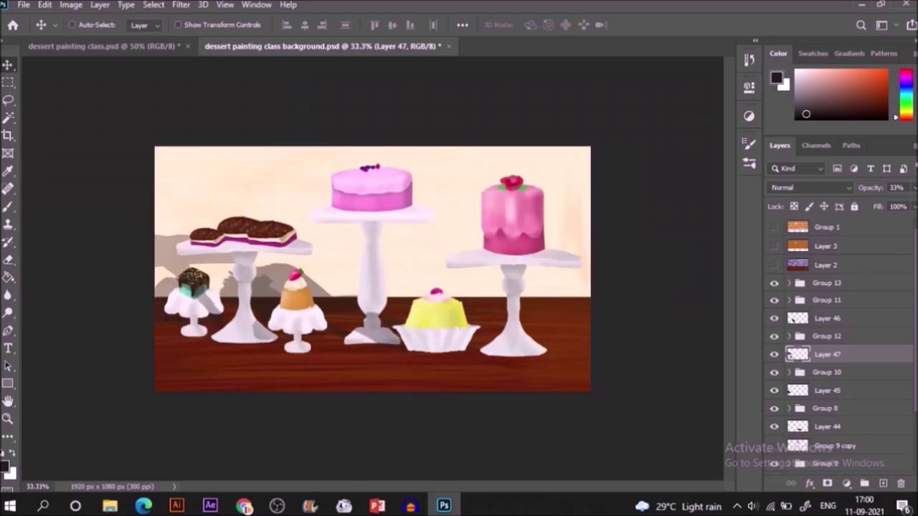
pyautogui.press('m')
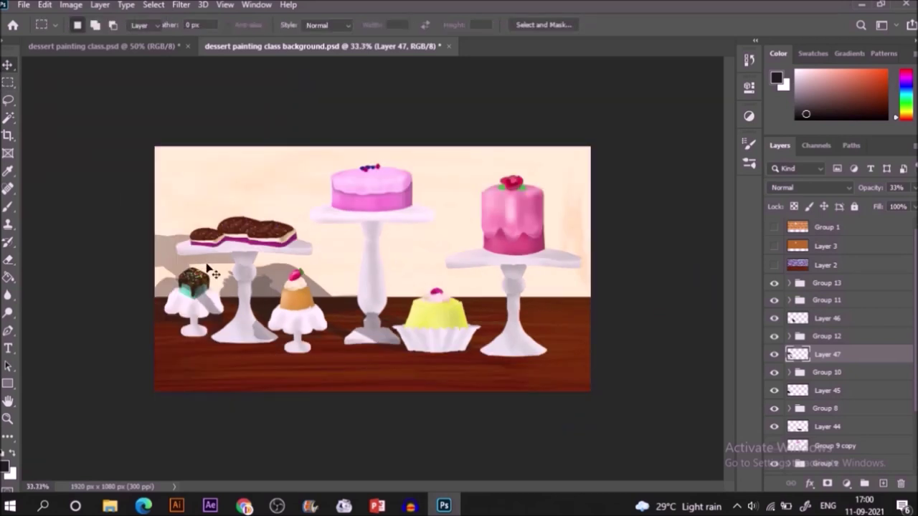
pyautogui.press('v')
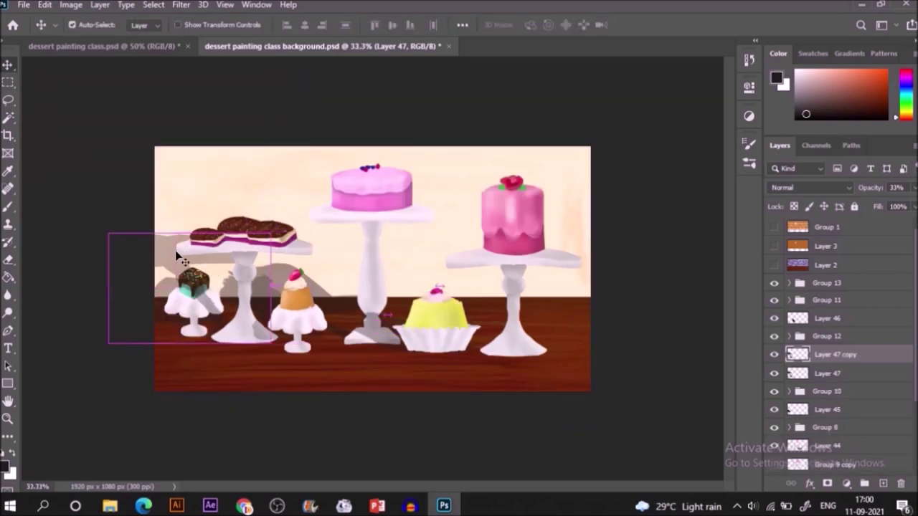
pyautogui.moveTo(177, 246); pyautogui.dragTo(245, 257)
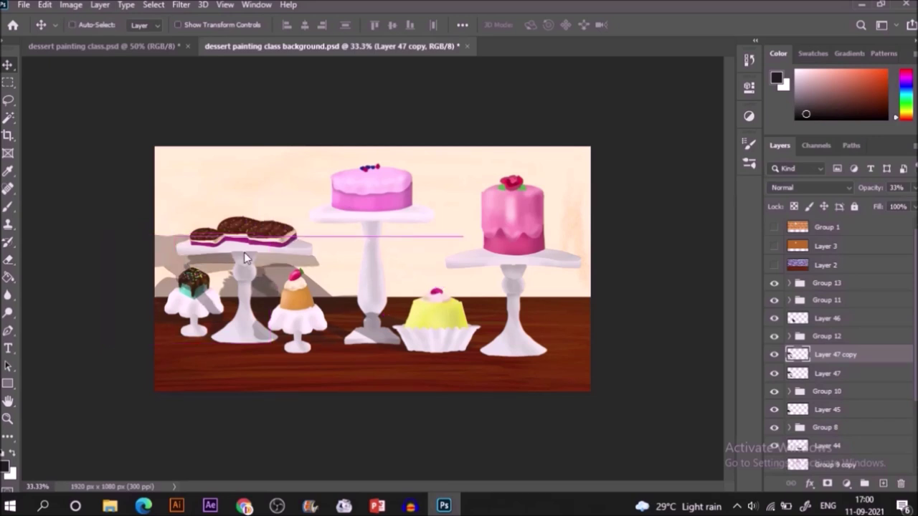
# Split the pastry stand's shadow near the table edge, keeping only the wall part on Layer 47 copy and the table part on Layer 47.
pyautogui.click(8, 81)
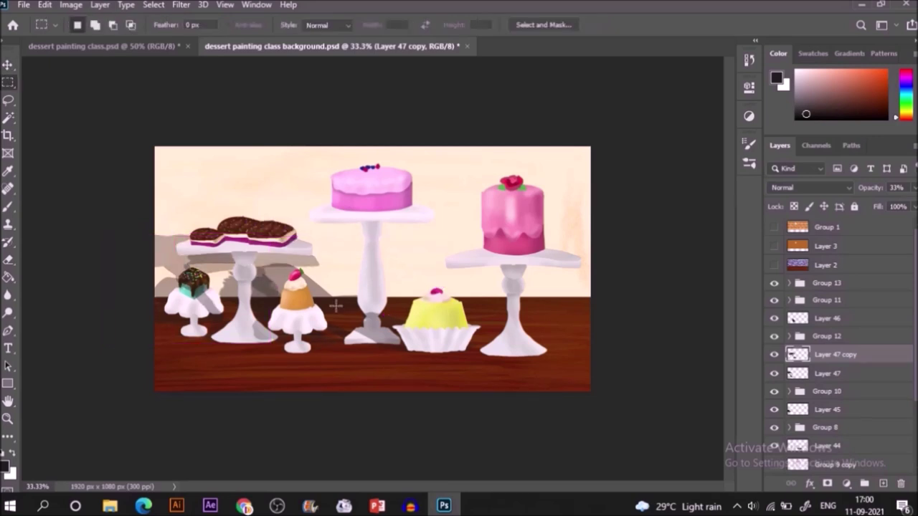
pyautogui.moveTo(336, 306); pyautogui.dragTo(155, 190)
pyautogui.hotkey('ctrl', 'shift', 'i')
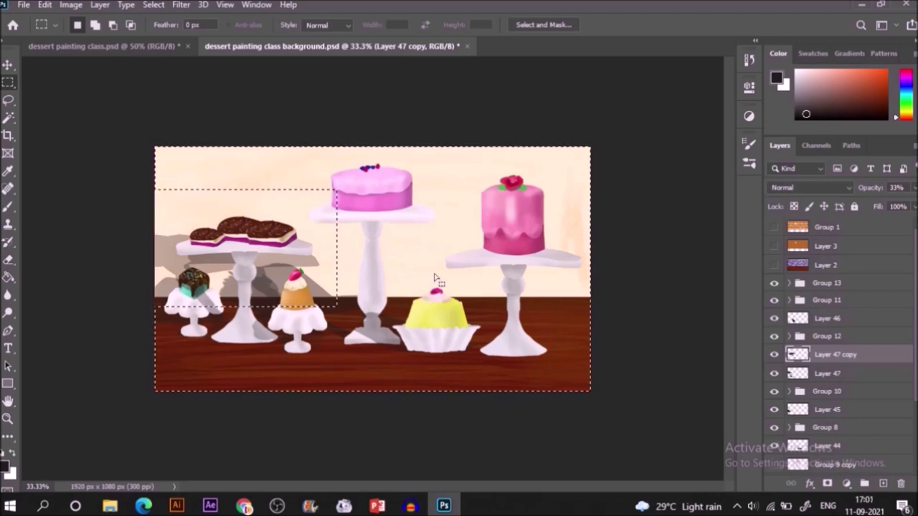
pyautogui.hotkey('ctrl', 'd')
pyautogui.click(875, 374)
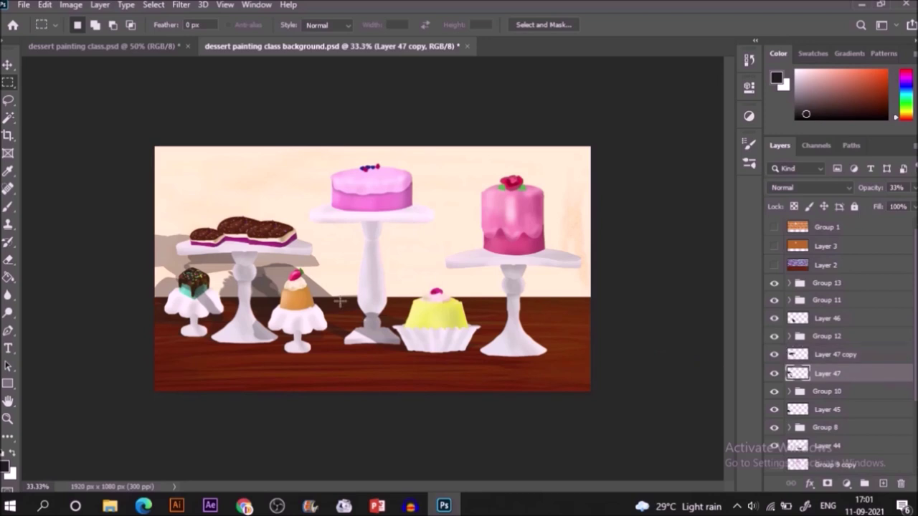
pyautogui.moveTo(280, 295); pyautogui.dragTo(107, 180)
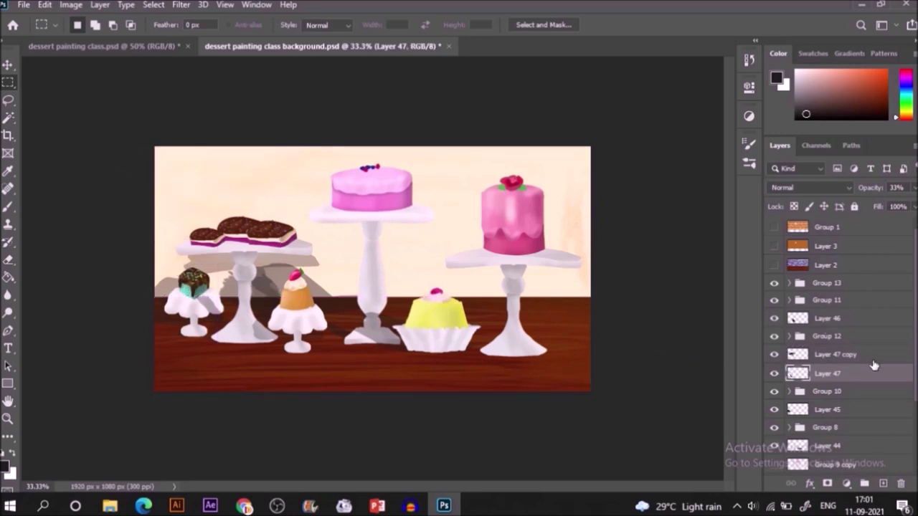
# Move the wall part of the shadow (Layer 47 copy) about 198 px left and 18 px up.
pyautogui.click(835, 354)
pyautogui.hotkey('ctrl', 'd')
pyautogui.press('v')
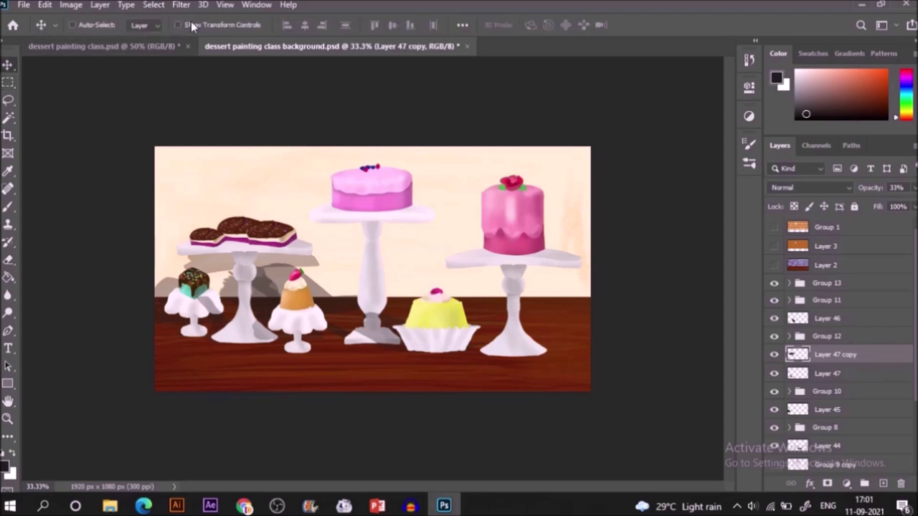
pyautogui.moveTo(289, 271); pyautogui.dragTo(239, 265)
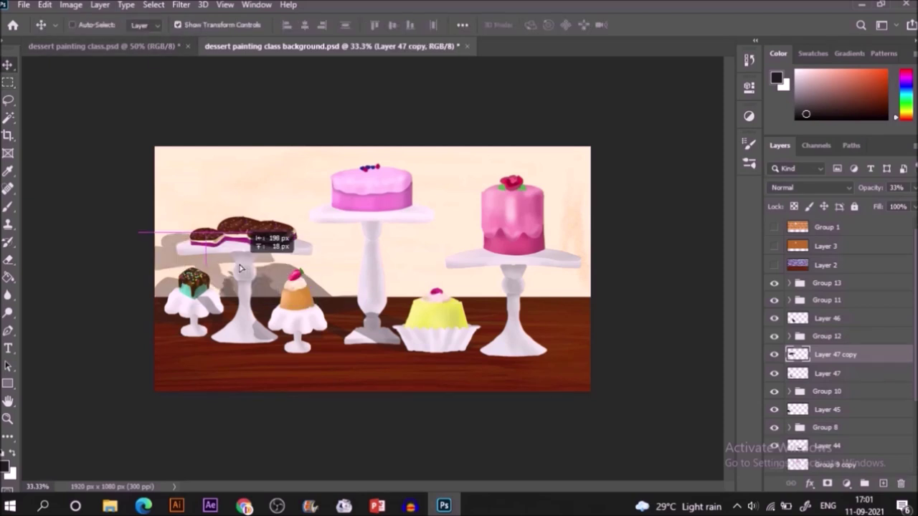
# Distort the wall part of the pastry stand's shadow (Layer 47 copy), stretching its top upward and narrowing its base toward the left.
pyautogui.hotkey('ctrl', 't')
pyautogui.rightClick(276, 236)
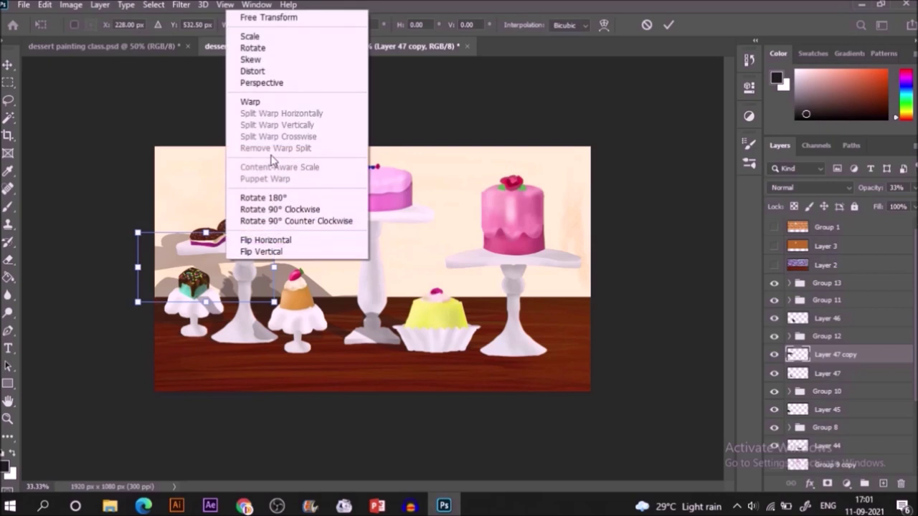
pyautogui.click(287, 61)
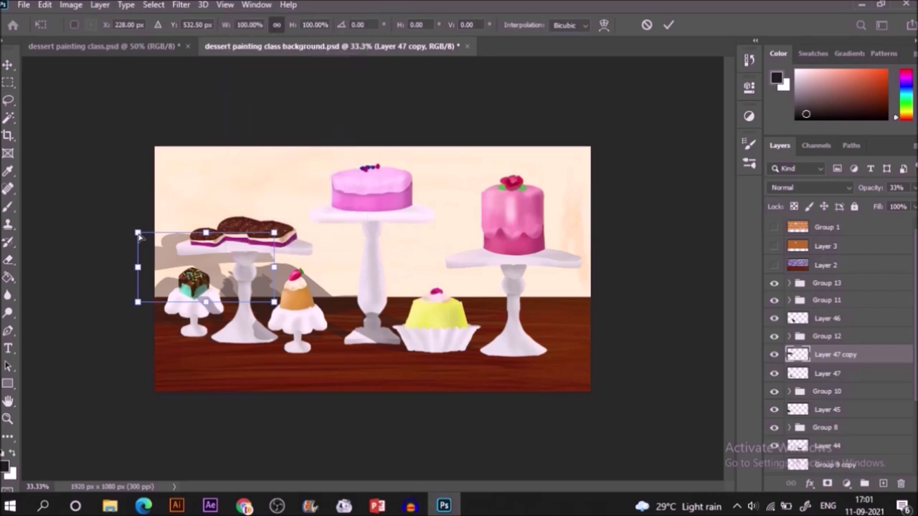
pyautogui.moveTo(139, 230); pyautogui.dragTo(147, 189)
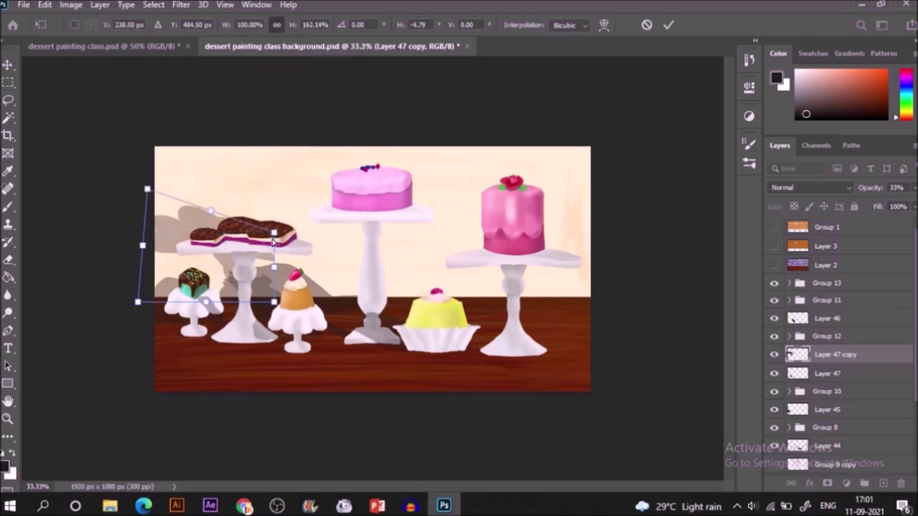
pyautogui.moveTo(274, 233); pyautogui.dragTo(283, 194)
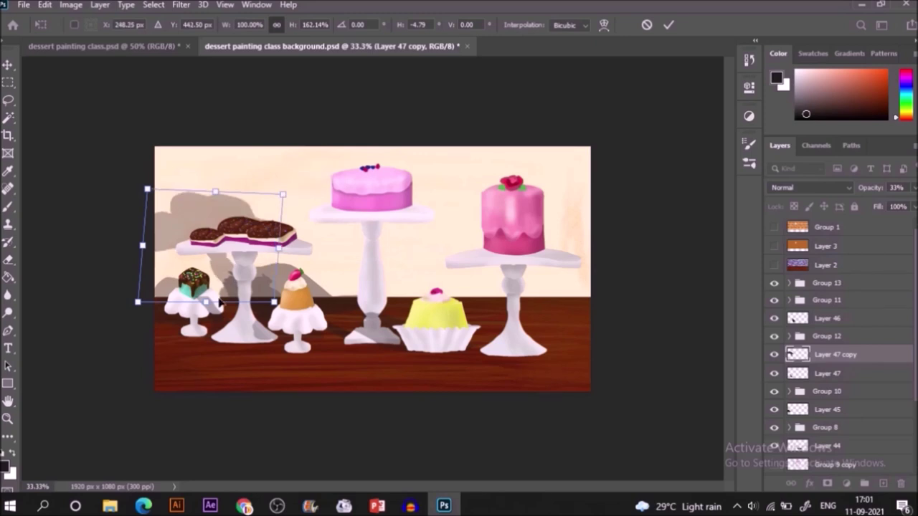
pyautogui.moveTo(274, 303); pyautogui.dragTo(228, 304)
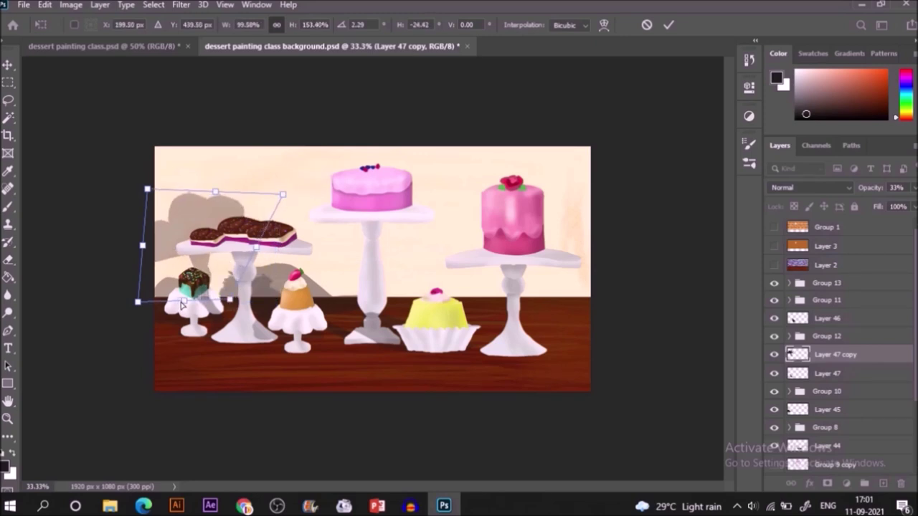
pyautogui.moveTo(137, 302); pyautogui.dragTo(125, 294)
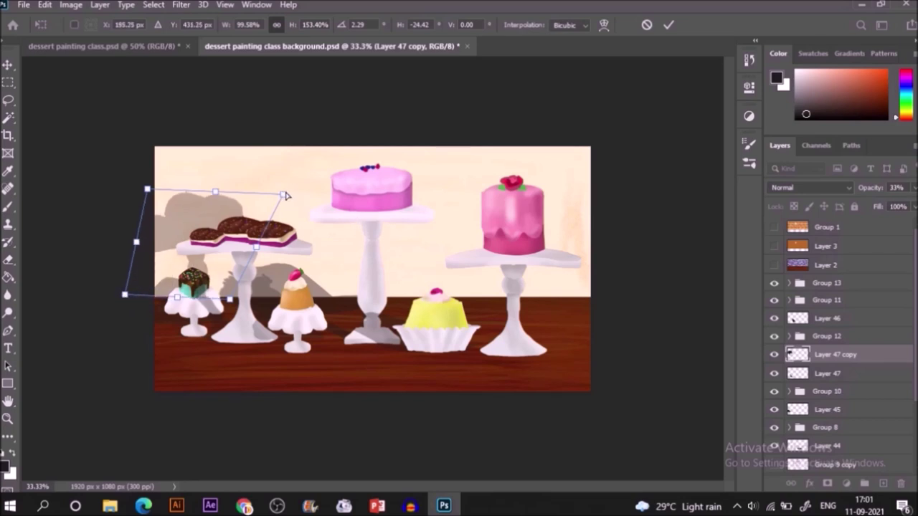
pyautogui.moveTo(285, 195)
pyautogui.mouseDown()
pyautogui.moveTo(303, 195)
pyautogui.moveTo(289, 207)
pyautogui.mouseUp()
pyautogui.click(669, 25)
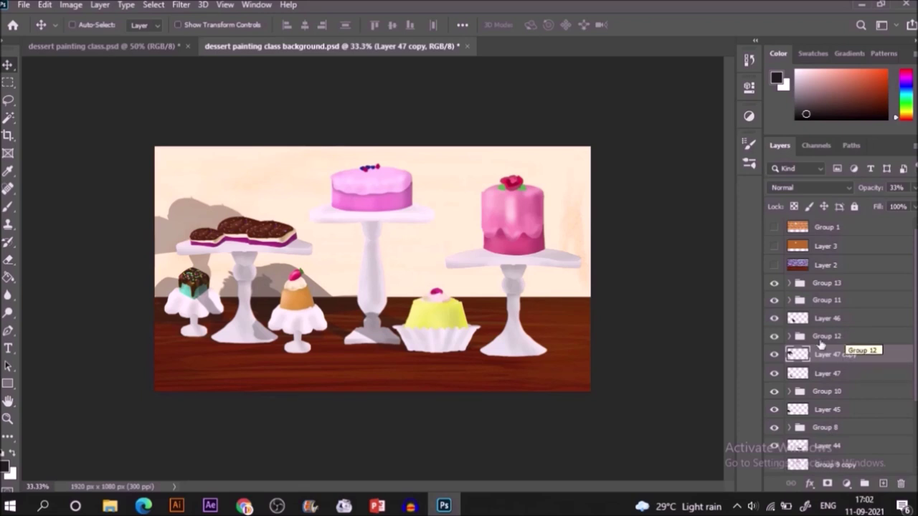
# Duplicate the tall cake stand's shadow (Layer 43) with the transform controls shown.
pyautogui.rightClick(405, 205)
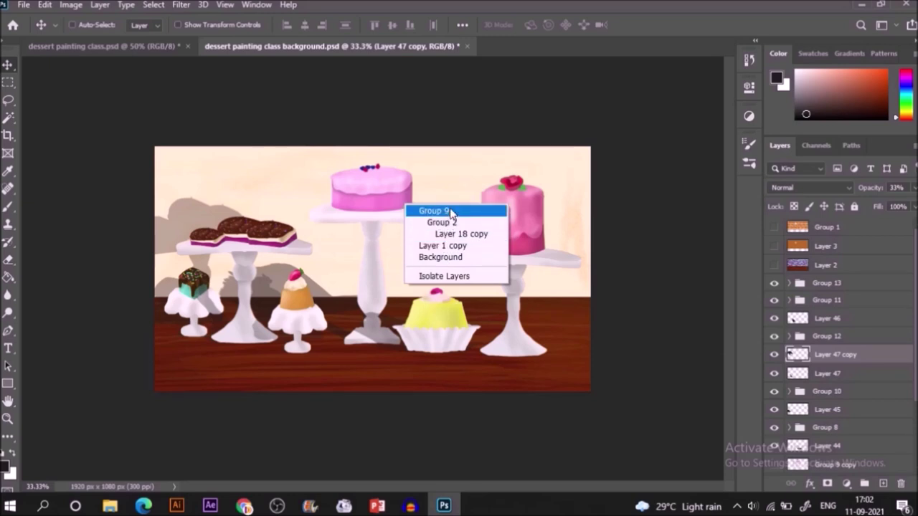
pyautogui.click(448, 209)
pyautogui.scroll(-3, 860, 432)
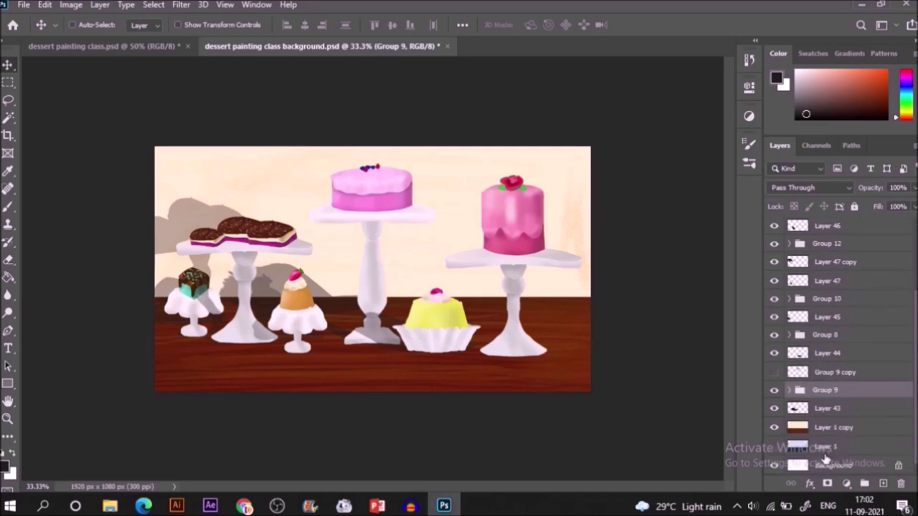
pyautogui.click(871, 409)
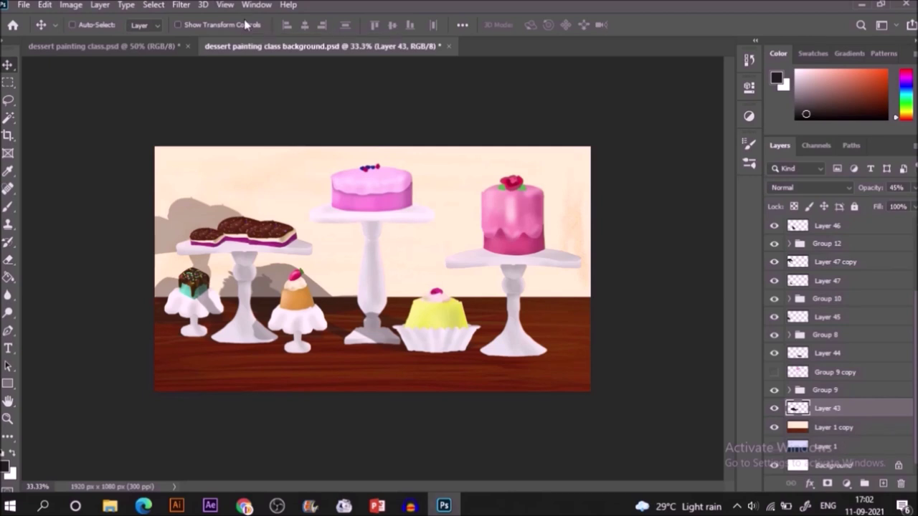
pyautogui.click(185, 24)
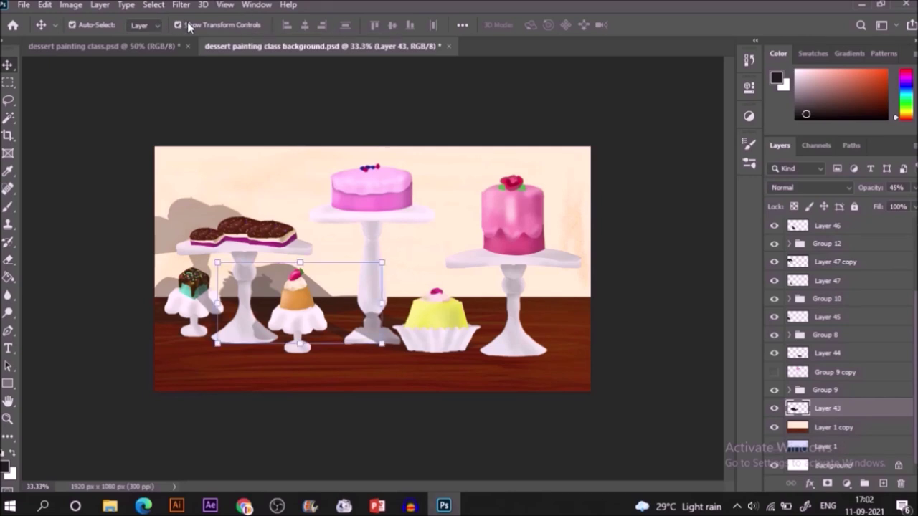
pyautogui.hotkey('ctrl', 'j')
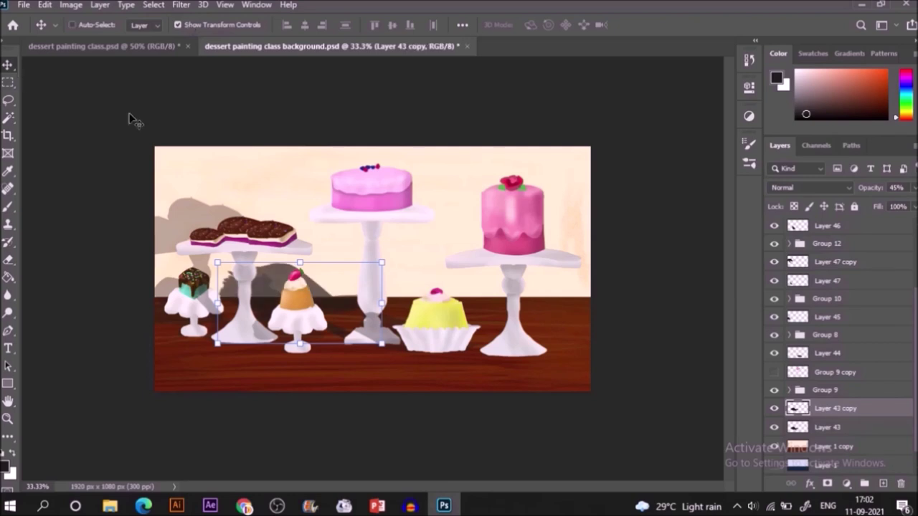
# Distort the duplicated shadow (Layer 43 copy) upright so it falls on the wall behind and left of the tall cake stand.
pyautogui.click(381, 264)
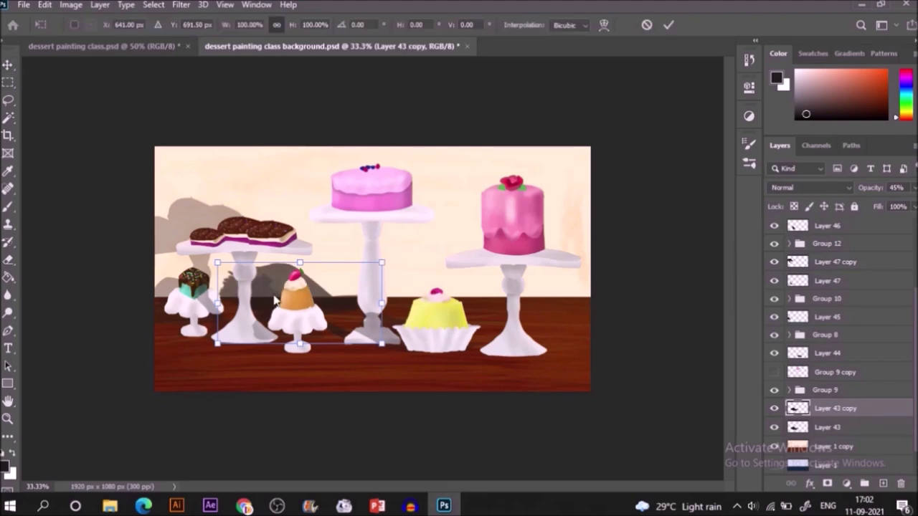
pyautogui.rightClick(380, 264)
pyautogui.click(371, 106)
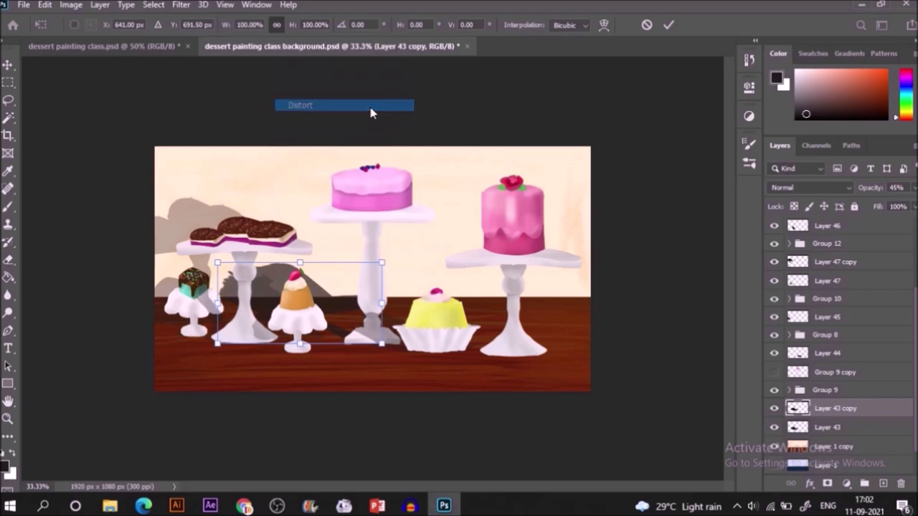
pyautogui.moveTo(219, 262); pyautogui.dragTo(245, 163)
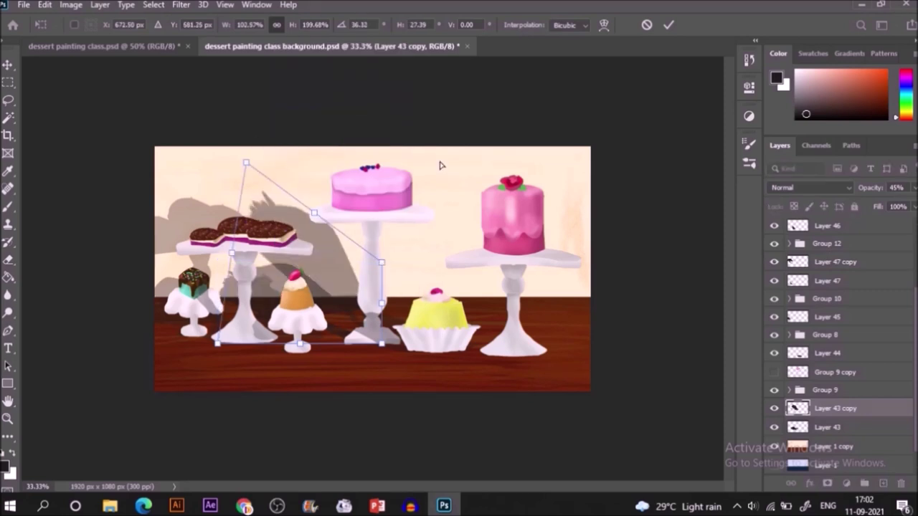
pyautogui.moveTo(441, 166); pyautogui.dragTo(443, 155)
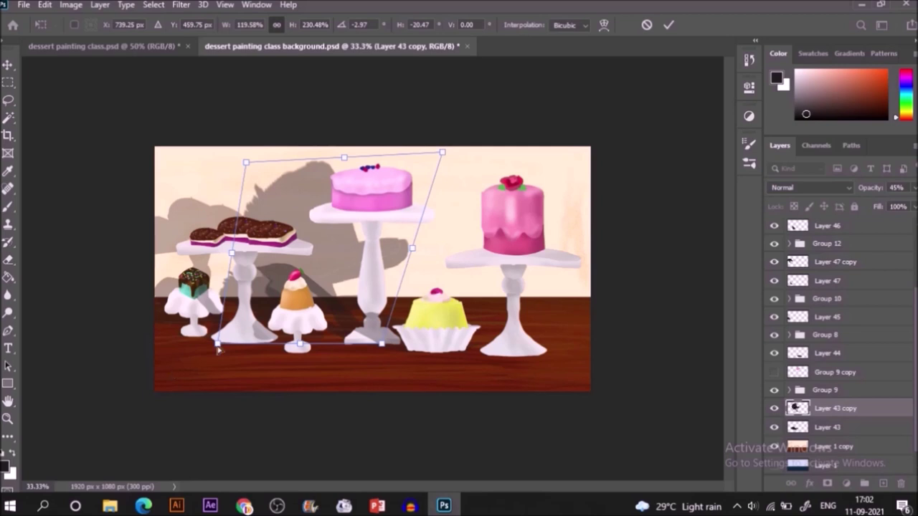
pyautogui.moveTo(219, 349); pyautogui.dragTo(238, 258)
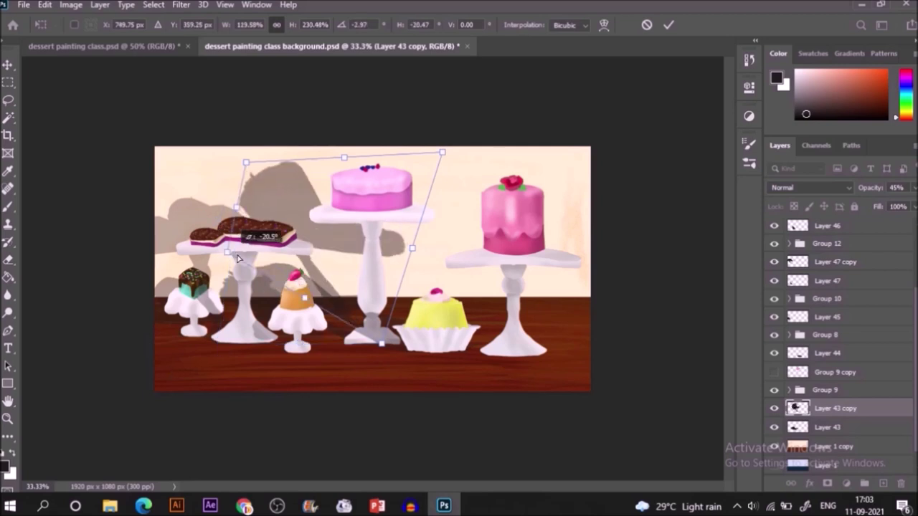
pyautogui.moveTo(246, 163); pyautogui.dragTo(301, 165)
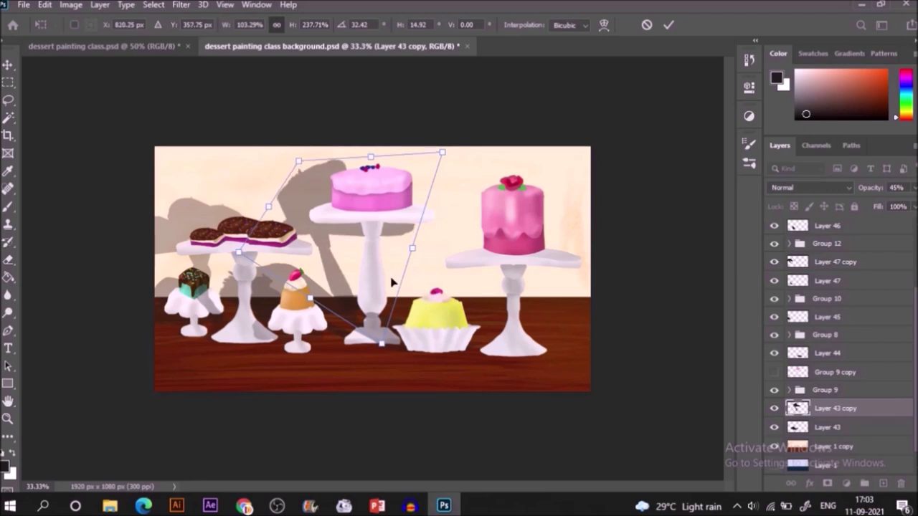
pyautogui.moveTo(442, 153); pyautogui.dragTo(416, 168)
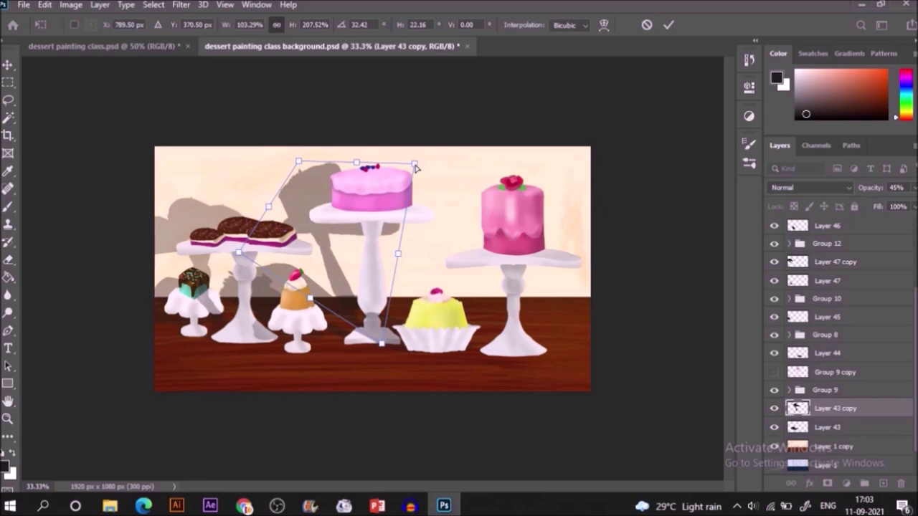
pyautogui.click(670, 27)
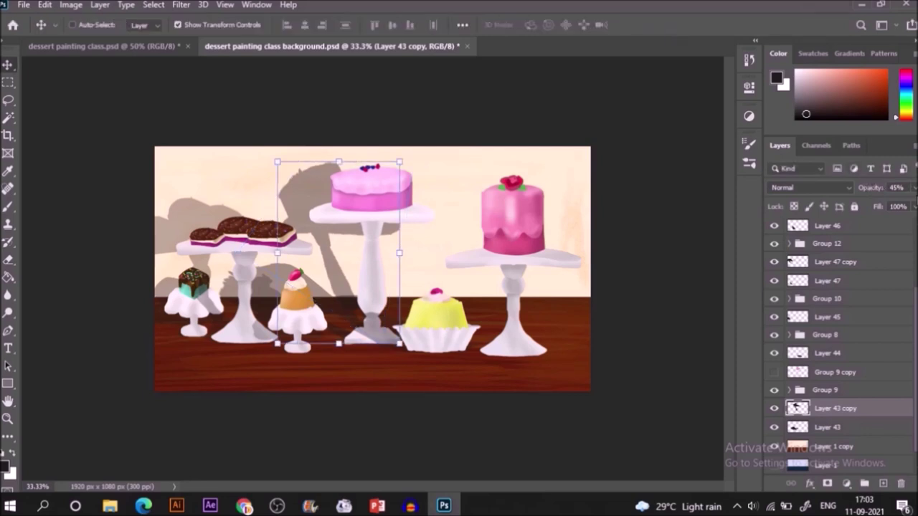
# Set the opacity of the tall cake stand's wall shadow to 32% and turn off the transform controls.
pyautogui.click(914, 187)
pyautogui.moveTo(875, 206); pyautogui.dragTo(872, 207)
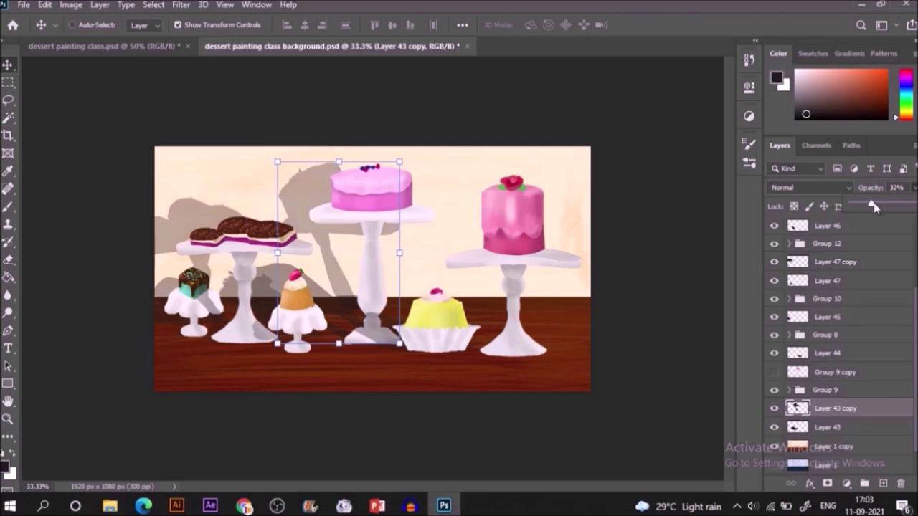
pyautogui.click(512, 279)
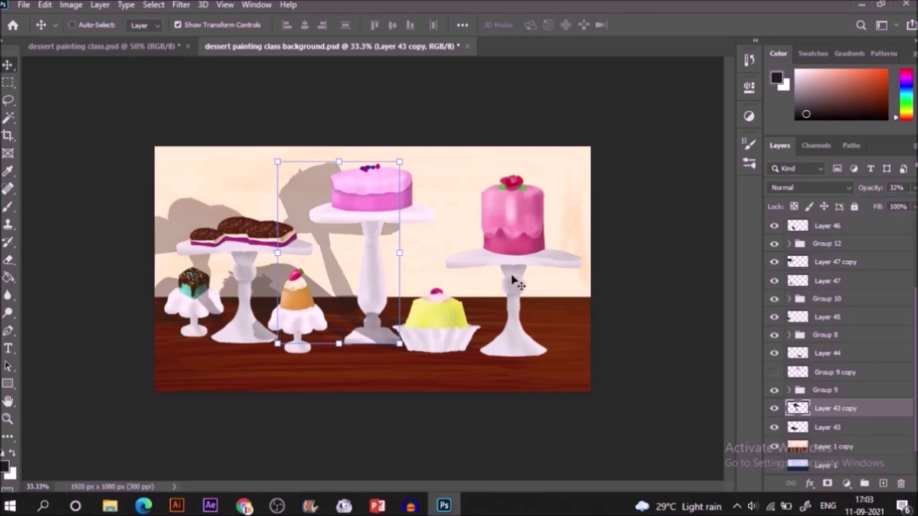
pyautogui.click(242, 26)
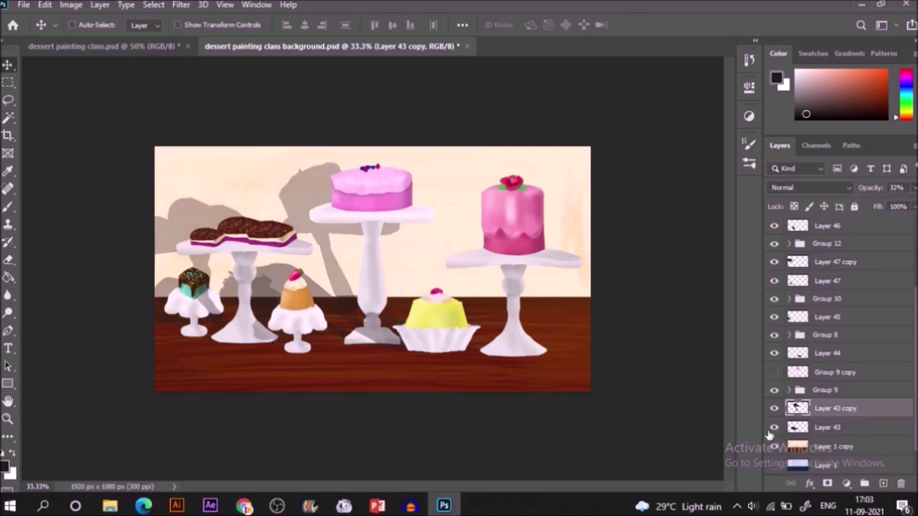
# Compare the scene with and without the tall cake stand's original shadow (Layer 43), and leave that layer hidden.
pyautogui.click(770, 431)
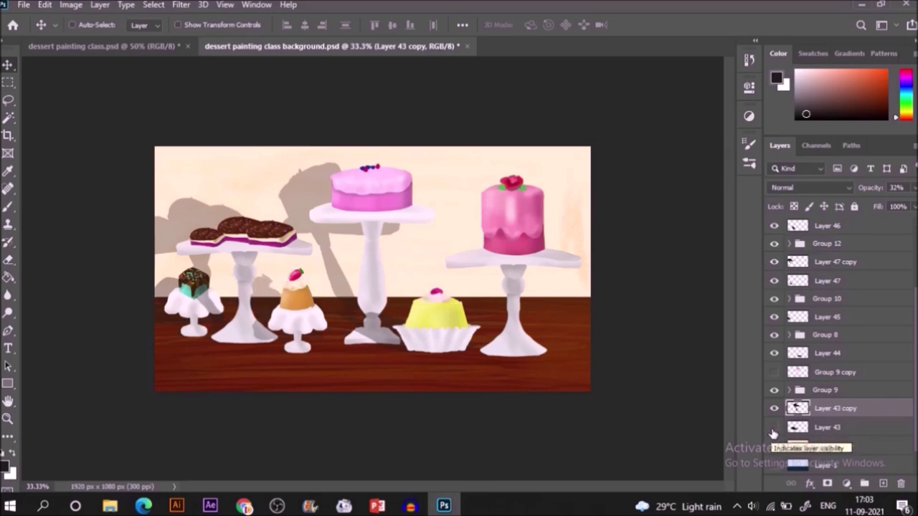
pyautogui.click(773, 430)
pyautogui.click(773, 431)
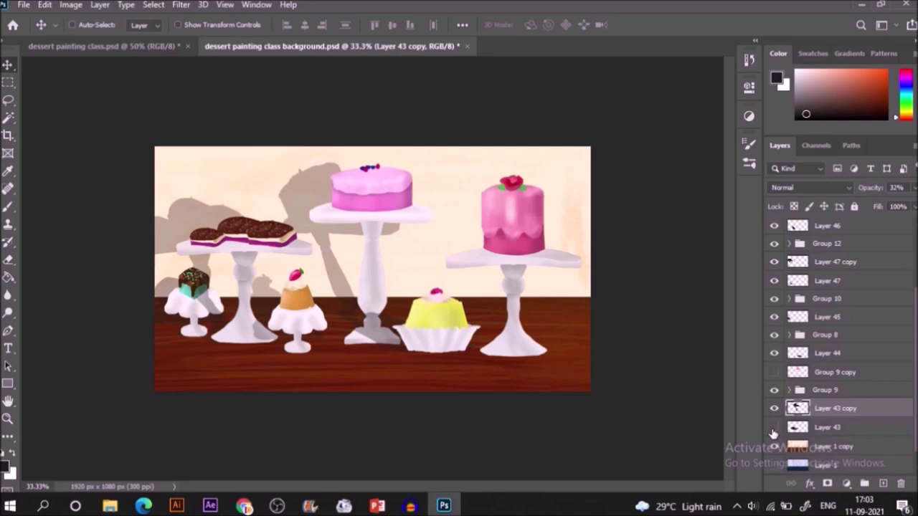
# Duplicate the rose-topped pink cake's group (Group 13) and merge the copy into a single layer.
pyautogui.rightClick(502, 214)
pyautogui.click(527, 218)
pyautogui.hotkey('ctrl', 'j')
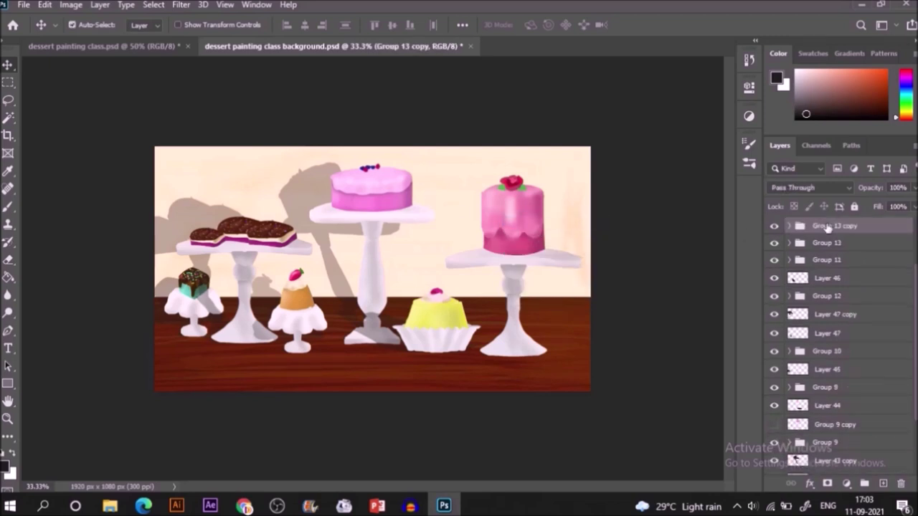
pyautogui.rightClick(826, 228)
pyautogui.click(741, 442)
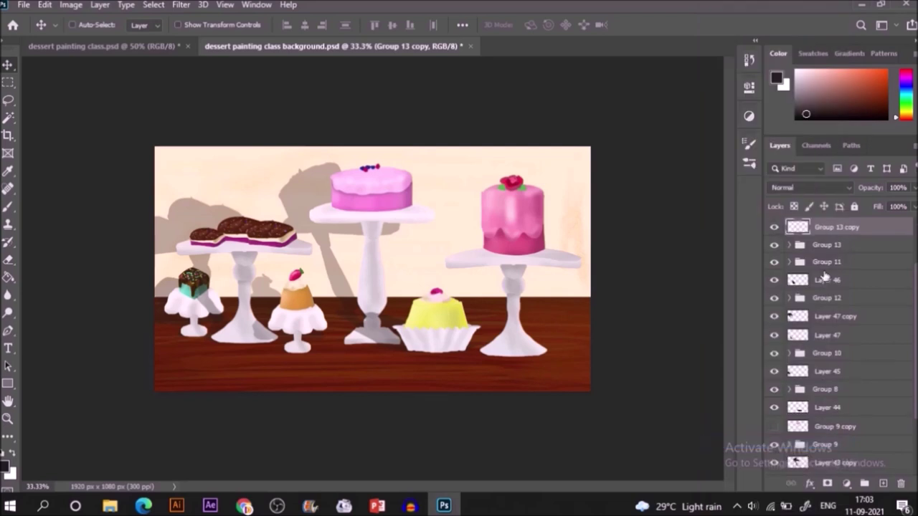
# Try to fill the rose cake's silhouette with the dark foreground colour on a new layer, and place Group 13 copy below Group 13.
pyautogui.keyDown('ctrl'); pyautogui.click(798, 227); pyautogui.keyUp('ctrl')
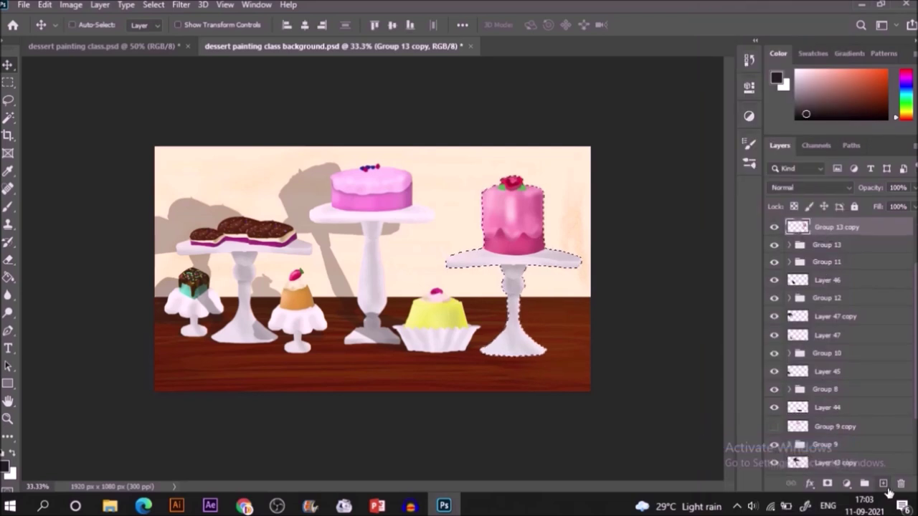
pyautogui.click(881, 483)
pyautogui.press('g')
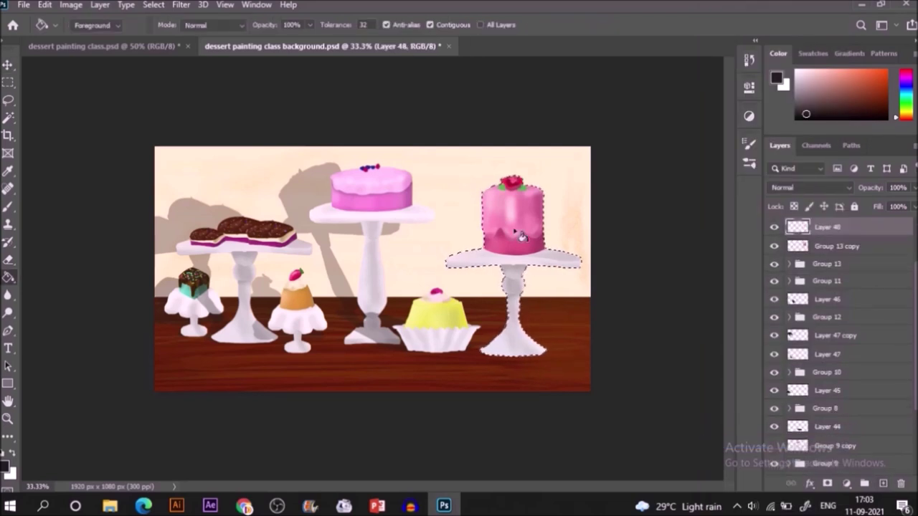
pyautogui.hotkey('alt', 'BackSpace')
pyautogui.hotkey('ctrl', 'd')
pyautogui.moveTo(835, 248)
pyautogui.mouseDown()
pyautogui.moveTo(835, 258)
pyautogui.moveTo(848, 255)
pyautogui.mouseUp()
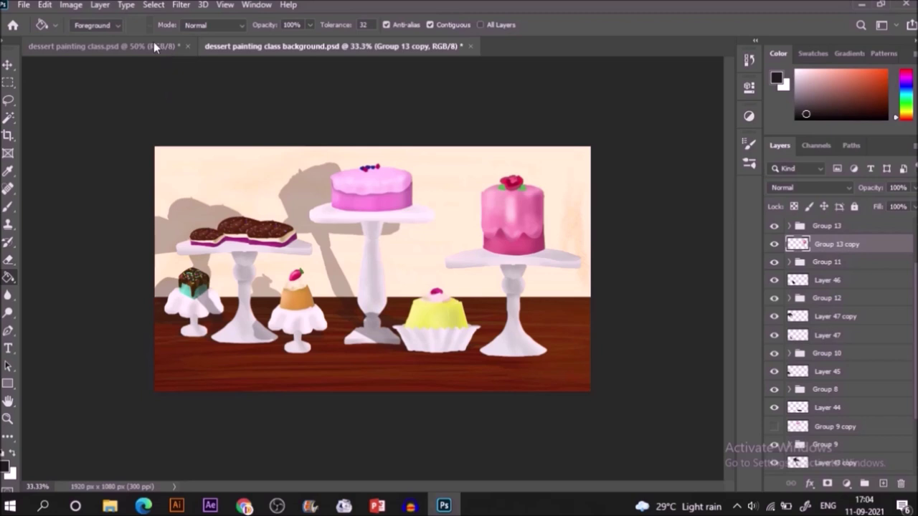
# Try to distort the rose cake's merged copy (Group 13 copy) toward the left, and undo the change.
pyautogui.press('v')
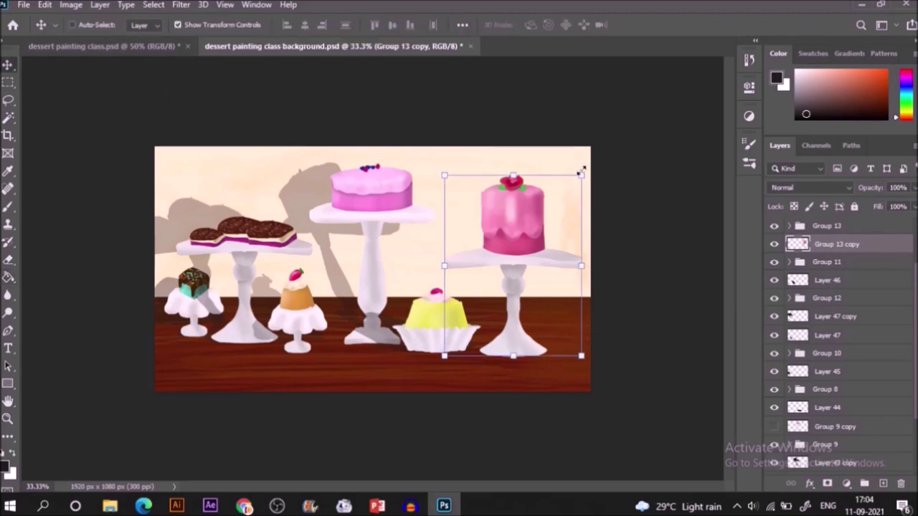
pyautogui.rightClick(580, 170)
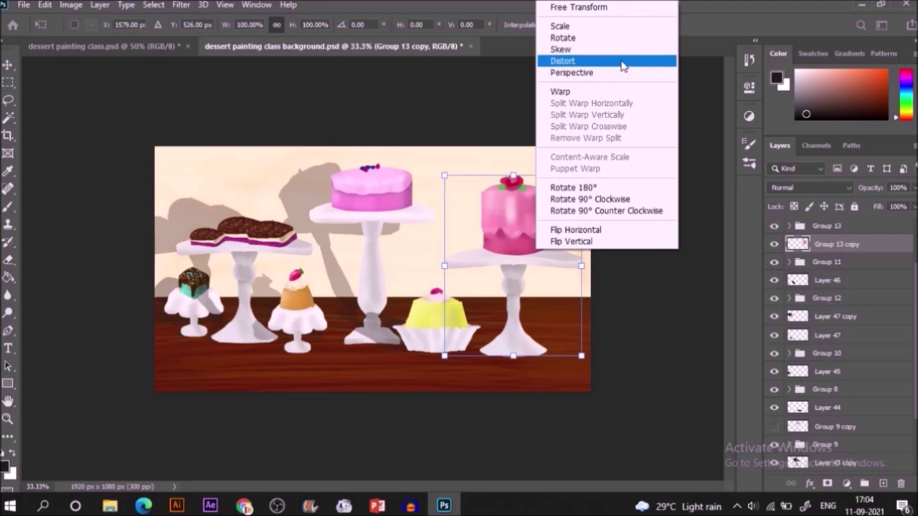
pyautogui.click(622, 66)
pyautogui.moveTo(445, 176); pyautogui.dragTo(374, 195)
pyautogui.hotkey('ctrl', 'z')
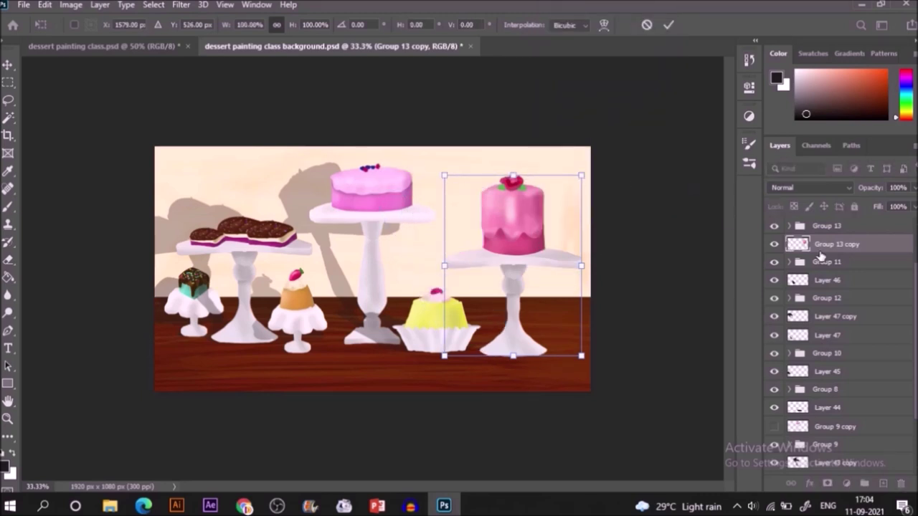
# Fill the rose cake's silhouette with the dark foreground colour on a new layer, and delete Group 13 copy.
pyautogui.click(803, 251)
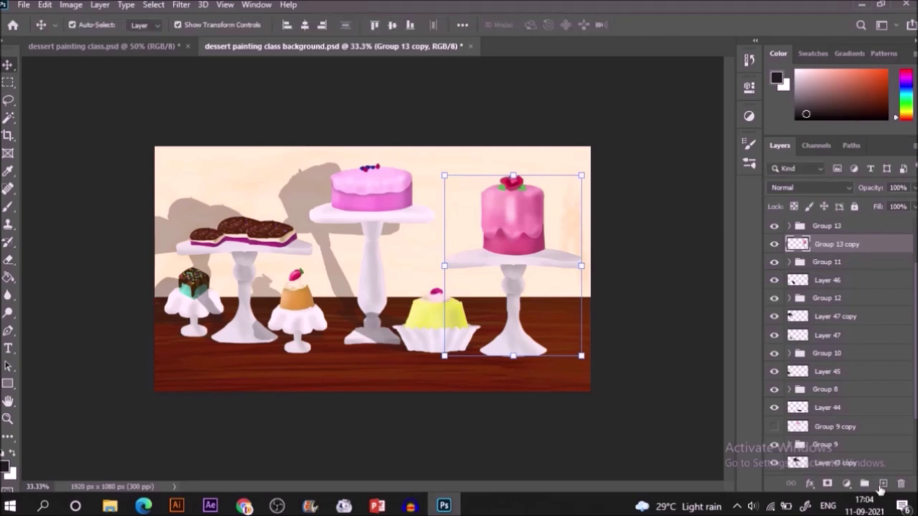
pyautogui.hotkey('ctrl', 'z')
pyautogui.press('g')
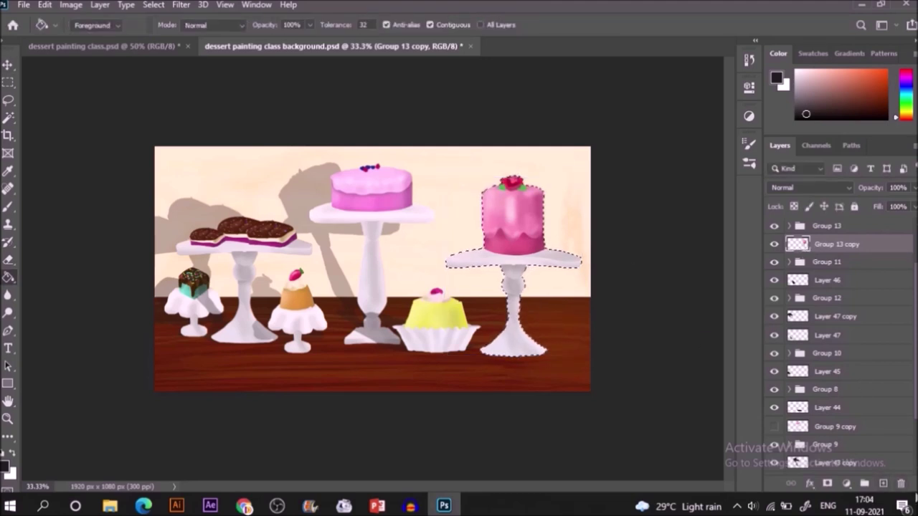
pyautogui.click(883, 483)
pyautogui.click(522, 258)
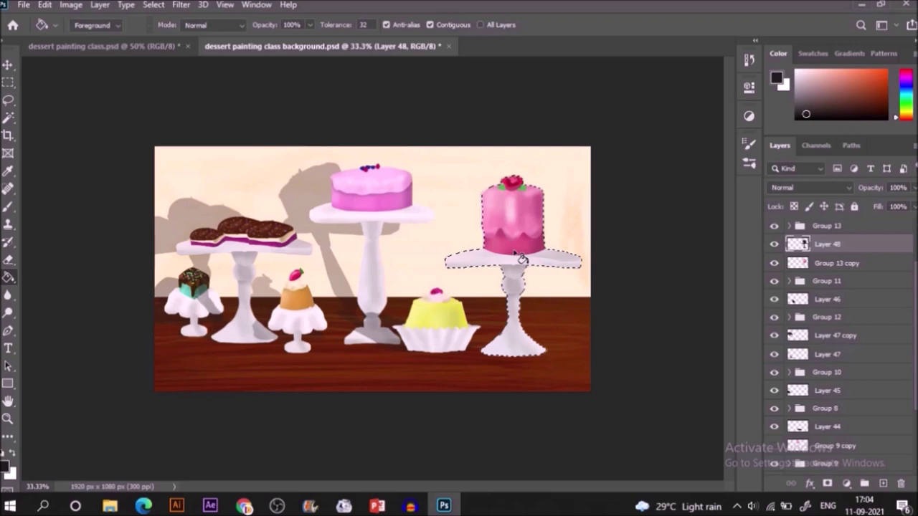
pyautogui.hotkey('ctrl', 'd')
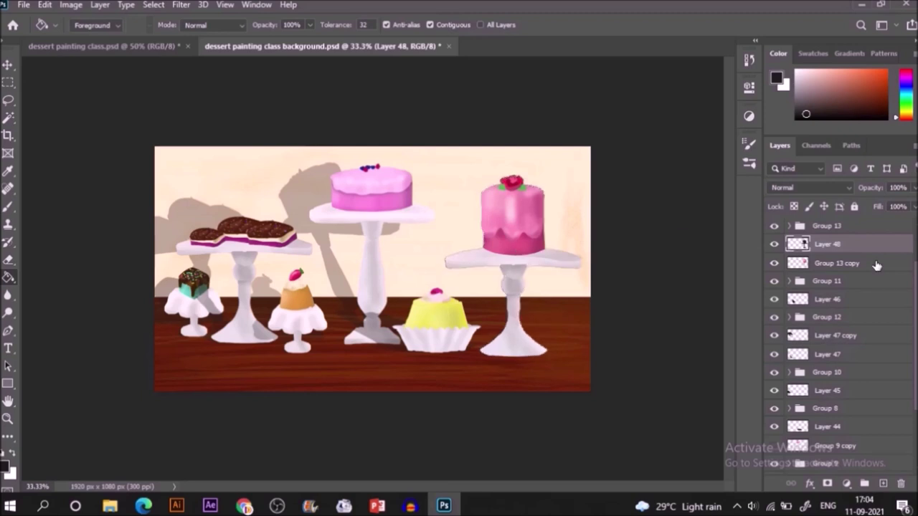
pyautogui.click(876, 265)
pyautogui.press('Delete')
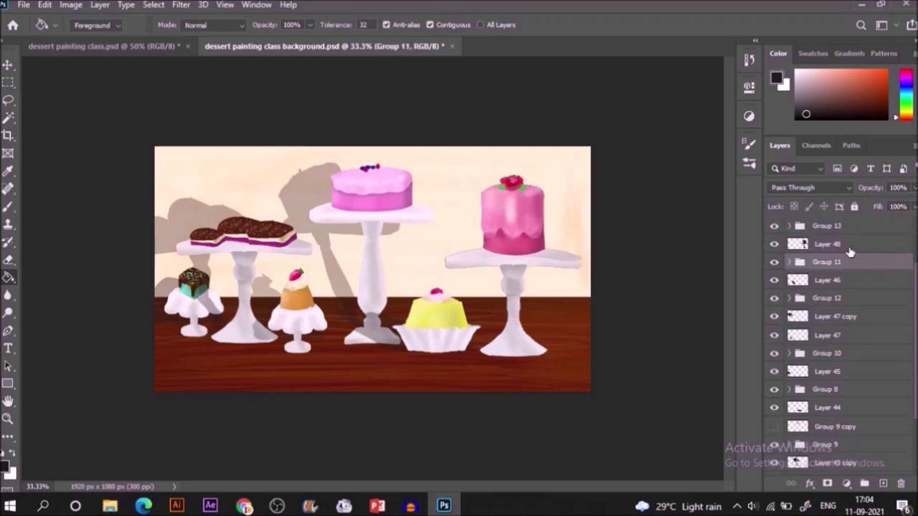
# Distort the rose cake's dark silhouette (Layer 48) so it slants left behind the stand, and set its fill to 38%.
pyautogui.click(849, 247)
pyautogui.press('v')
pyautogui.hotkey('ctrl', 't')
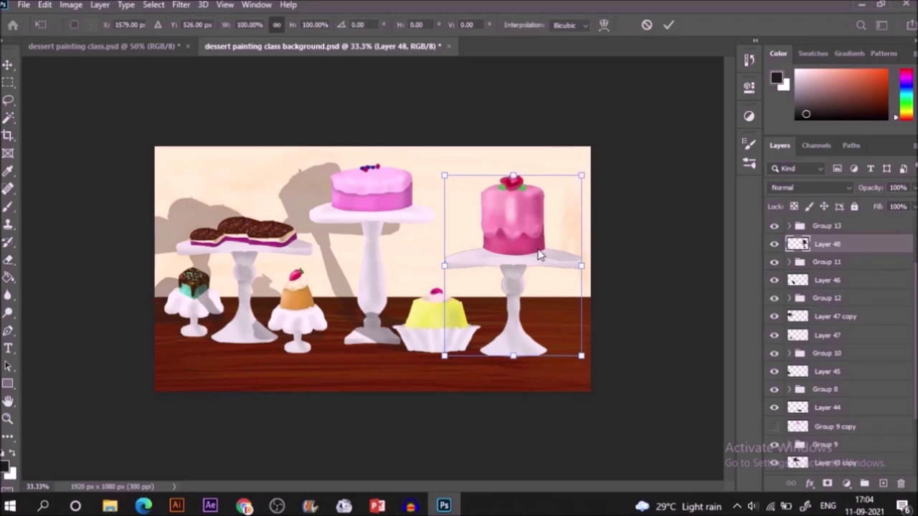
pyautogui.rightClick(539, 252)
pyautogui.click(566, 60)
pyautogui.moveTo(445, 175); pyautogui.dragTo(342, 184)
pyautogui.moveTo(581, 179); pyautogui.dragTo(490, 179)
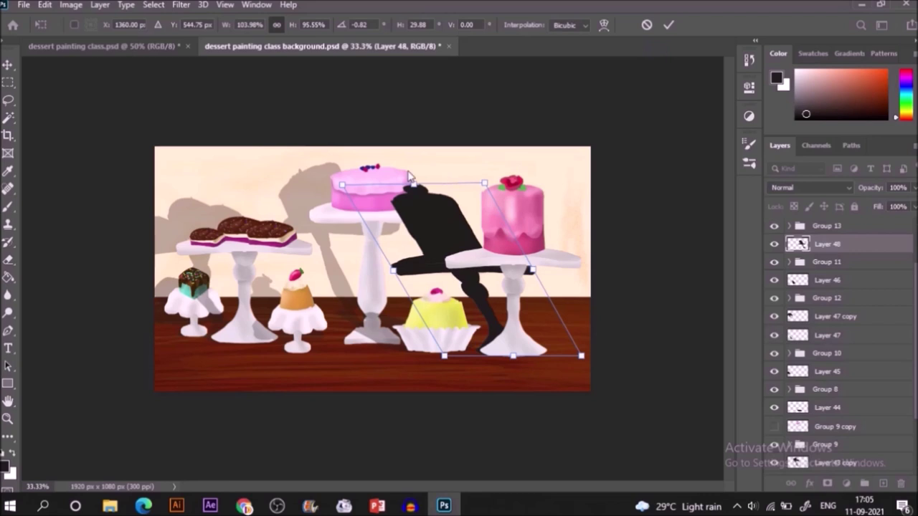
pyautogui.moveTo(342, 185); pyautogui.dragTo(311, 168)
pyautogui.click(668, 25)
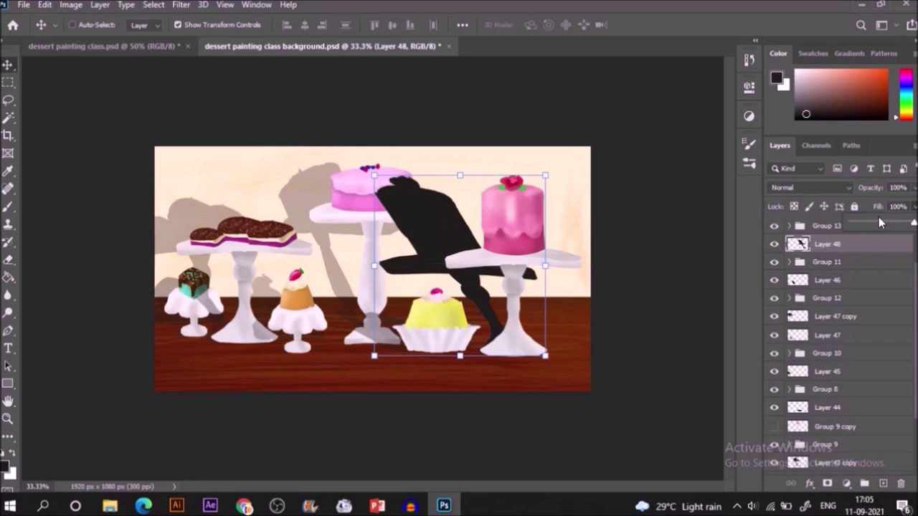
pyautogui.moveTo(878, 219); pyautogui.dragTo(869, 223)
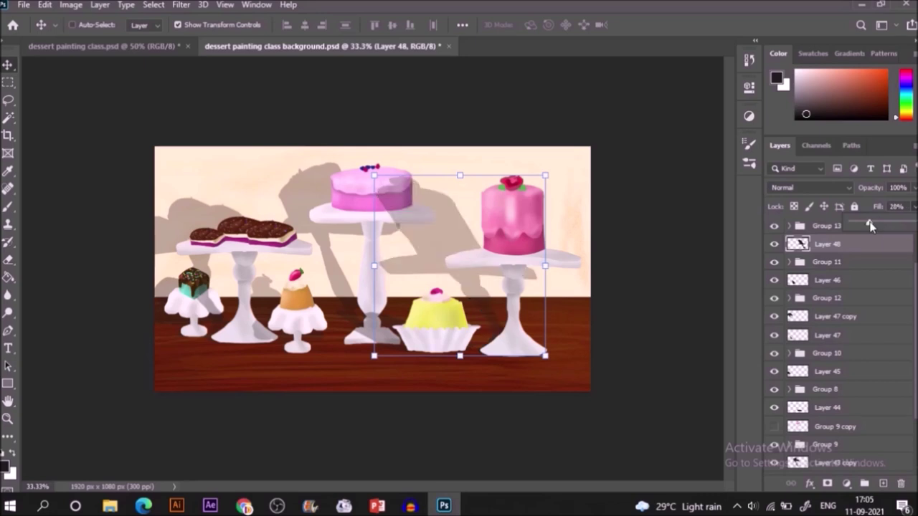
pyautogui.click(602, 273)
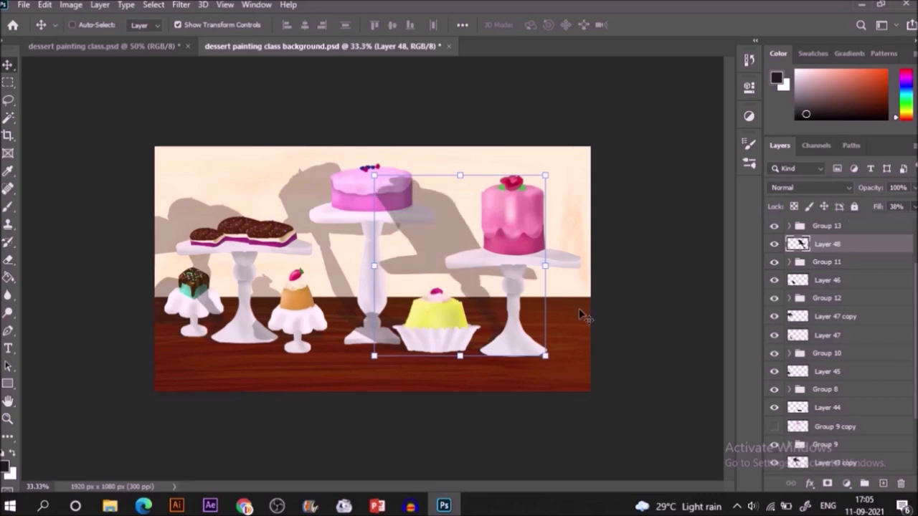
# Copy the wall part of the rose cake's shadow above the table edge to a new layer, and erase that part from Layer 48.
pyautogui.click(8, 81)
pyautogui.moveTo(366, 167); pyautogui.dragTo(549, 297)
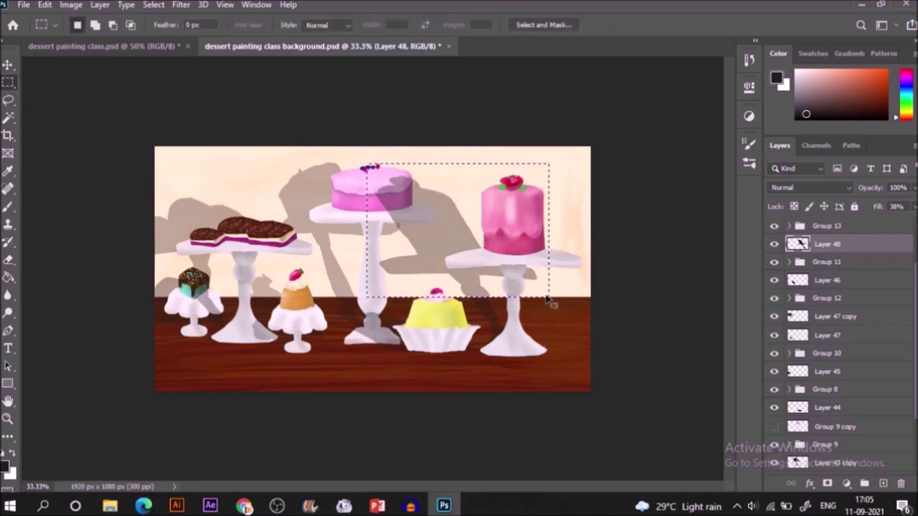
pyautogui.hotkey('ctrl', 'j')
pyautogui.click(818, 264)
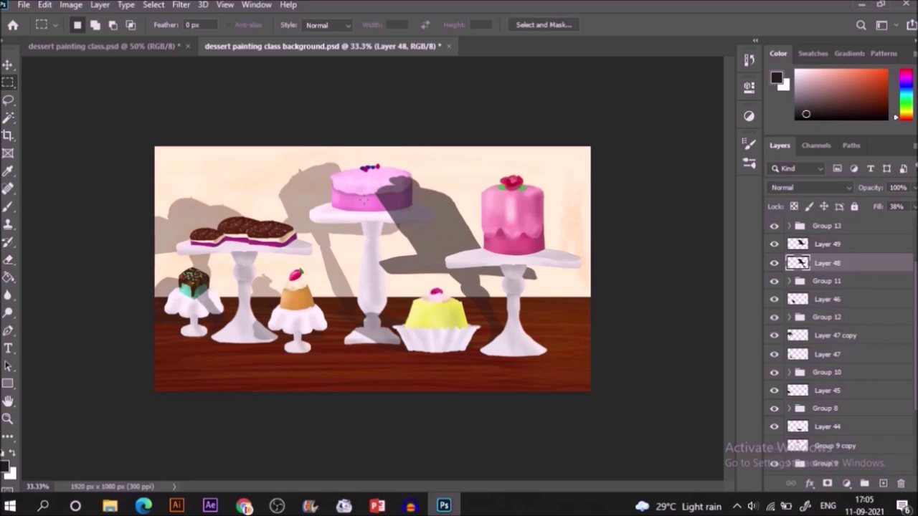
pyautogui.moveTo(353, 157); pyautogui.dragTo(573, 301)
pyautogui.click(574, 304)
pyautogui.moveTo(359, 159); pyautogui.dragTo(565, 297)
pyautogui.press('Delete')
# Distort the rose cake's wall shadow (Layer 49) so it stands more upright, aligned with the floor shadow at the table edge.
pyautogui.click(797, 244)
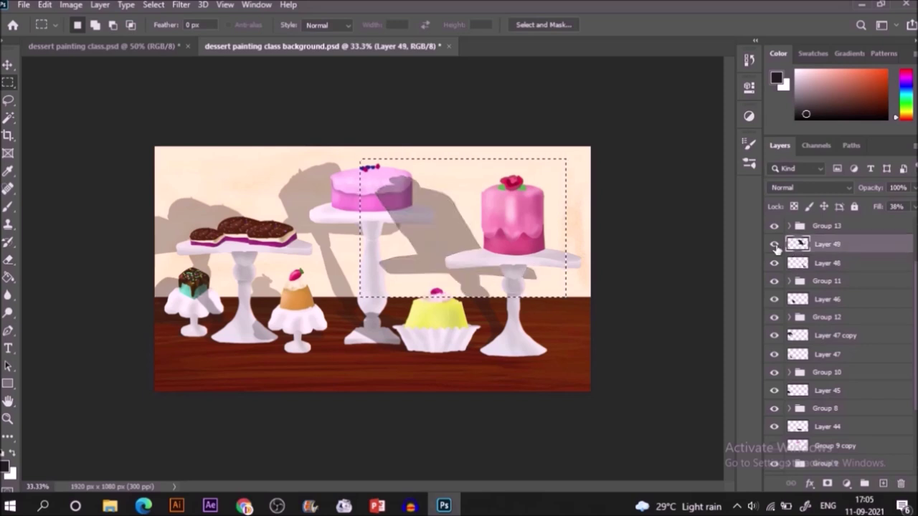
pyautogui.press('v')
pyautogui.hotkey('ctrl', 't')
pyautogui.rightClick(490, 225)
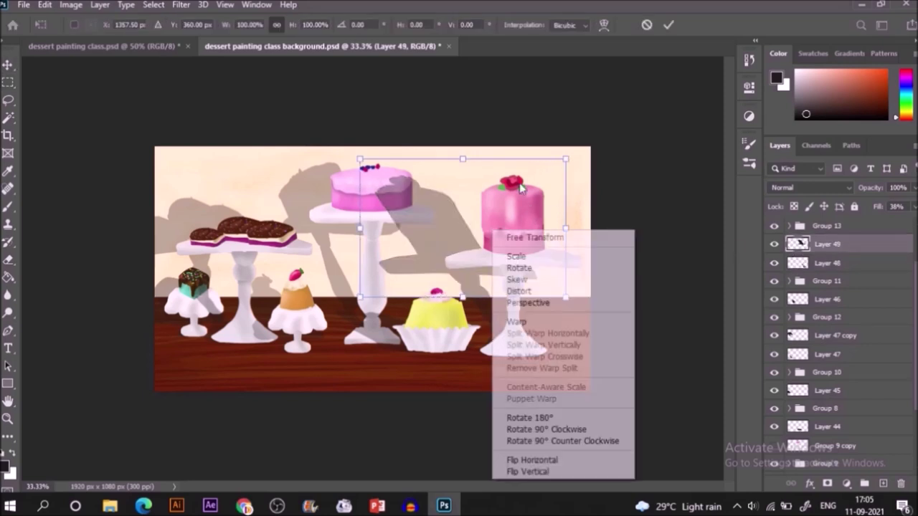
pyautogui.click(559, 290)
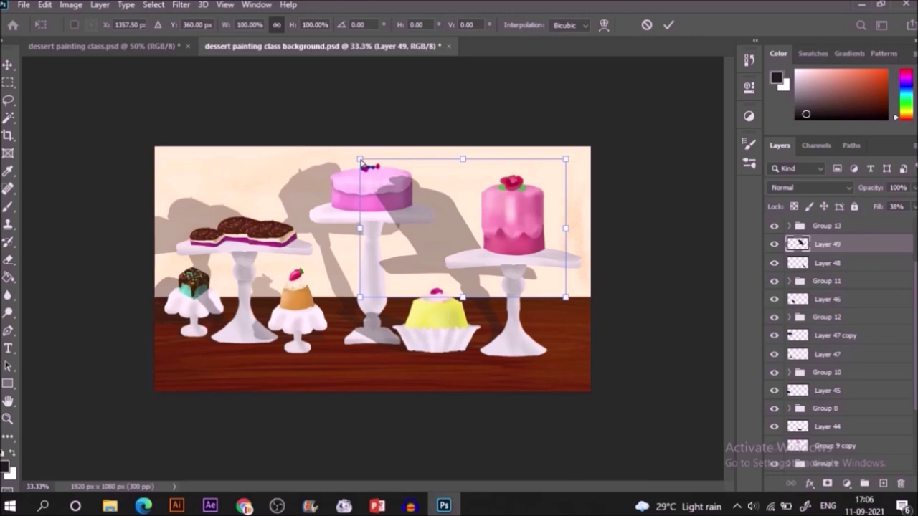
pyautogui.moveTo(360, 159); pyautogui.dragTo(433, 173)
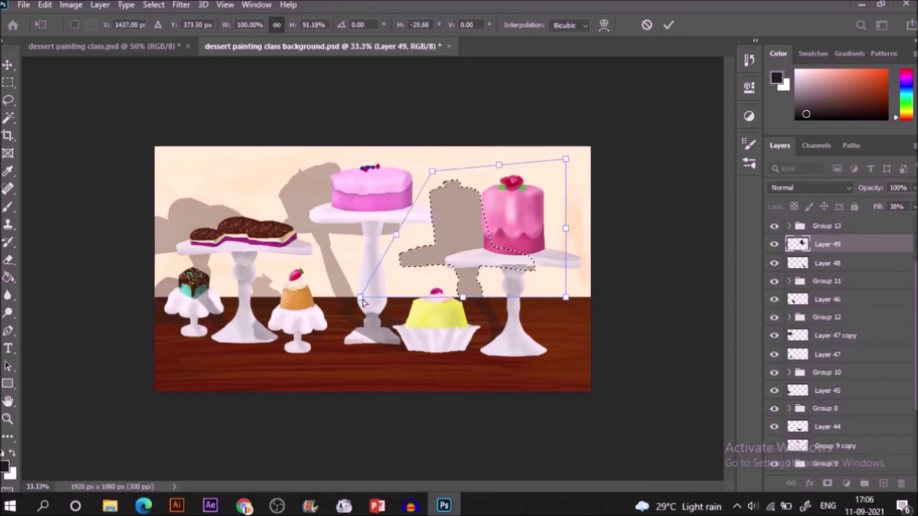
pyautogui.moveTo(361, 296); pyautogui.dragTo(388, 303)
pyautogui.moveTo(504, 286); pyautogui.dragTo(502, 284)
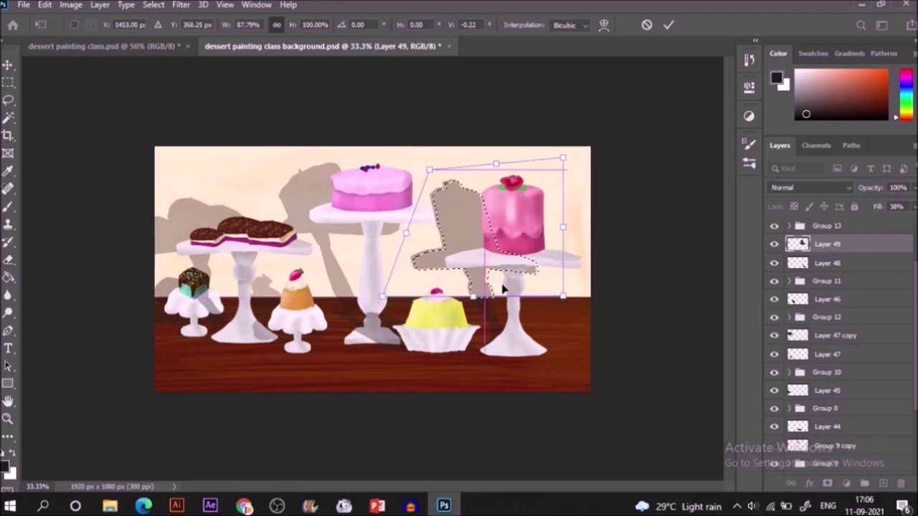
pyautogui.click(667, 24)
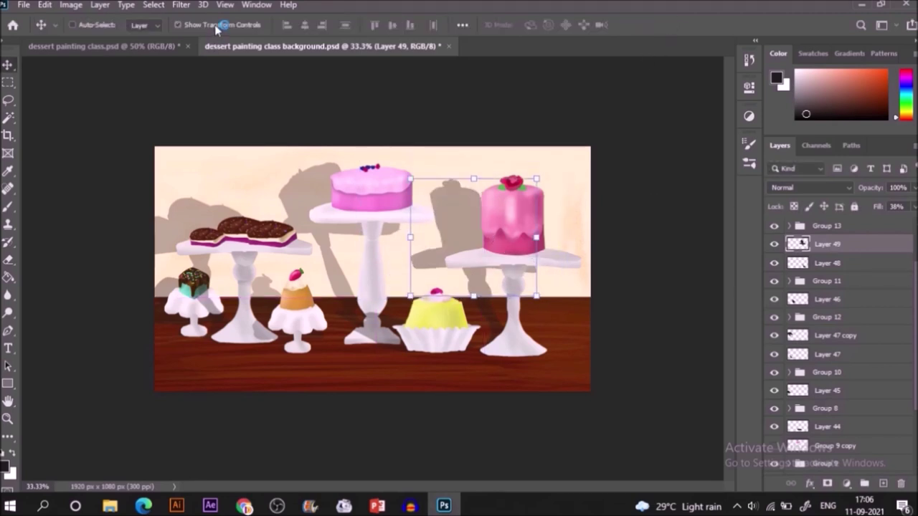
pyautogui.hotkey('ctrl', 'd')
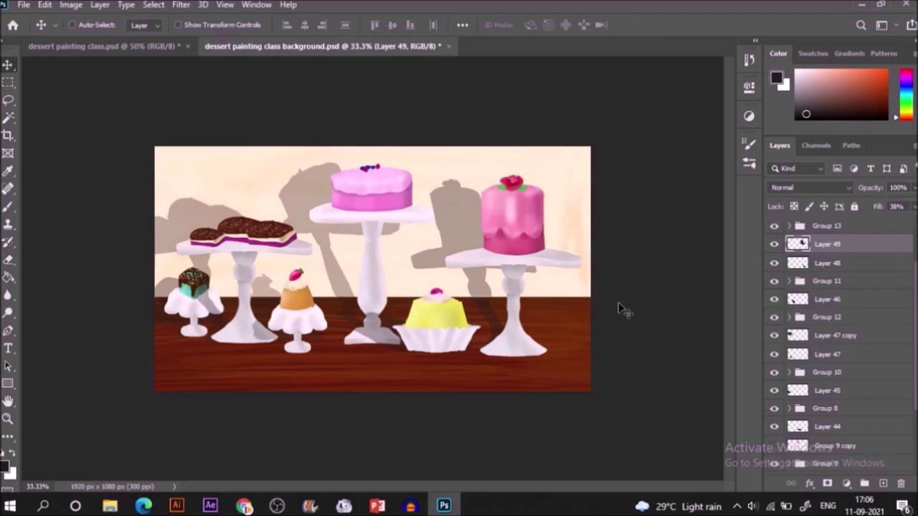
pyautogui.press('Left')
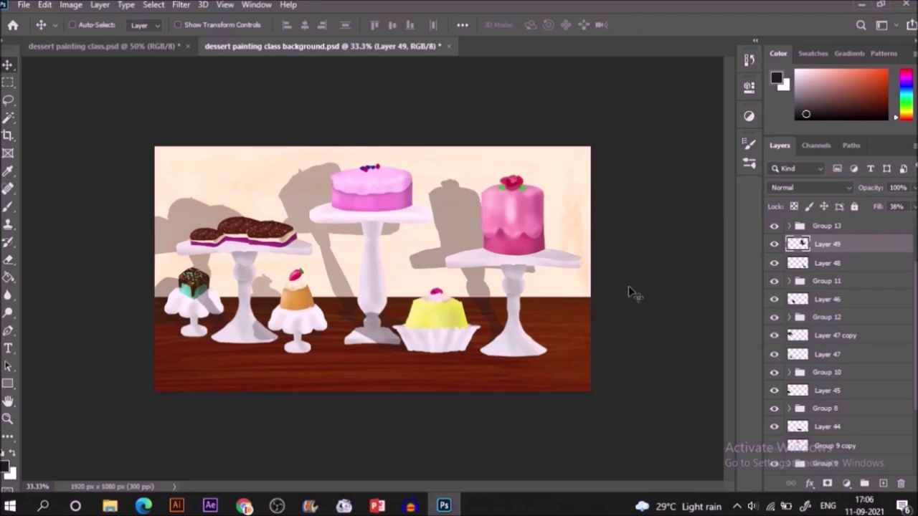
pyautogui.keyDown('ctrl'); pyautogui.click(853, 270); pyautogui.keyUp('ctrl')
pyautogui.keyDown('ctrl'); pyautogui.click(850, 305); pyautogui.keyUp('ctrl')
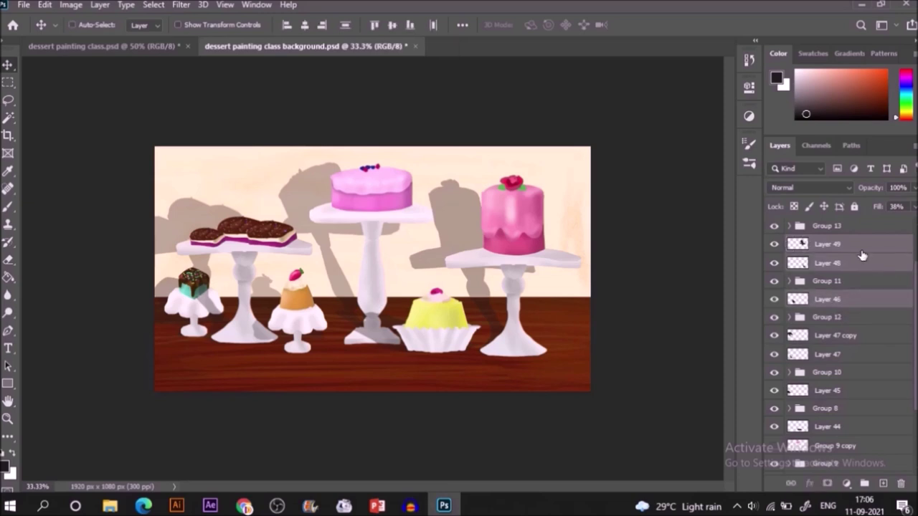
pyautogui.click(863, 251)
pyautogui.click(863, 251)
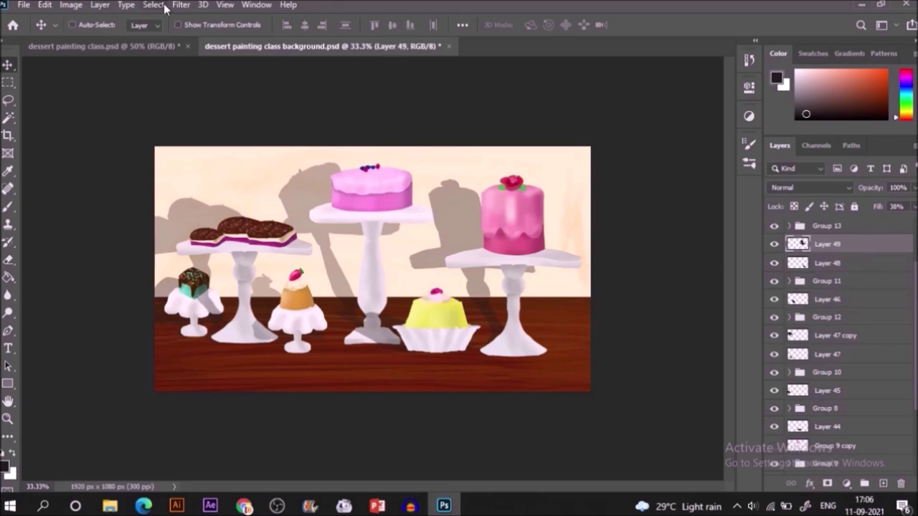
# Soften the rose cake's wall shadow (Layer 49) with a Gaussian Blur.
pyautogui.click(172, 4)
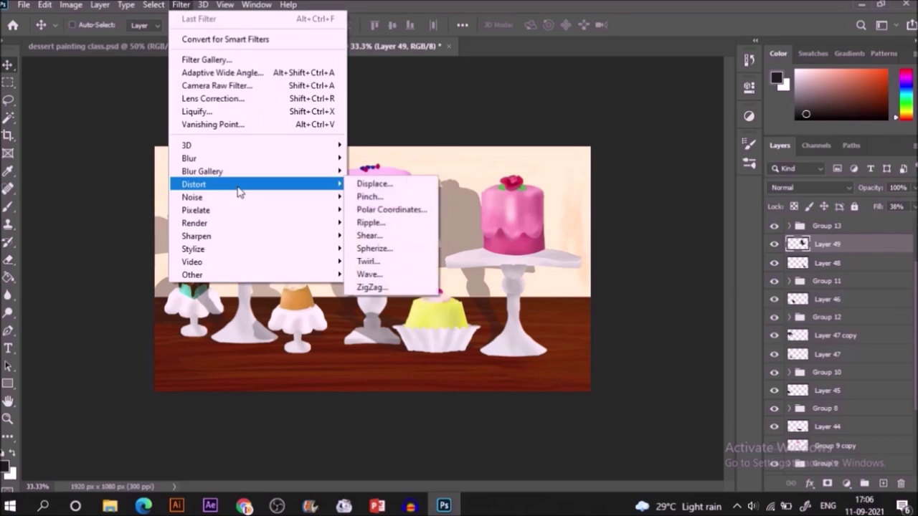
pyautogui.moveTo(301, 160)
pyautogui.click(383, 212)
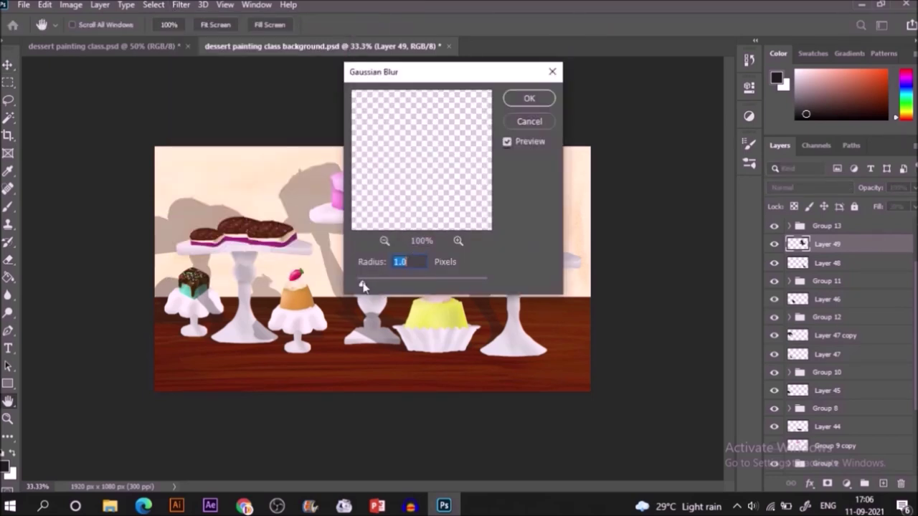
pyautogui.moveTo(436, 75); pyautogui.dragTo(281, 142)
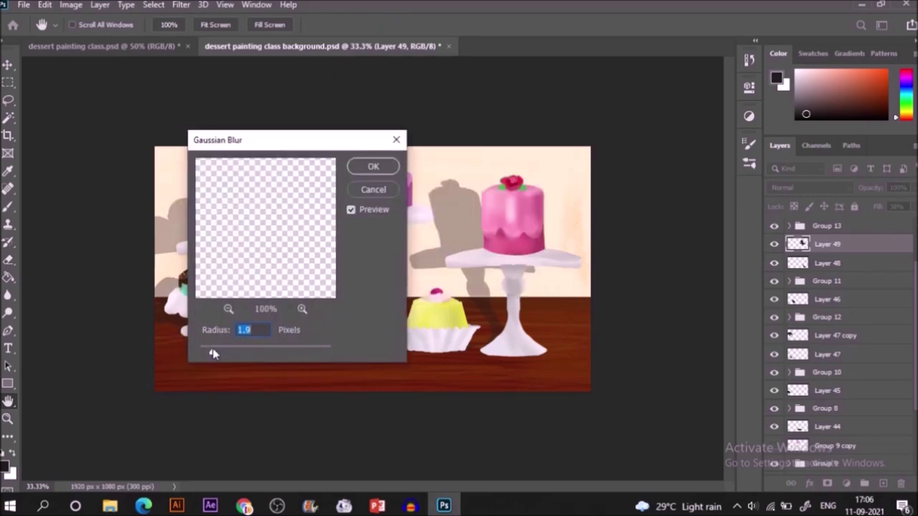
pyautogui.moveTo(207, 352); pyautogui.dragTo(251, 353)
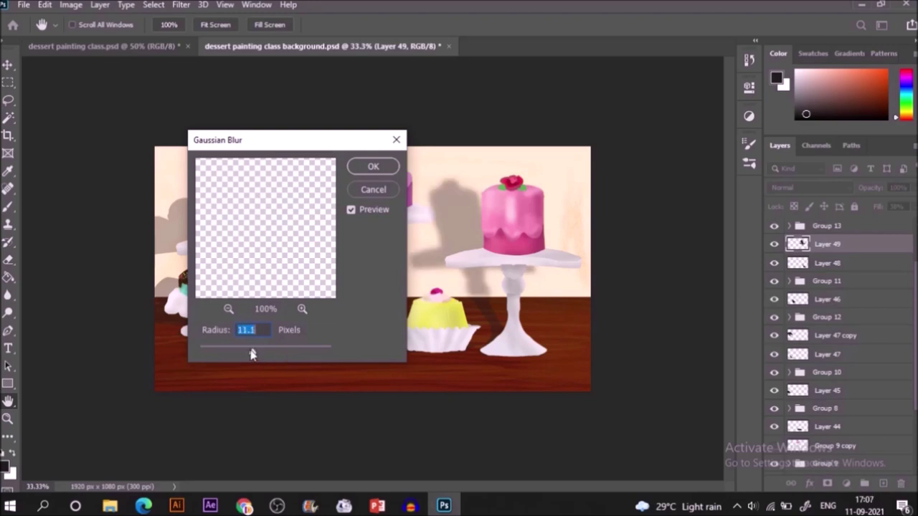
pyautogui.moveTo(250, 353); pyautogui.dragTo(247, 353)
pyautogui.click(375, 166)
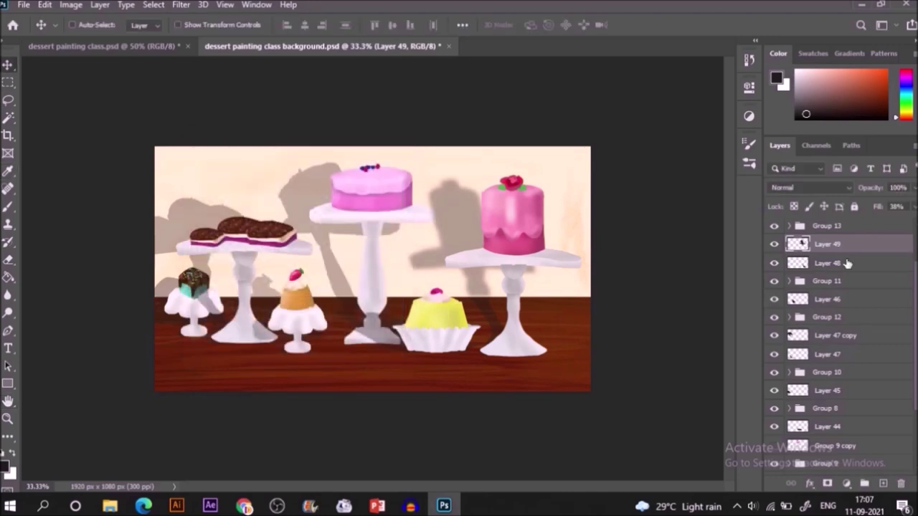
# Apply the same Gaussian Blur to the rose cake's floor shadow (Layer 48).
pyautogui.click(847, 263)
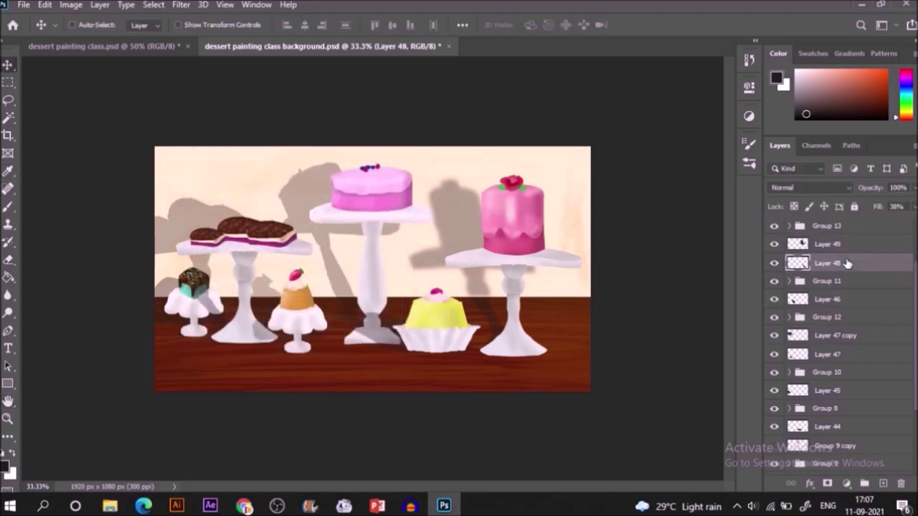
pyautogui.click(176, 10)
pyautogui.click(307, 24)
# Check which shadow Layer 46 holds by toggling its visibility, and apply the same Gaussian Blur to it.
pyautogui.click(852, 302)
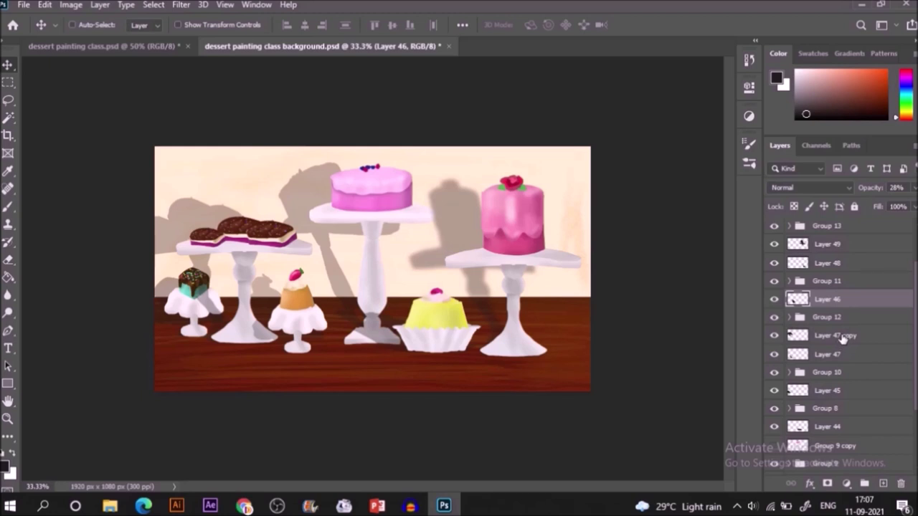
pyautogui.click(843, 337)
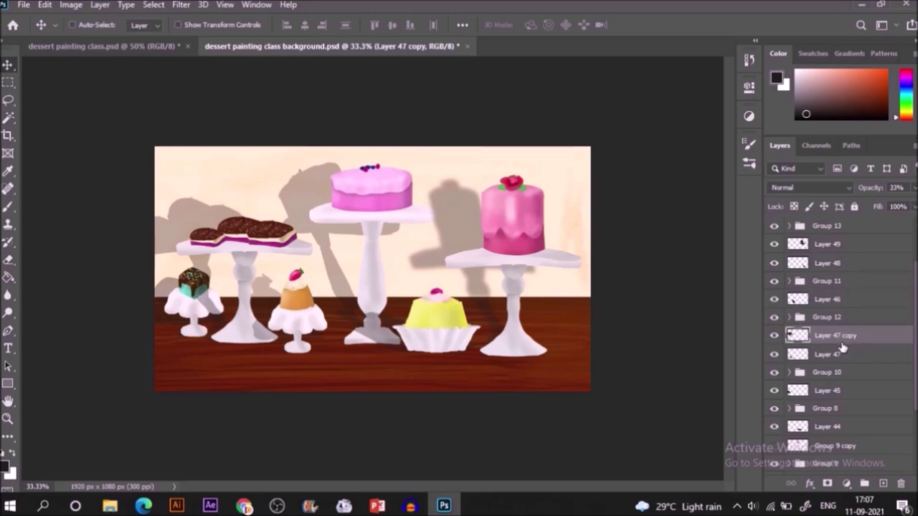
pyautogui.click(774, 301)
pyautogui.click(774, 301)
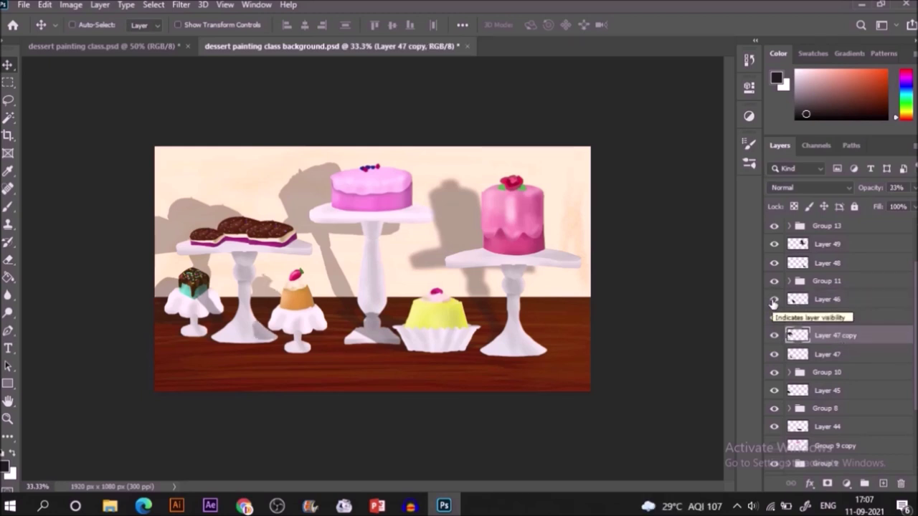
pyautogui.click(810, 300)
pyautogui.click(181, 5)
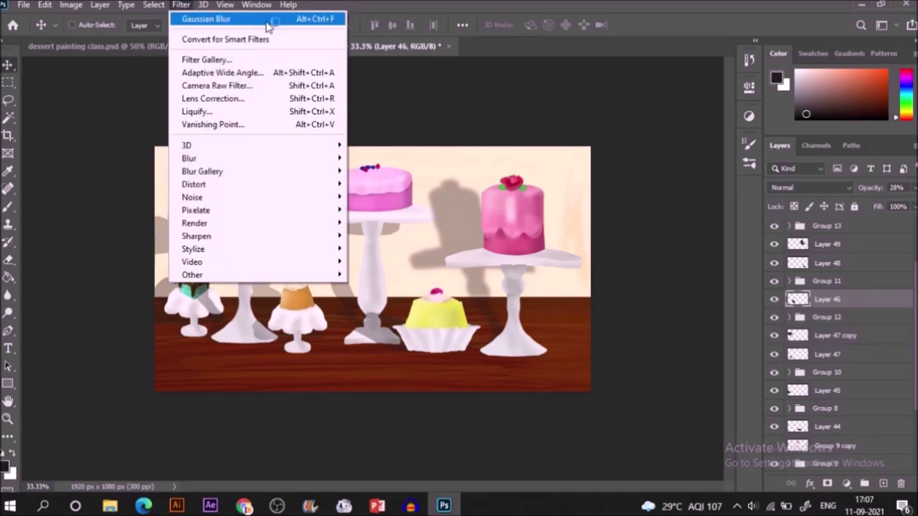
pyautogui.click(267, 24)
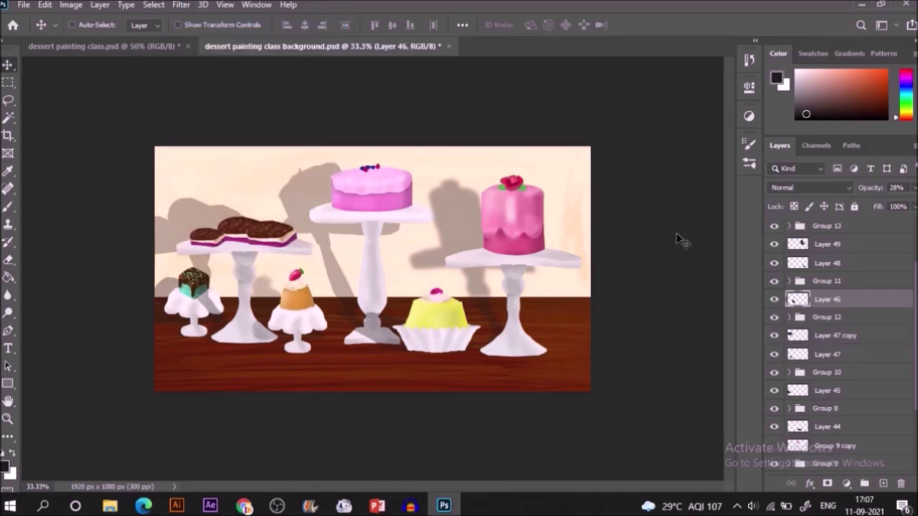
# Apply the same Gaussian Blur to the remaining shadow layers: Layer 47 copy, Layer 47, Layer 45, Layer 44 and Layer 43 copy.
pyautogui.click(837, 337)
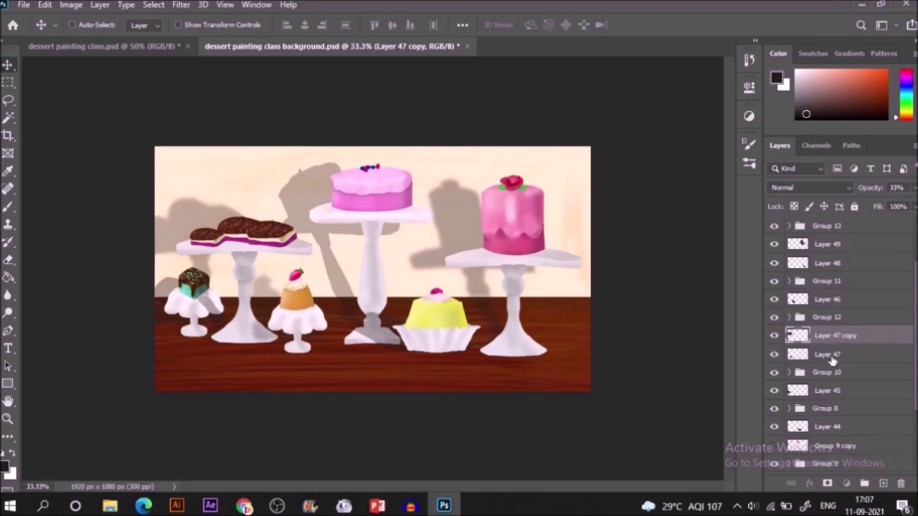
pyautogui.click(831, 354)
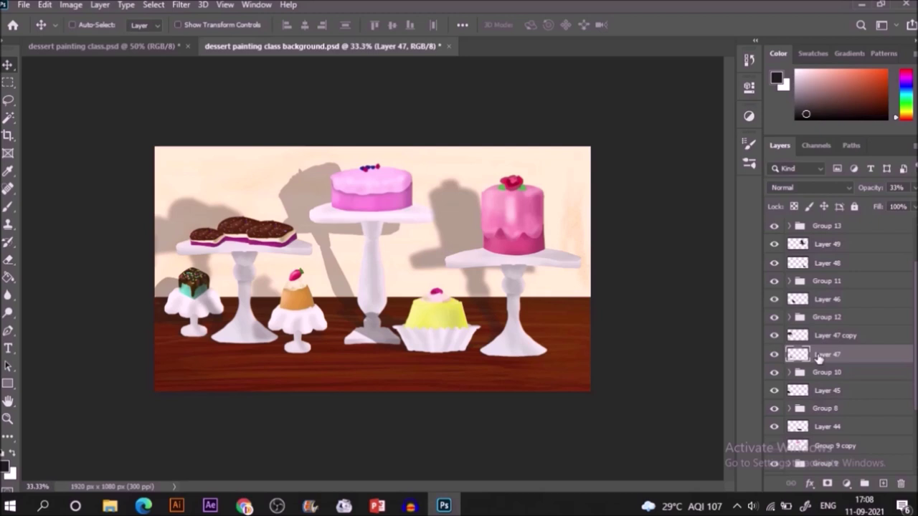
pyautogui.click(846, 390)
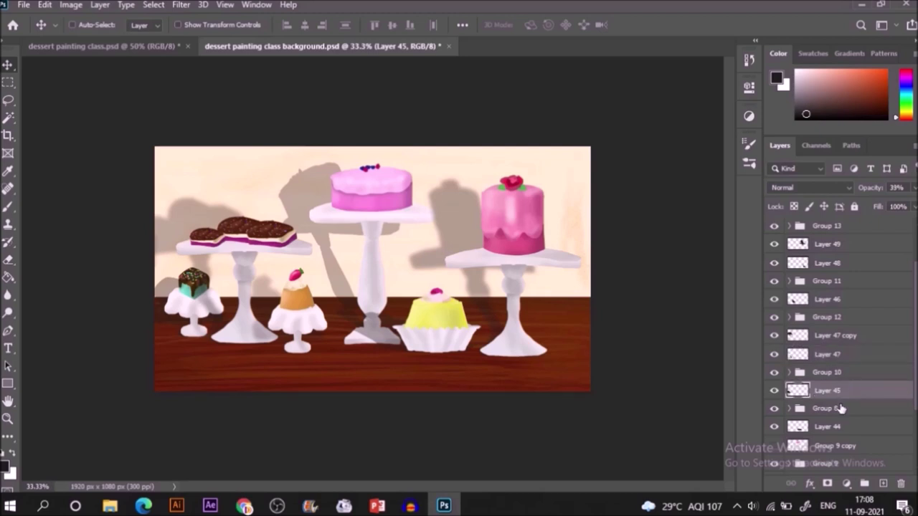
pyautogui.click(850, 431)
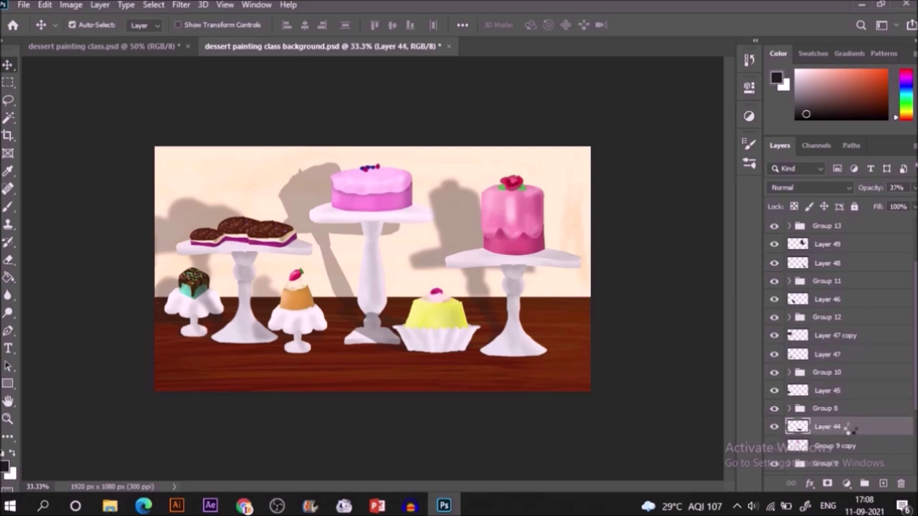
pyautogui.scroll(-3, 848, 438)
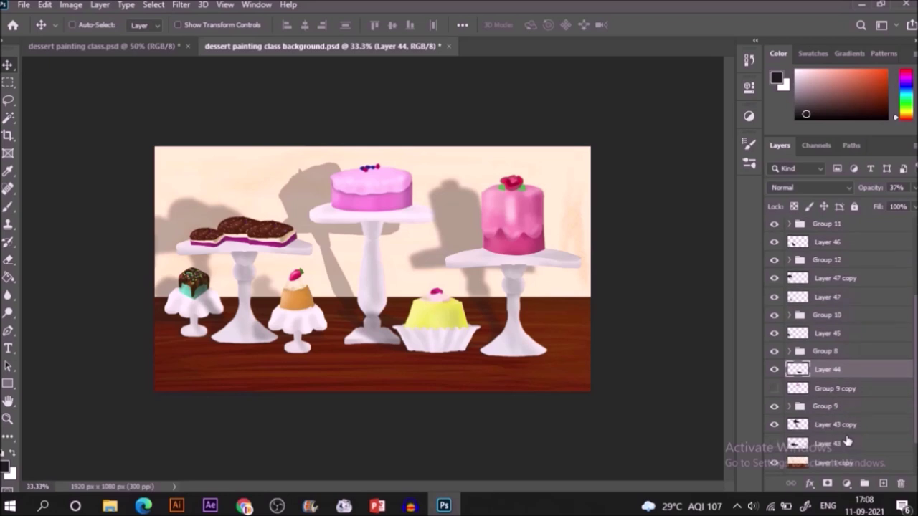
pyautogui.click(857, 432)
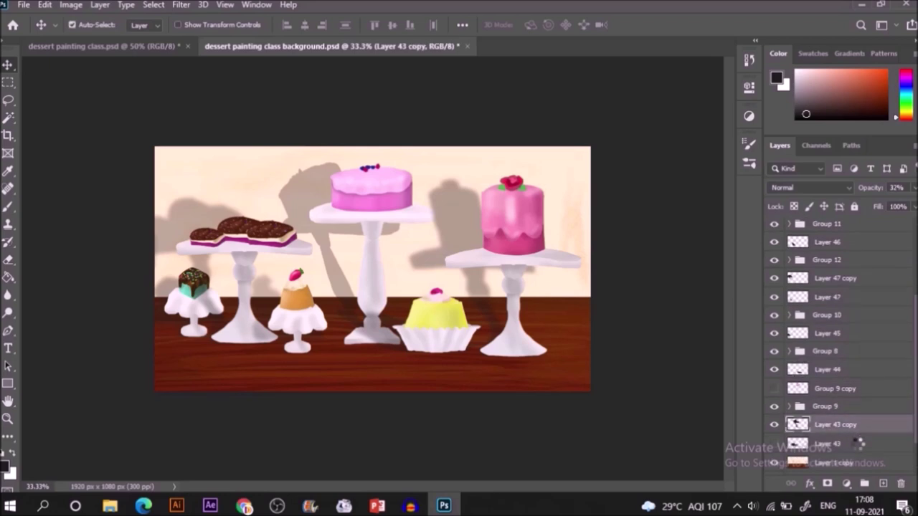
pyautogui.click(858, 444)
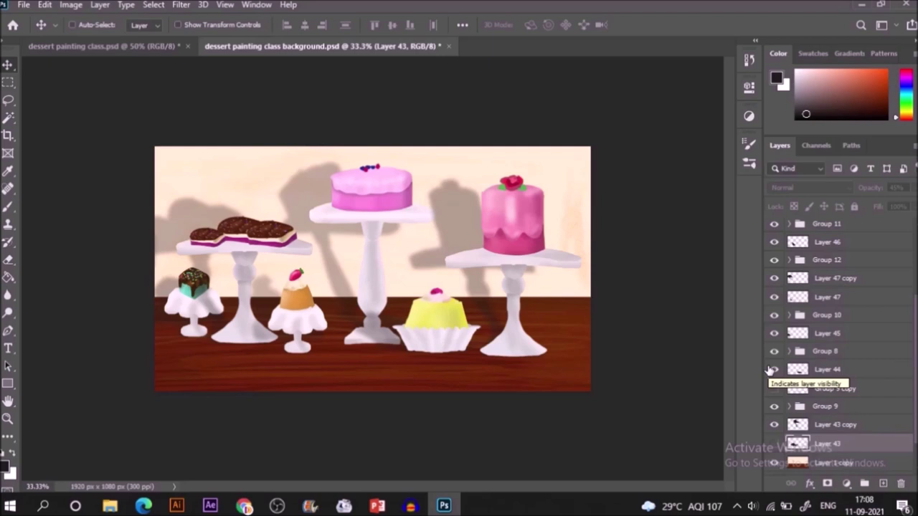
# Identify the rose cake's group (Group 13) by toggling its visibility, and add a new layer inside it above Group 7 copy.
pyautogui.scroll(3, 909, 363)
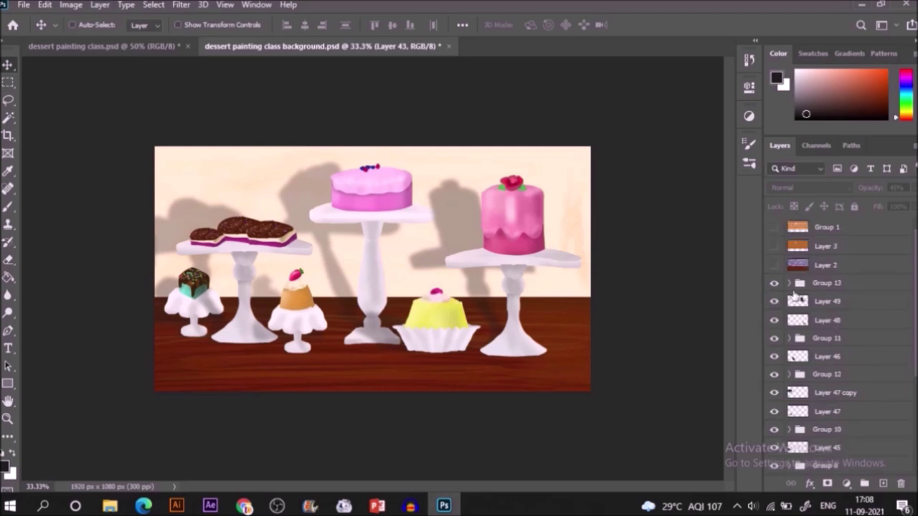
pyautogui.hotkey('ctrl', '0')
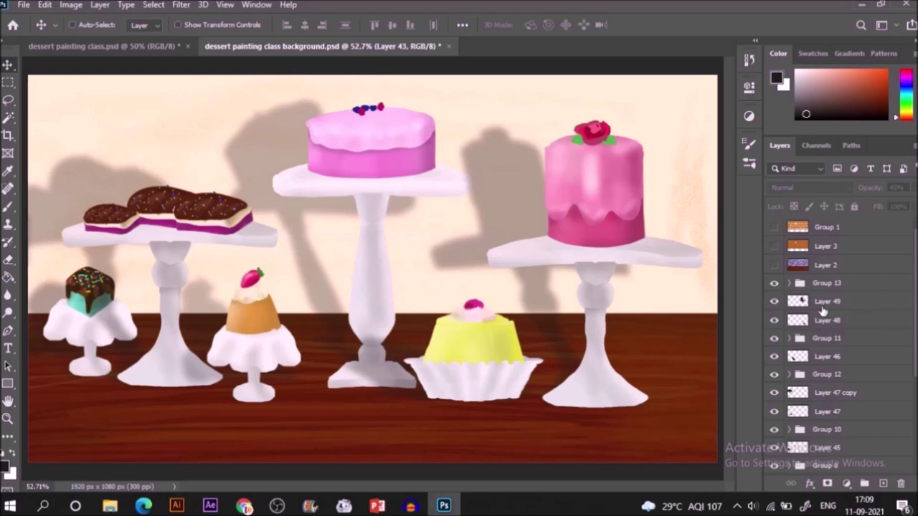
pyautogui.click(774, 283)
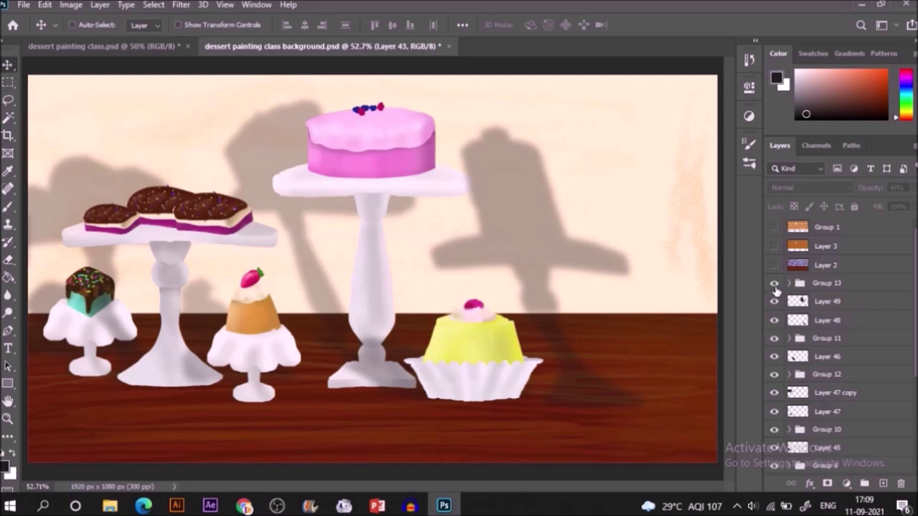
pyautogui.click(773, 283)
pyautogui.click(789, 283)
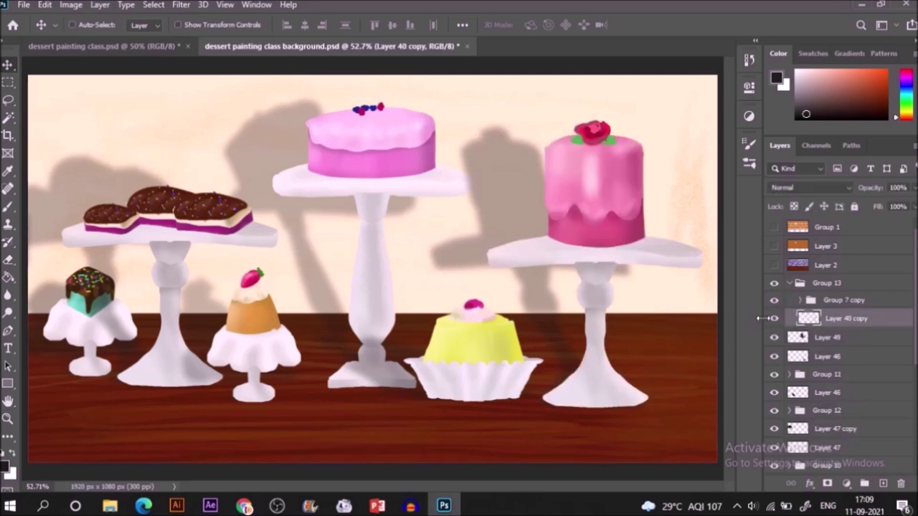
pyautogui.click(846, 300)
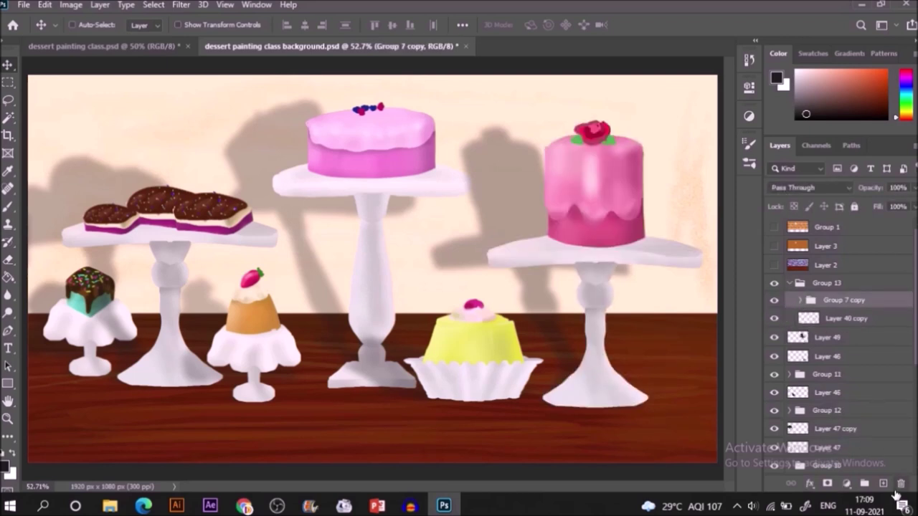
pyautogui.click(883, 483)
# Set up the Brush with a muted greyish-mauve colour and 18% opacity.
pyautogui.press('b')
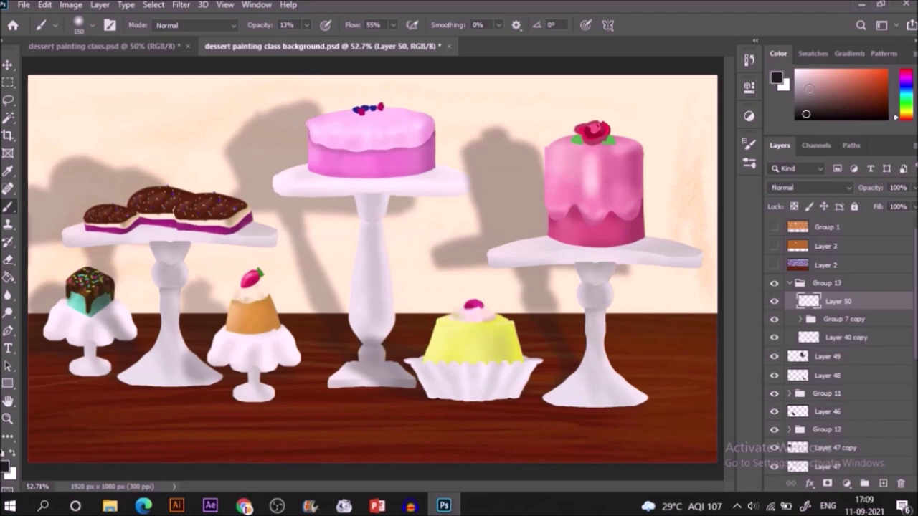
pyautogui.click(806, 95)
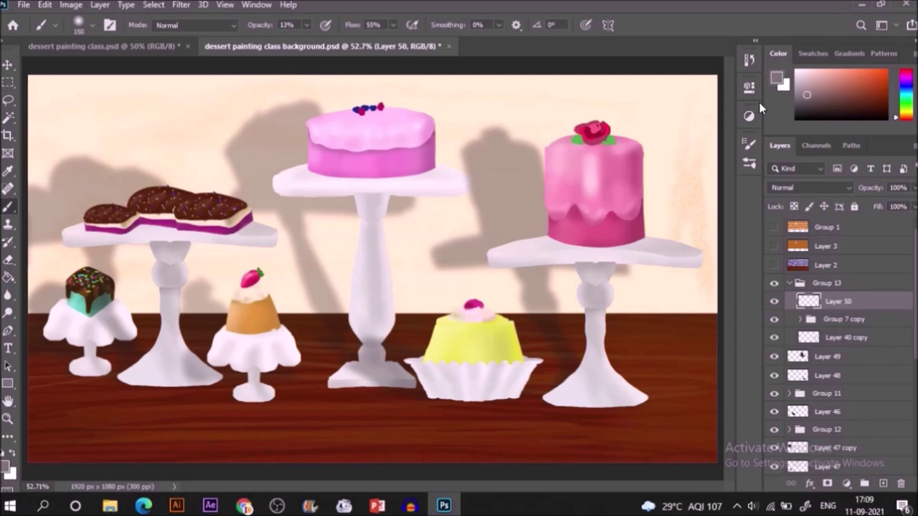
pyautogui.click(306, 25)
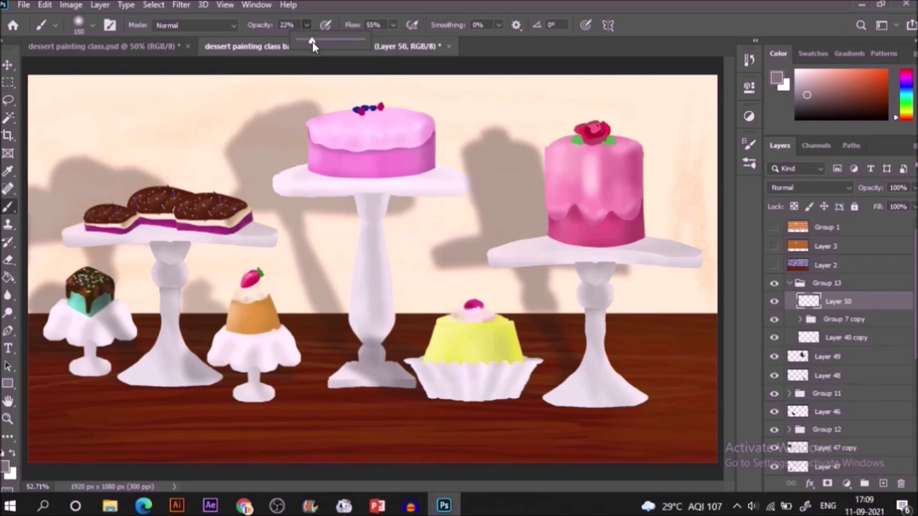
pyautogui.click(357, 4)
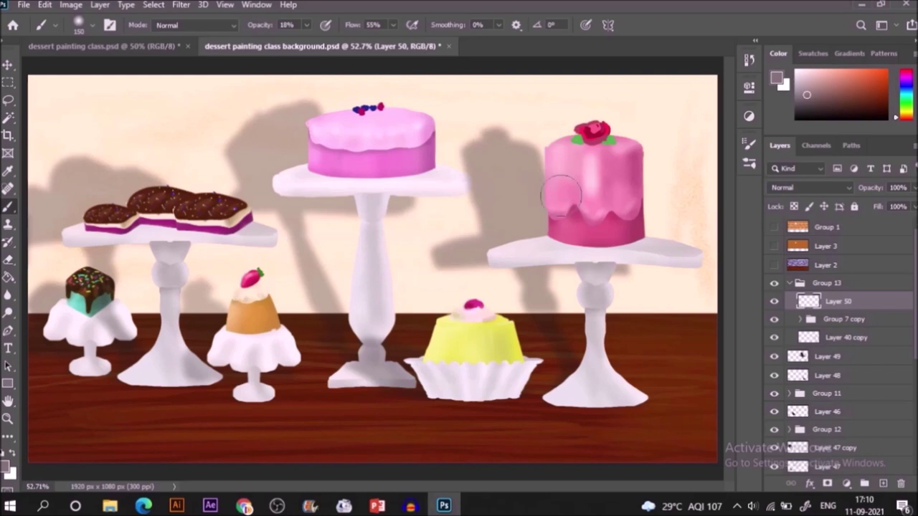
# Shade the left side of the rose cake on Layer 50 with soft strokes, reducing the brush size to 70.
pyautogui.moveTo(530, 228)
pyautogui.mouseDown()
pyautogui.moveTo(502, 246)
pyautogui.moveTo(580, 241)
pyautogui.mouseUp()
pyautogui.press('[')
pyautogui.press('[')
pyautogui.press('[')
pyautogui.press('[')
pyautogui.press('[')
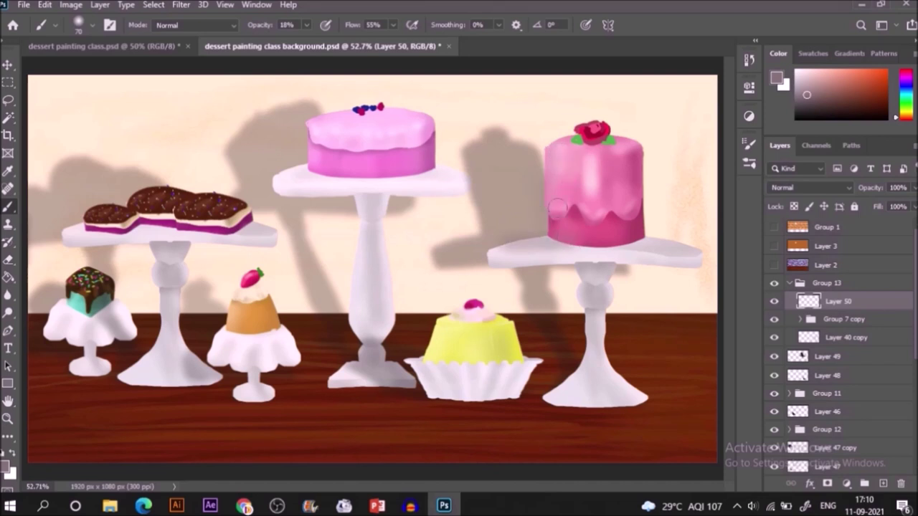
pyautogui.moveTo(560, 156); pyautogui.dragTo(562, 241)
pyautogui.moveTo(560, 150)
pyautogui.mouseDown()
pyautogui.moveTo(597, 150)
pyautogui.moveTo(549, 149)
pyautogui.mouseUp()
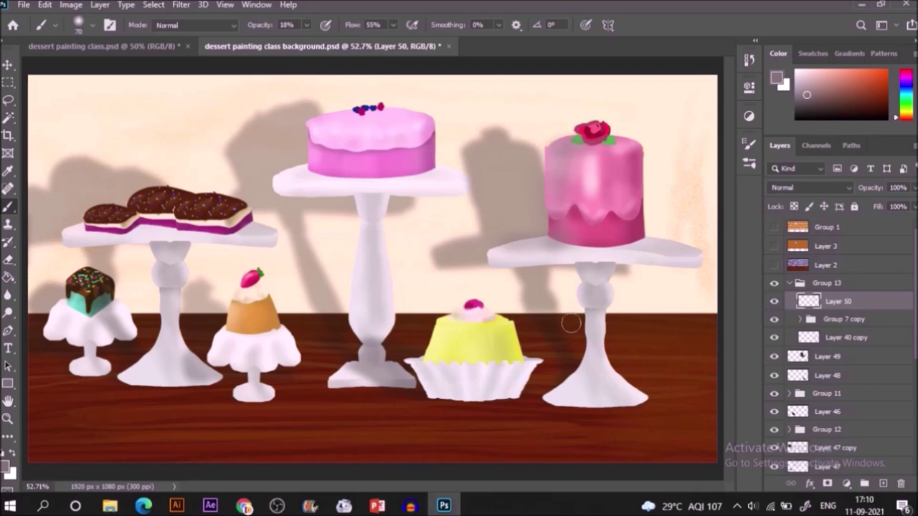
pyautogui.hotkey('ctrl', 'z')
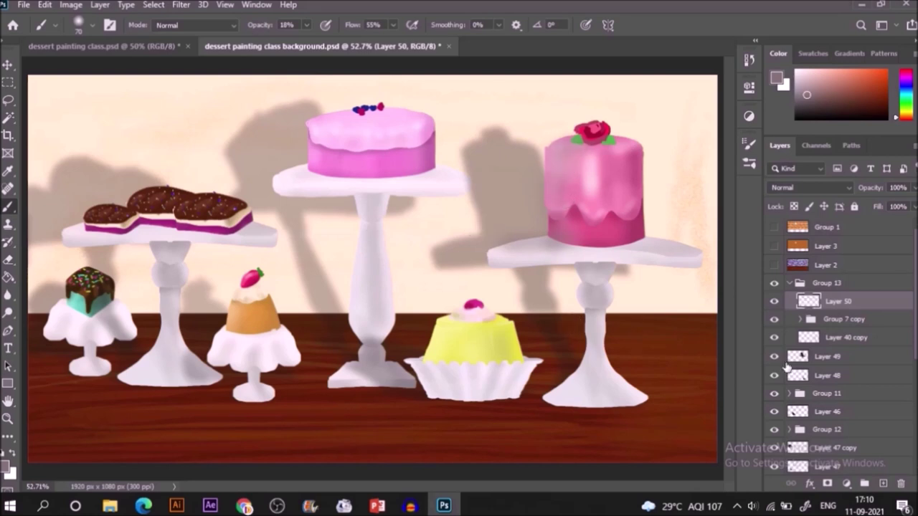
# Shade the stem and flared base of the rose cake's stand on Layer 50.
pyautogui.moveTo(590, 276); pyautogui.dragTo(588, 294)
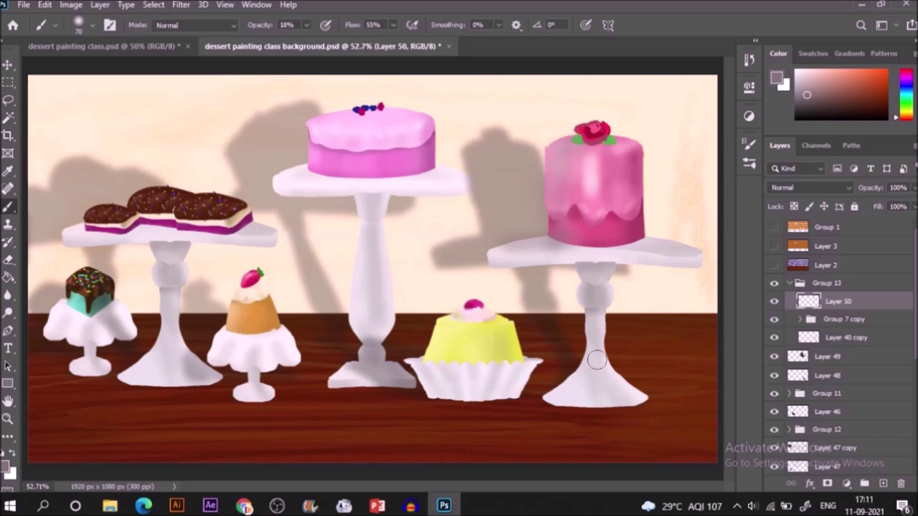
pyautogui.moveTo(595, 330); pyautogui.dragTo(606, 392)
pyautogui.moveTo(589, 351); pyautogui.dragTo(610, 395)
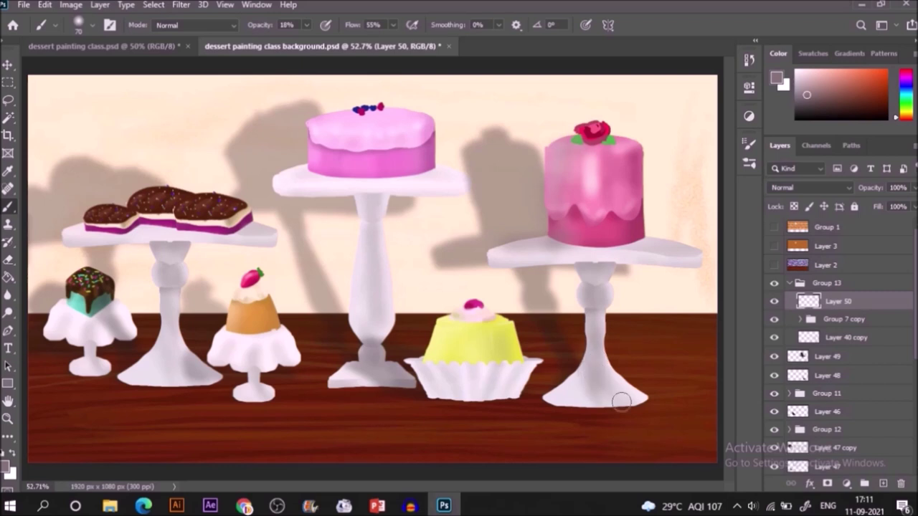
# Add a new layer above Group 8 inside Group 11, and toggle Group 8's visibility to check which dessert it holds.
pyautogui.click(787, 284)
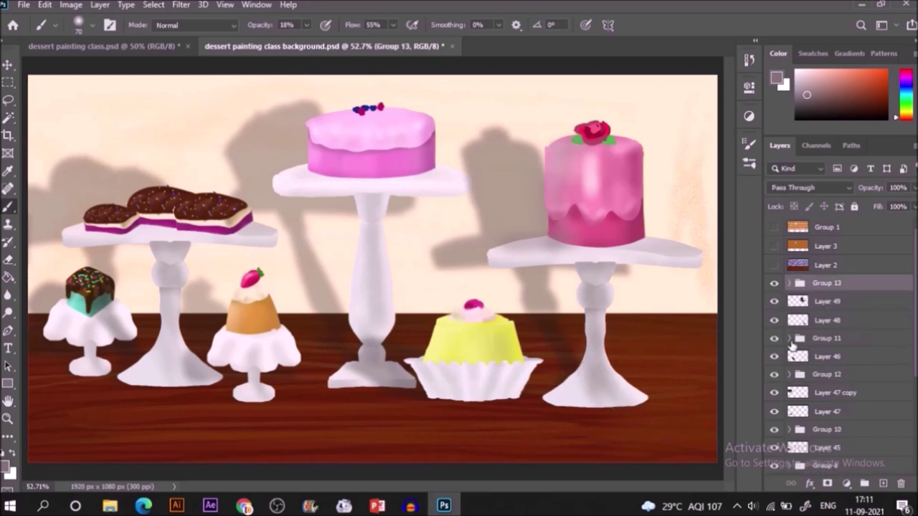
pyautogui.click(789, 338)
pyautogui.click(835, 355)
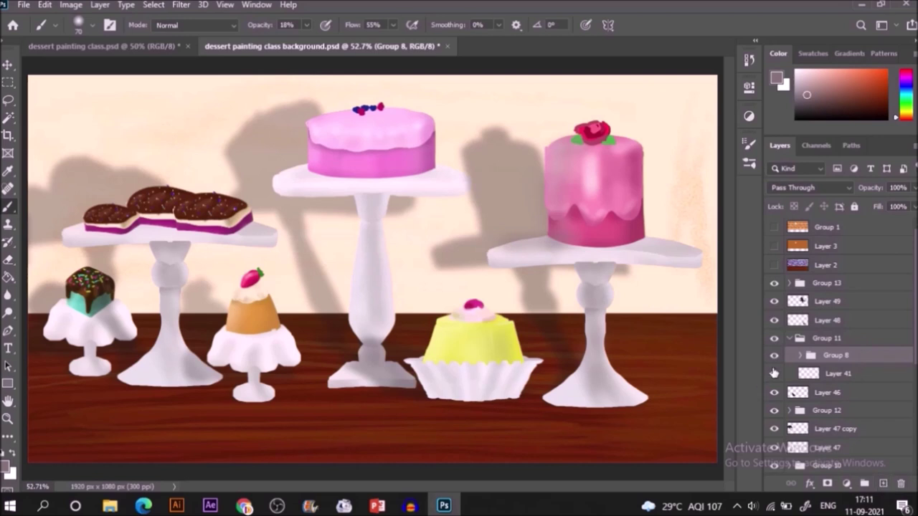
pyautogui.click(881, 485)
pyautogui.click(773, 375)
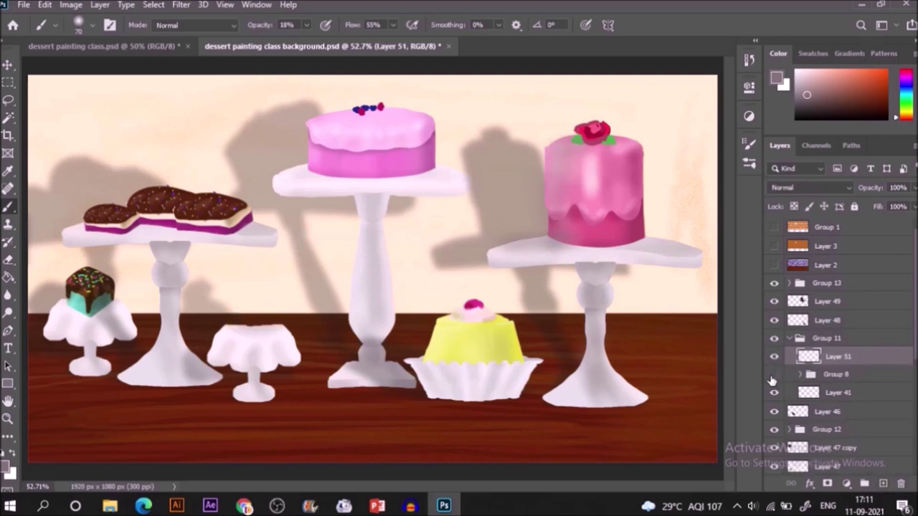
pyautogui.click(773, 374)
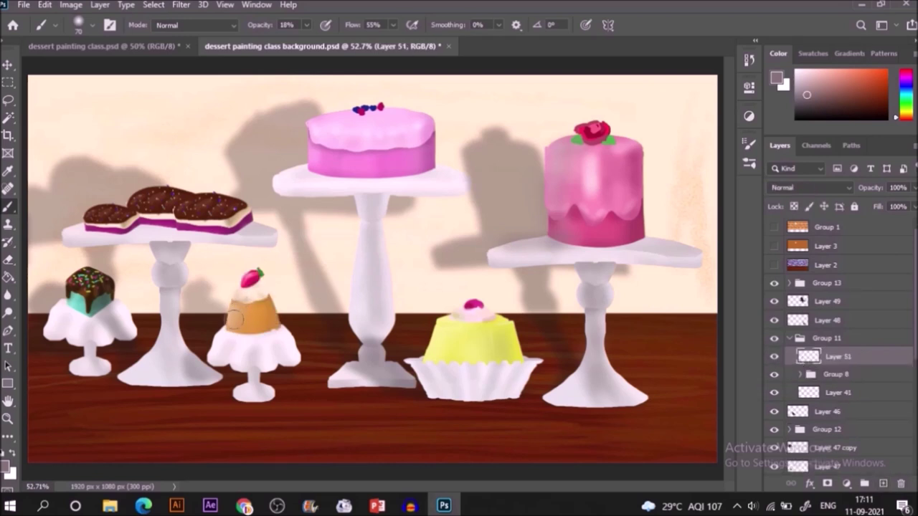
# Shade the left side of the orange pudding on Layer 51 and collapse Group 11.
pyautogui.moveTo(245, 299); pyautogui.dragTo(226, 331)
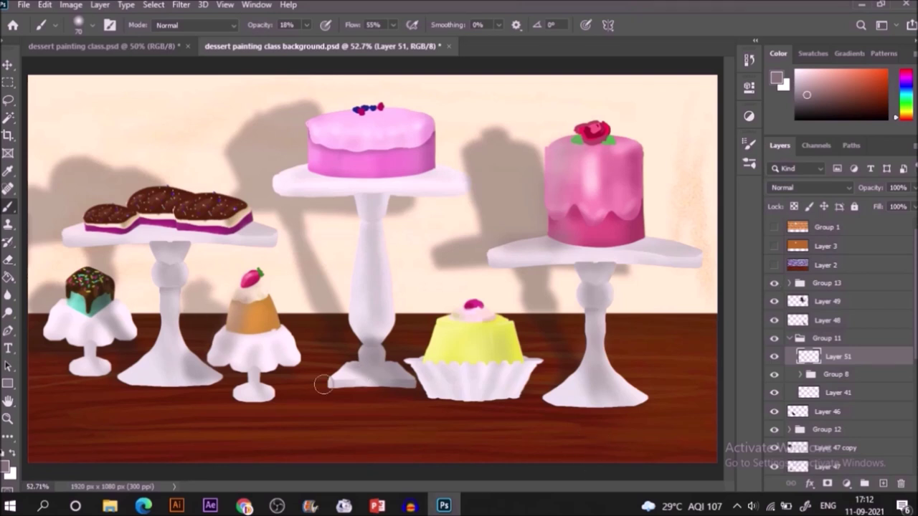
pyautogui.click(792, 338)
pyautogui.click(789, 338)
# Add a new layer above Group 10 copy 2 inside the chocolate slices' group (Group 12).
pyautogui.click(789, 374)
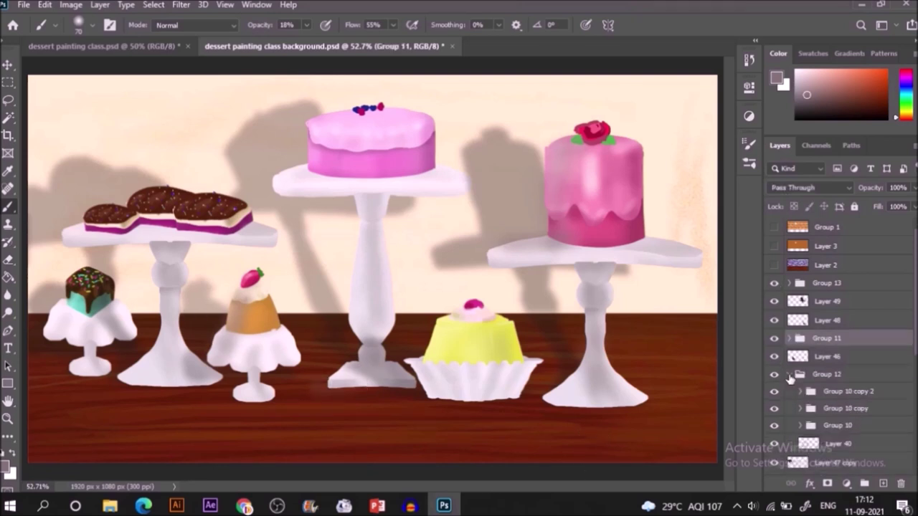
pyautogui.click(831, 392)
pyautogui.click(882, 483)
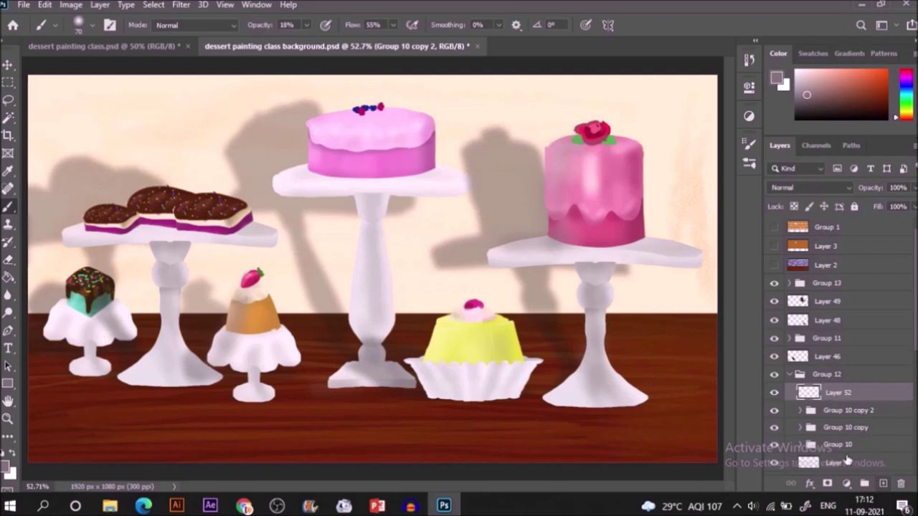
pyautogui.click(776, 376)
pyautogui.click(777, 379)
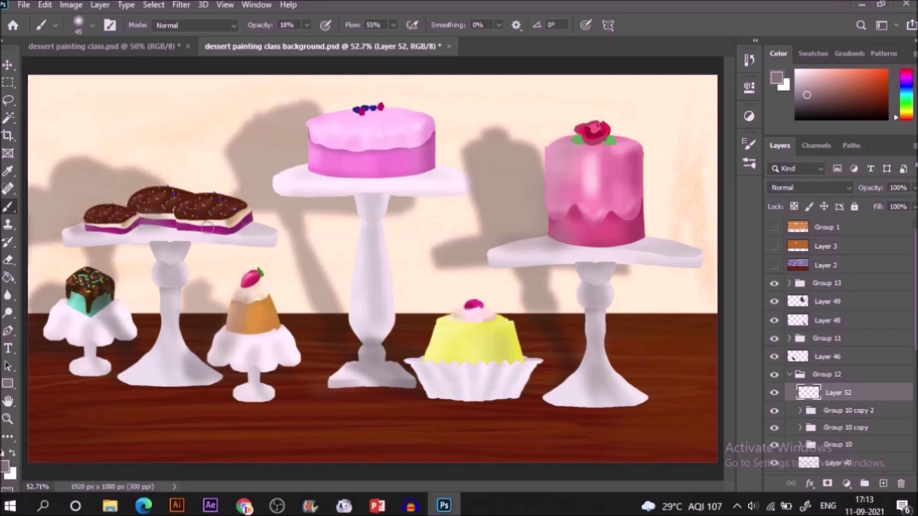
# Shade the chocolate slices' cake stand along its plate, stem and base on Layer 52 with a size 45 brush.
pyautogui.moveTo(161, 245)
pyautogui.mouseDown()
pyautogui.moveTo(170, 260)
pyautogui.moveTo(169, 241)
pyautogui.moveTo(162, 246)
pyautogui.mouseUp()
pyautogui.moveTo(171, 304); pyautogui.dragTo(159, 367)
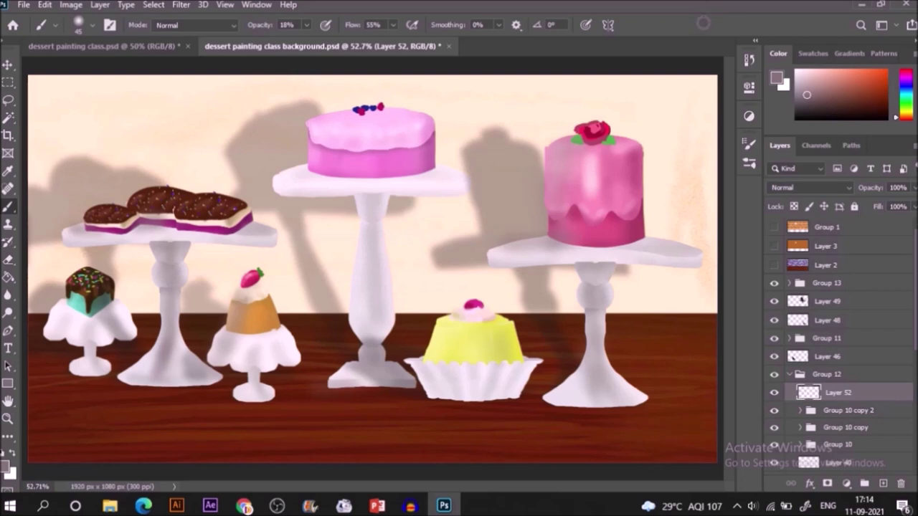
pyautogui.click(789, 375)
# Select Group 9 inside Group 10 and toggle its visibility to check which dessert it holds.
pyautogui.click(854, 433)
pyautogui.scroll(-2, 854, 433)
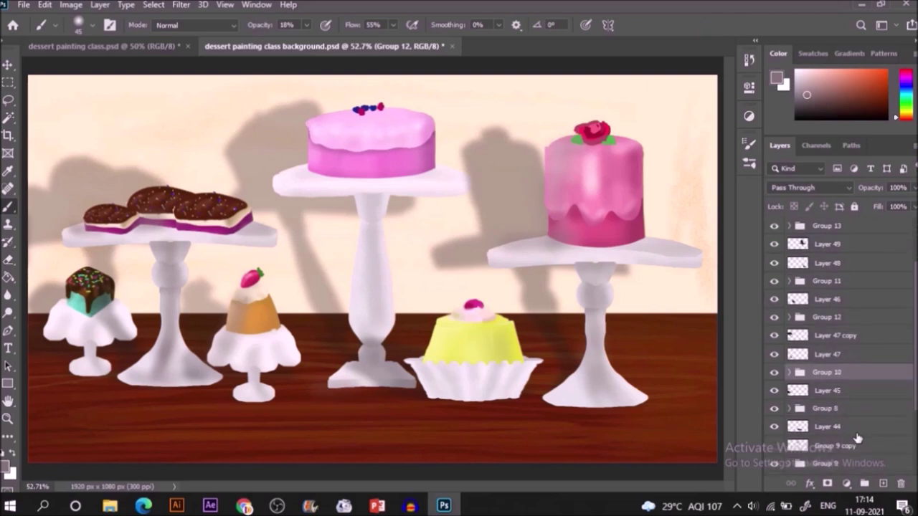
pyautogui.click(789, 373)
pyautogui.click(847, 394)
pyautogui.click(775, 392)
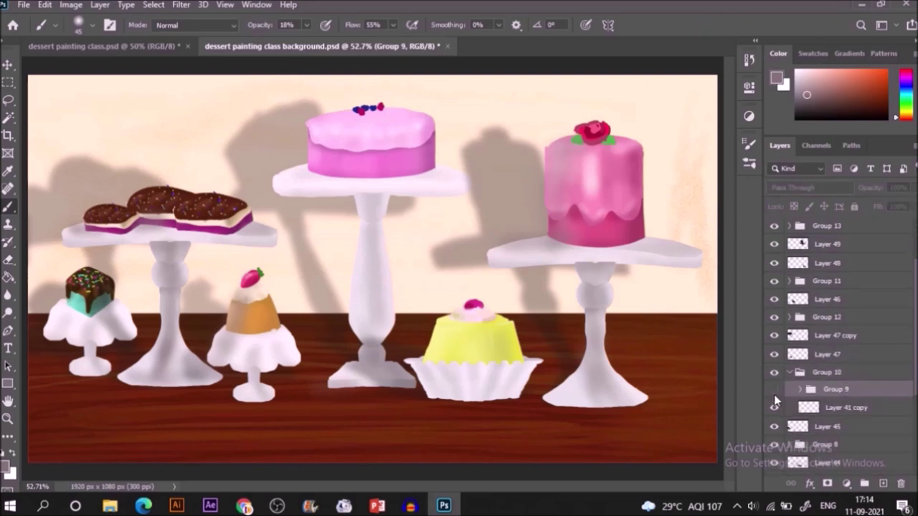
pyautogui.click(774, 392)
pyautogui.hotkey('ctrl', 'v')
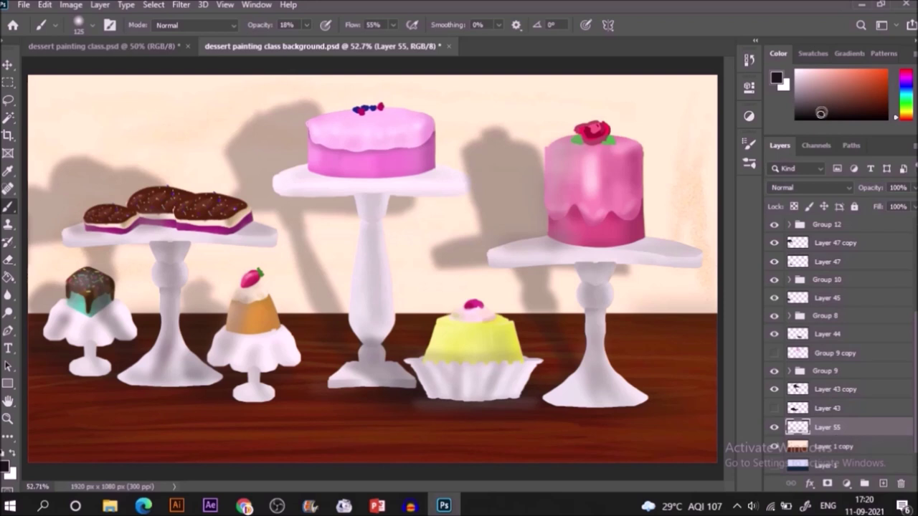
# Change the Brush to a near-white colour and enlarge its size to 200.
pyautogui.moveTo(805, 73); pyautogui.dragTo(800, 71)
pyautogui.click(799, 70)
pyautogui.press(']')
pyautogui.press(']')
pyautogui.press(']')
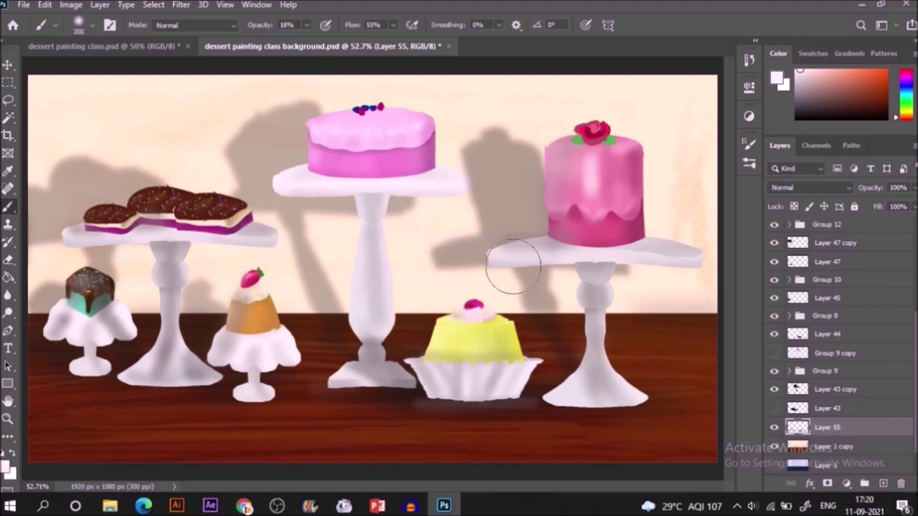
pyautogui.scroll(5, 832, 284)
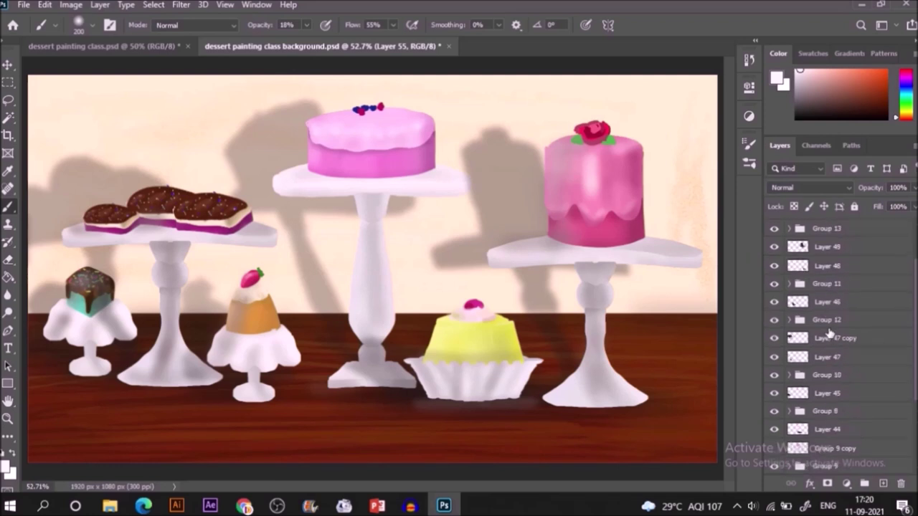
# Add a new layer above Group 13 and paint soft near-white light over the tall pink cake and its stand with a smaller brush.
pyautogui.click(849, 268)
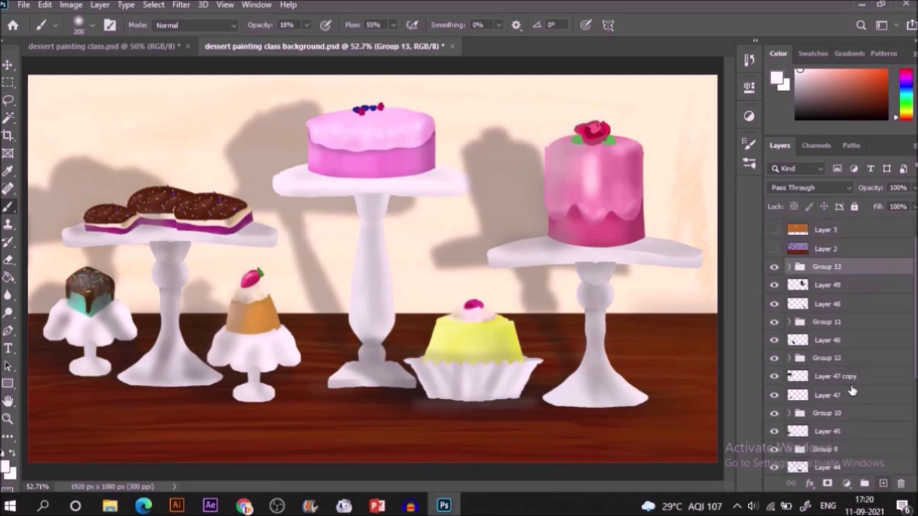
pyautogui.click(883, 483)
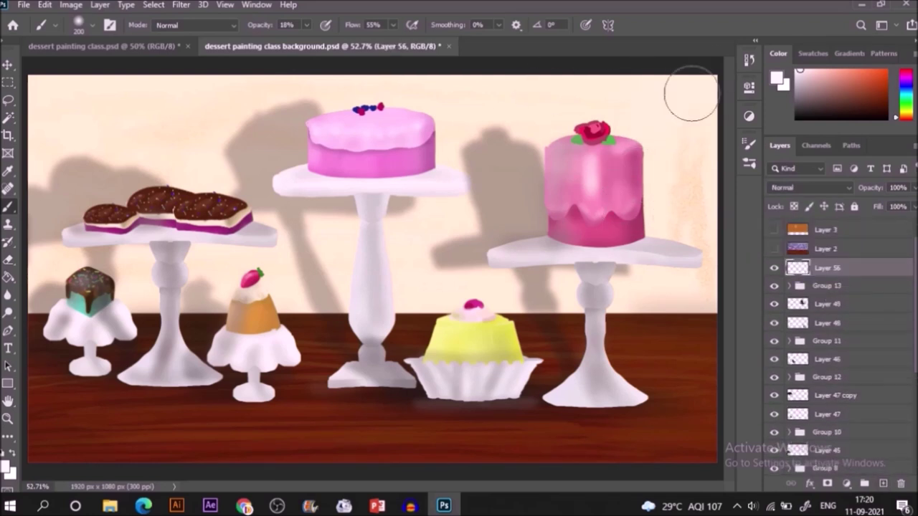
pyautogui.press('[')
pyautogui.press('[')
pyautogui.press('[')
pyautogui.press('[')
pyautogui.press('[')
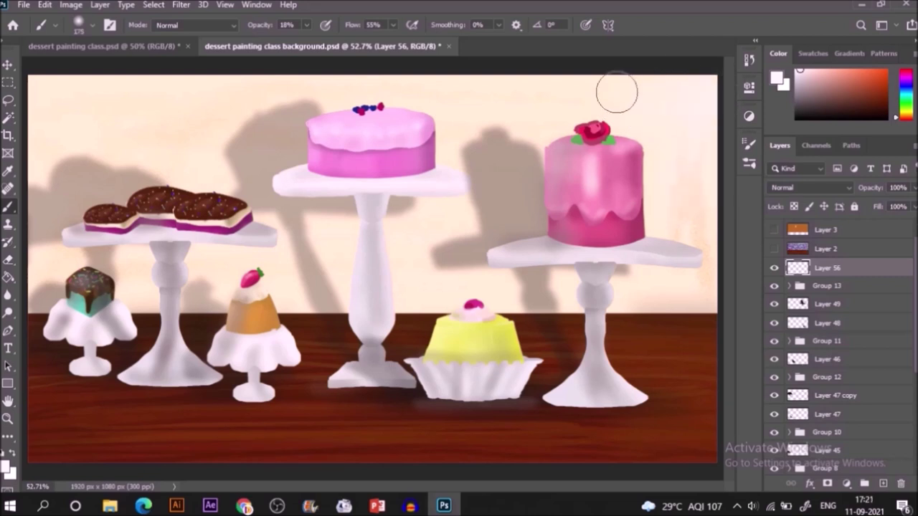
pyautogui.moveTo(627, 243); pyautogui.dragTo(634, 152)
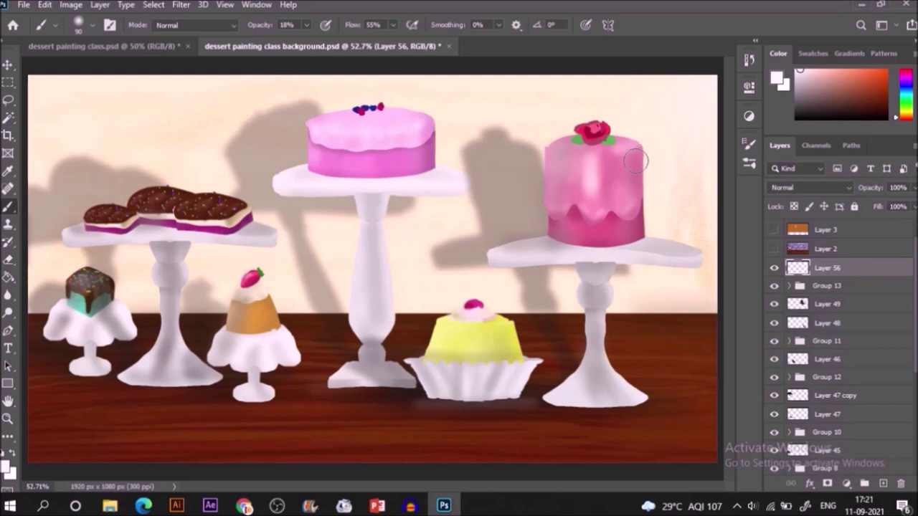
pyautogui.moveTo(635, 161)
pyautogui.mouseDown()
pyautogui.moveTo(632, 228)
pyautogui.moveTo(634, 153)
pyautogui.mouseUp()
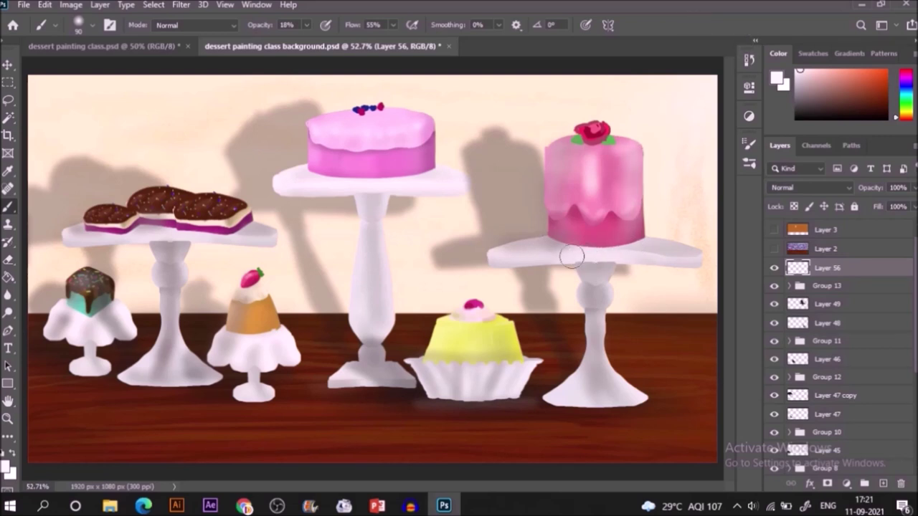
pyautogui.moveTo(607, 303)
pyautogui.mouseDown()
pyautogui.moveTo(608, 373)
pyautogui.moveTo(620, 365)
pyautogui.moveTo(631, 391)
pyautogui.moveTo(666, 409)
pyautogui.mouseUp()
# Erase the stray light around the base and stem of the tall pink cake's stand with an enlarged Eraser.
pyautogui.press('e')
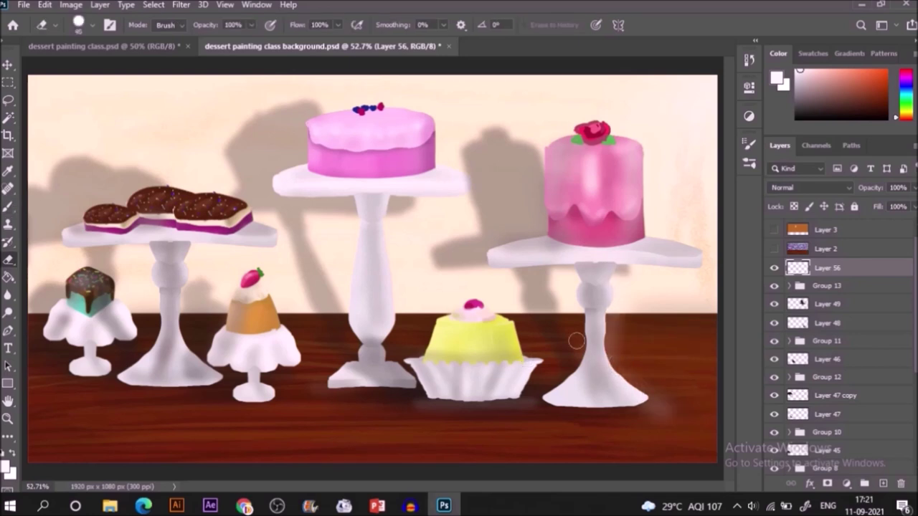
pyautogui.press(']')
pyautogui.press(']')
pyautogui.press(']')
pyautogui.press(']')
pyautogui.moveTo(651, 412)
pyautogui.mouseDown()
pyautogui.moveTo(672, 397)
pyautogui.moveTo(683, 406)
pyautogui.mouseUp()
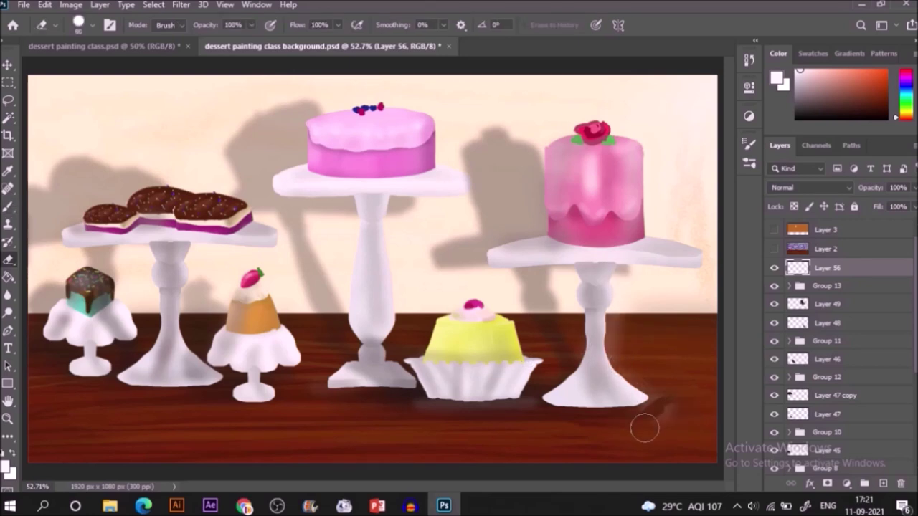
pyautogui.moveTo(644, 429); pyautogui.dragTo(673, 429)
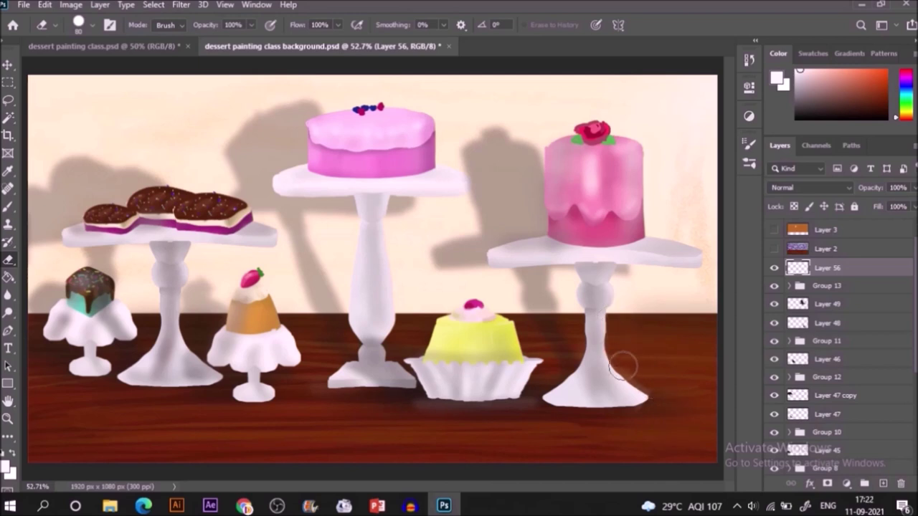
# Brush soft near-white highlights at size 60 onto the berry-topped round cake, the yellow dessert and the caramel pudding.
pyautogui.press('b')
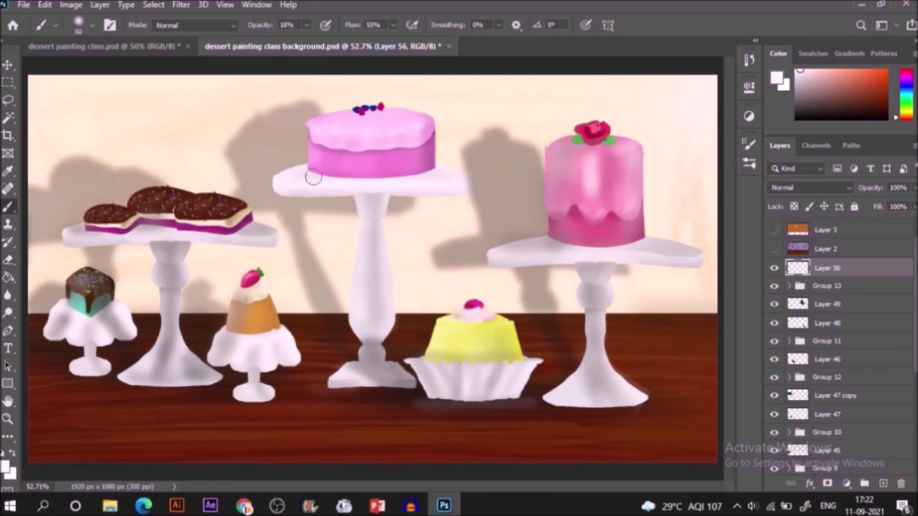
pyautogui.moveTo(333, 176)
pyautogui.mouseDown()
pyautogui.moveTo(315, 156)
pyautogui.moveTo(386, 164)
pyautogui.moveTo(420, 159)
pyautogui.mouseUp()
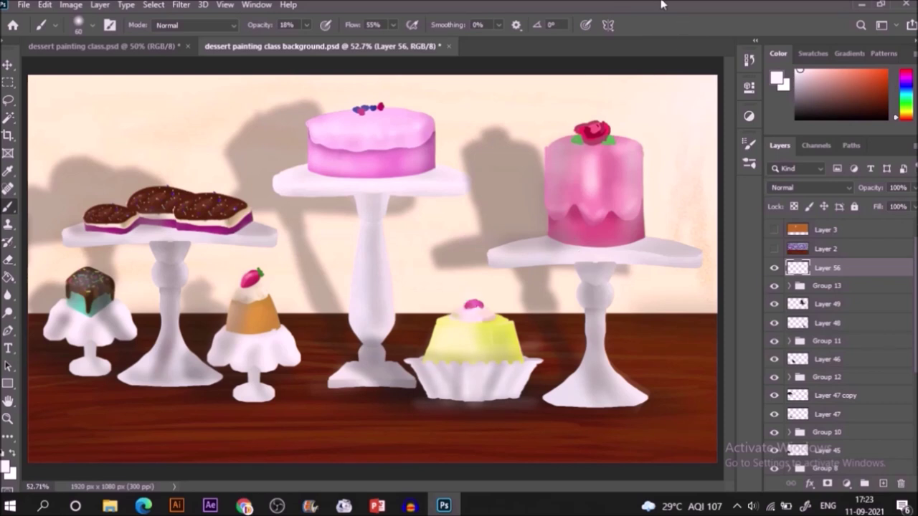
pyautogui.moveTo(257, 306); pyautogui.dragTo(251, 316)
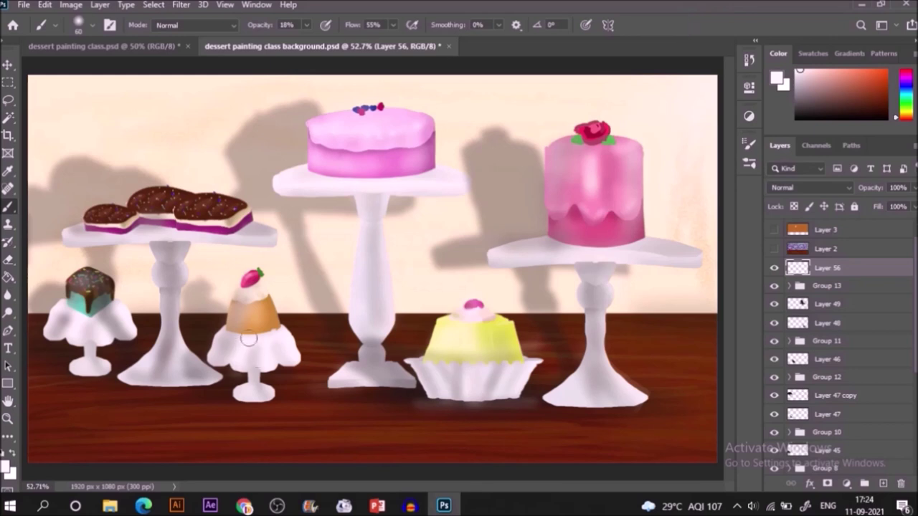
# Add soft near-white light to the chocolate slices and their stand, varying the brush size between 40 and 60.
pyautogui.moveTo(134, 374); pyautogui.dragTo(142, 358)
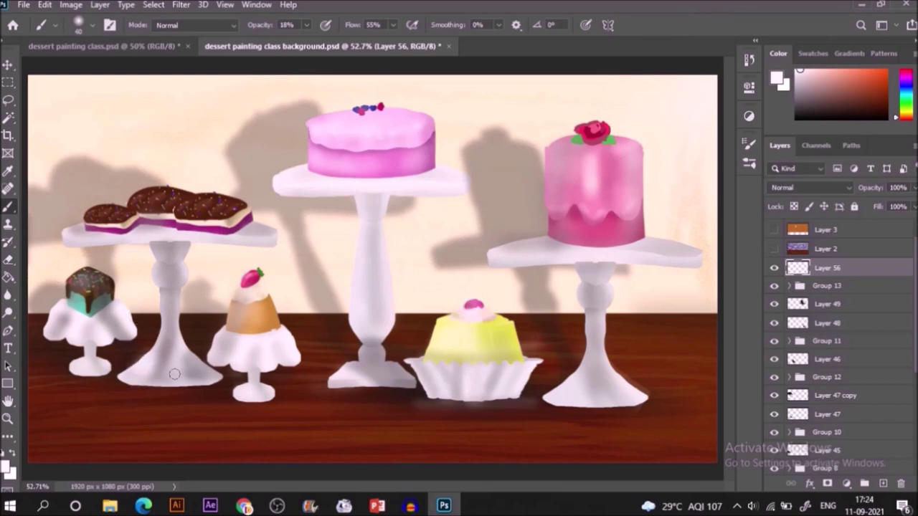
pyautogui.moveTo(201, 367)
pyautogui.mouseDown()
pyautogui.moveTo(182, 351)
pyautogui.moveTo(214, 373)
pyautogui.mouseUp()
pyautogui.press(']')
pyautogui.press(']')
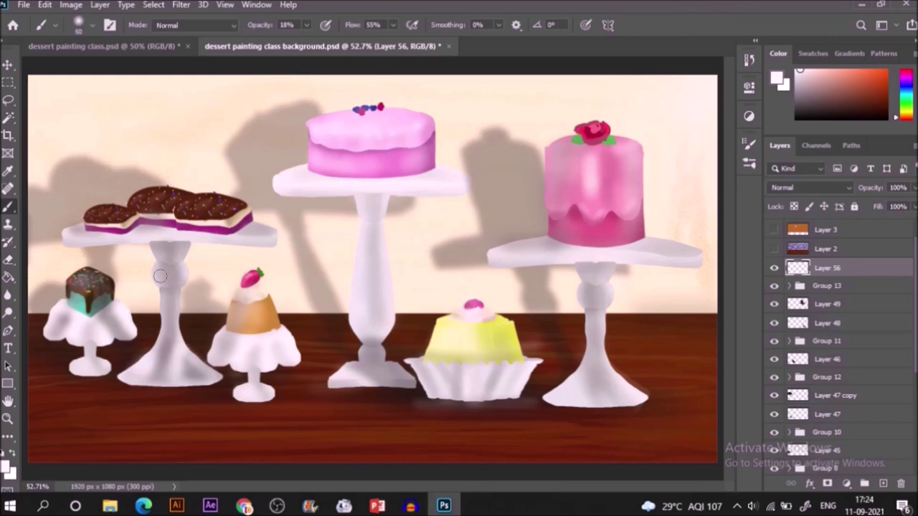
pyautogui.press('[')
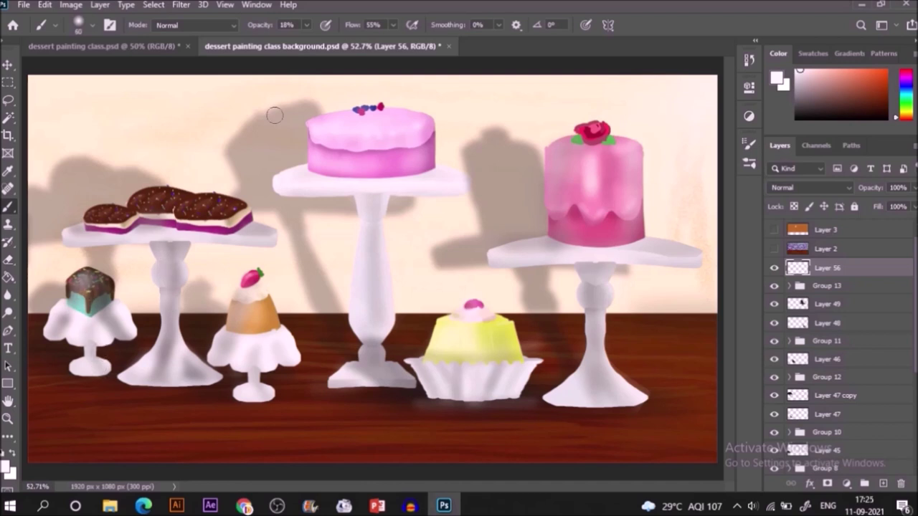
pyautogui.moveTo(224, 215)
pyautogui.mouseDown()
pyautogui.moveTo(138, 236)
pyautogui.moveTo(268, 246)
pyautogui.mouseUp()
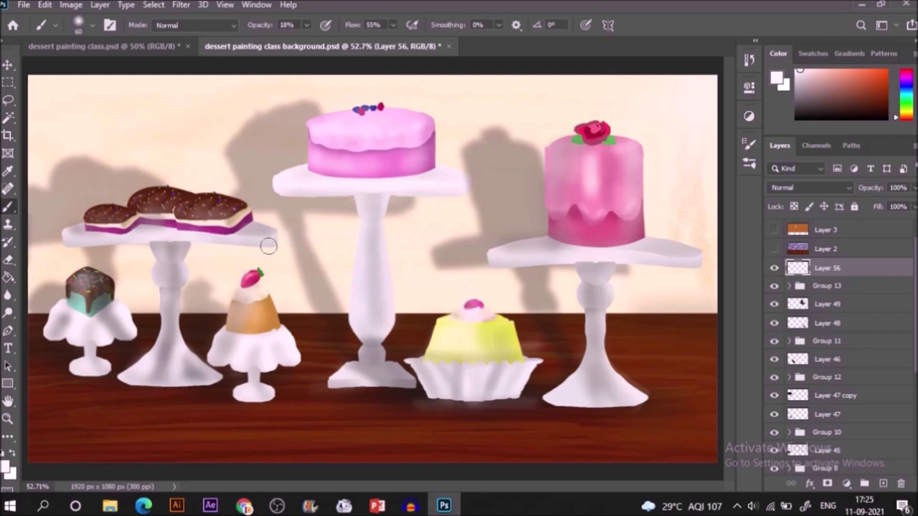
# Clean up the excess light around the yellow dessert and its cherry using the Eraser with a Soft Round tip.
pyautogui.press('e')
pyautogui.click(749, 162)
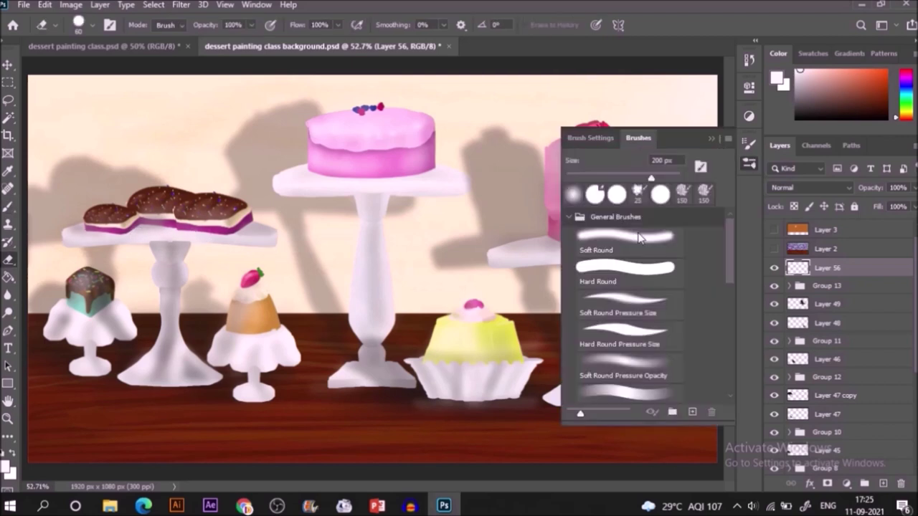
pyautogui.click(640, 237)
pyautogui.click(495, 351)
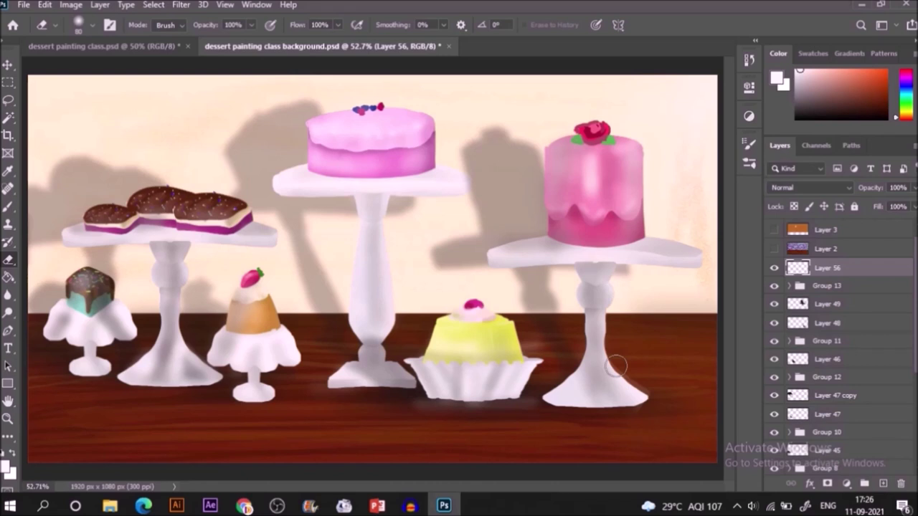
# Duplicate all layers and groups from Layer 56 down to Layer 1 copy and group the duplicates.
pyautogui.scroll(1, 847, 262)
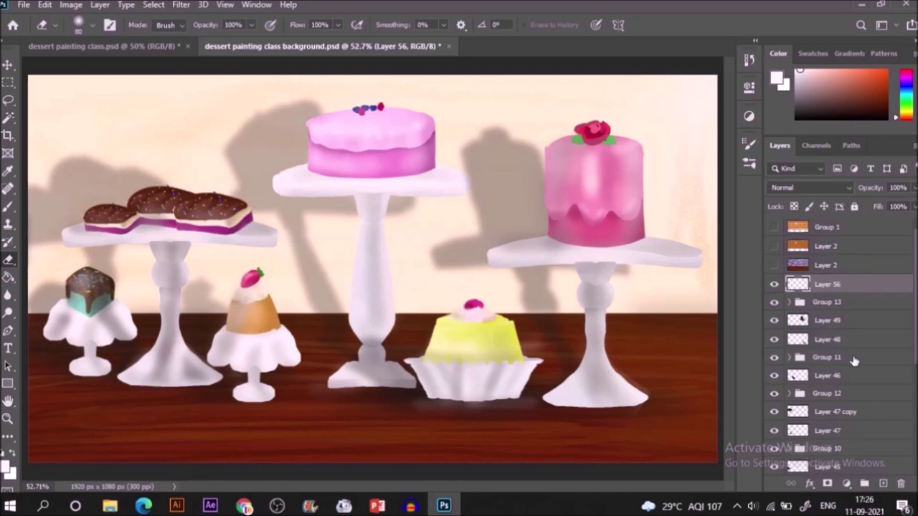
pyautogui.scroll(-10, 853, 391)
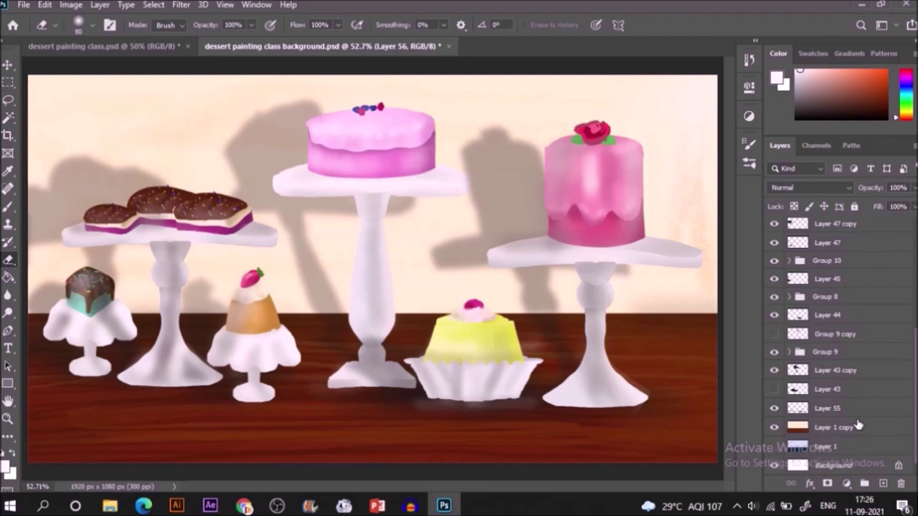
pyautogui.keyDown('shift'); pyautogui.click(859, 426); pyautogui.keyUp('shift')
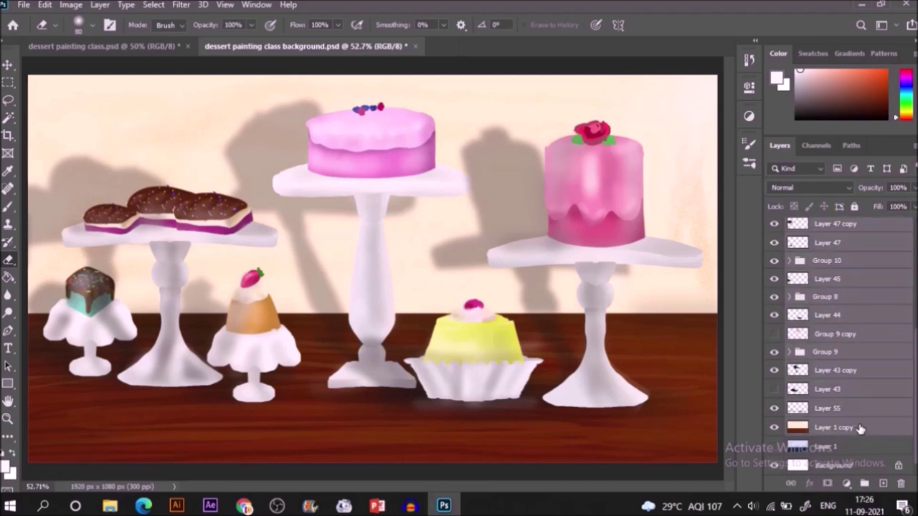
pyautogui.hotkey('ctrl', 'j')
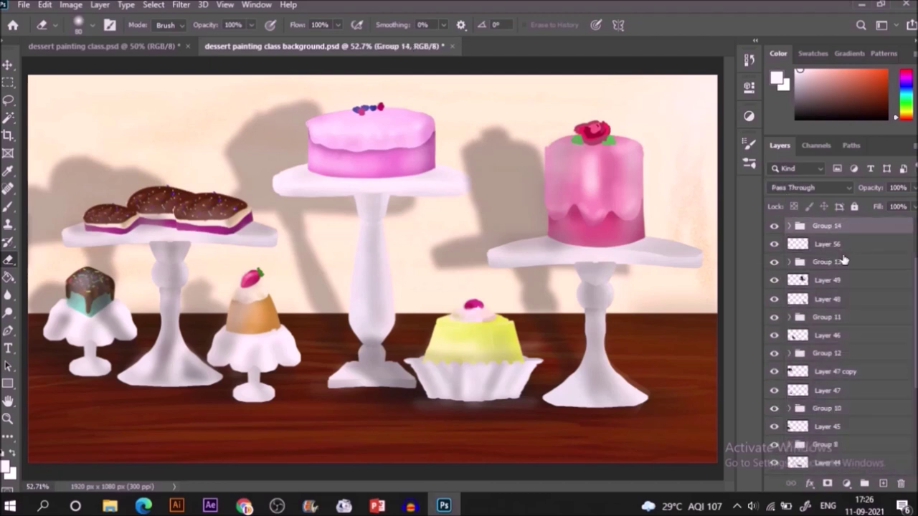
# Group the original layers from Layer 56 down to Layer 1 copy and hide that group.
pyautogui.click(852, 246)
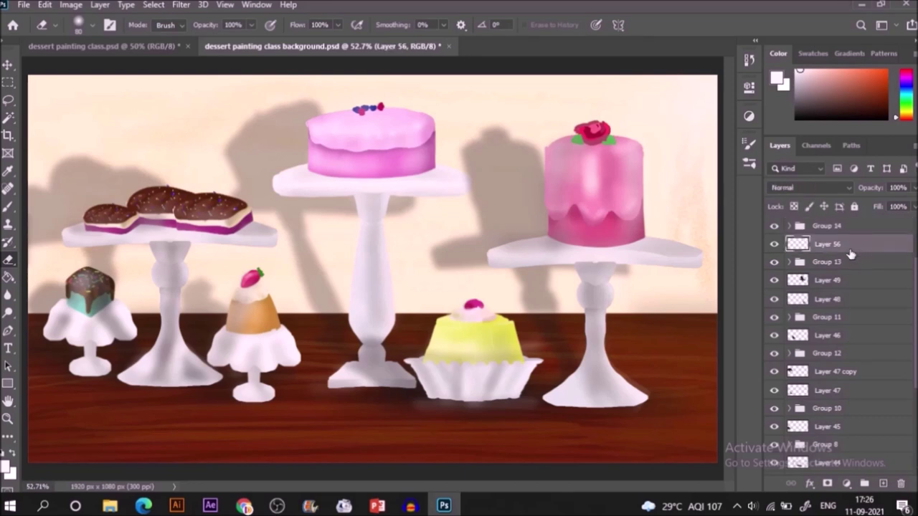
pyautogui.scroll(-4, 849, 323)
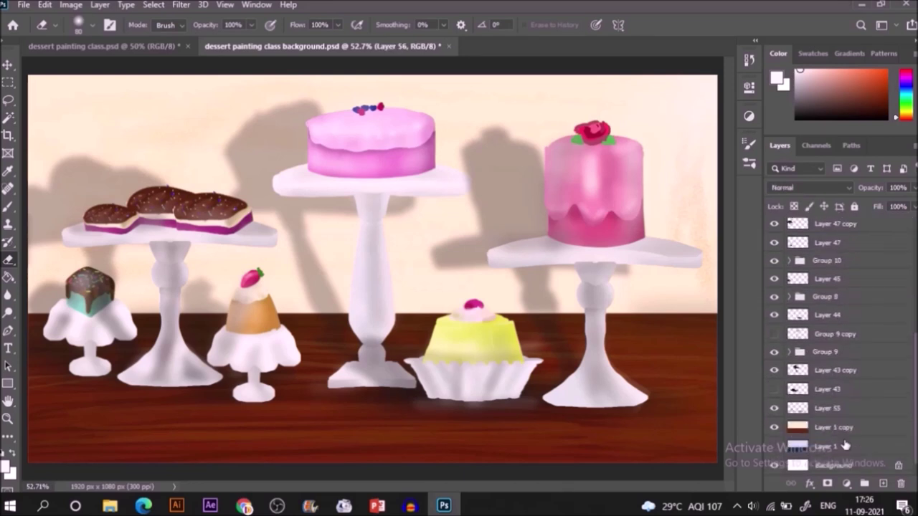
pyautogui.keyDown('shift'); pyautogui.click(878, 426); pyautogui.keyUp('shift')
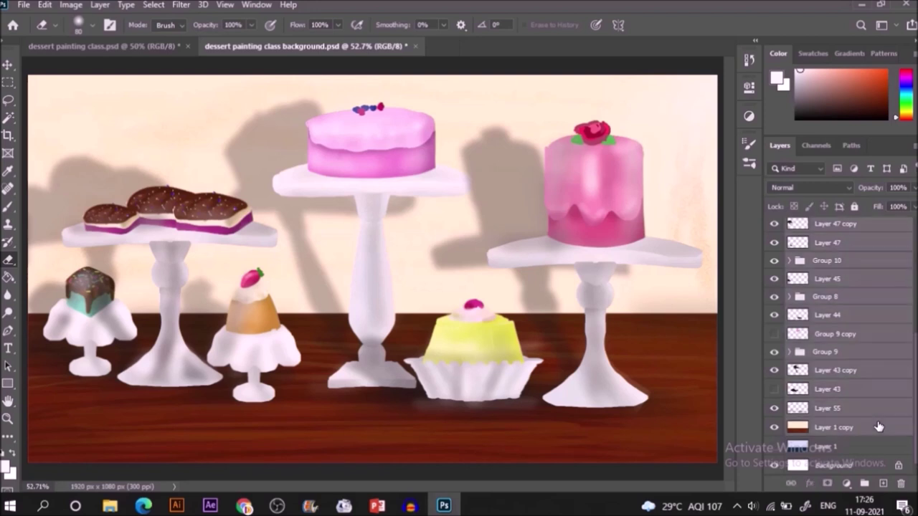
pyautogui.hotkey('ctrl', 'g')
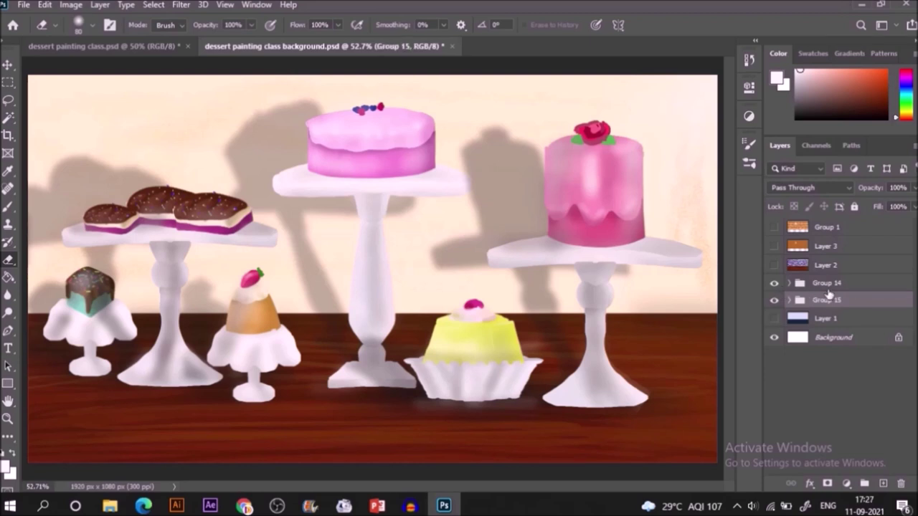
pyautogui.hotkey('ctrl', ',')
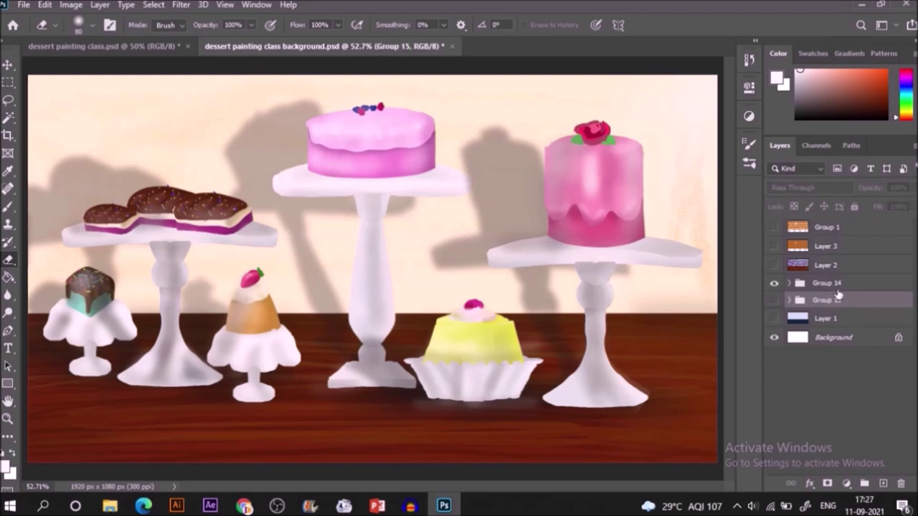
# Merge the duplicated layers' group, Group 14, into a single layer.
pyautogui.click(841, 289)
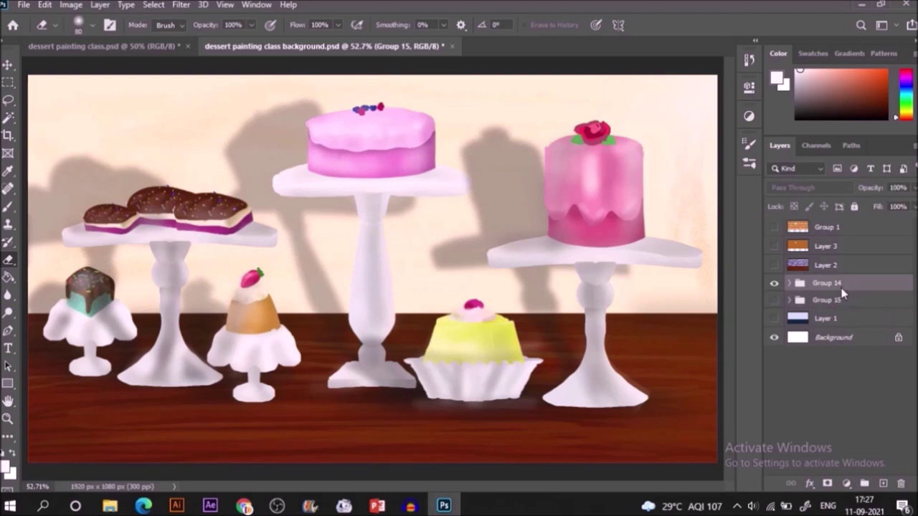
pyautogui.rightClick(840, 287)
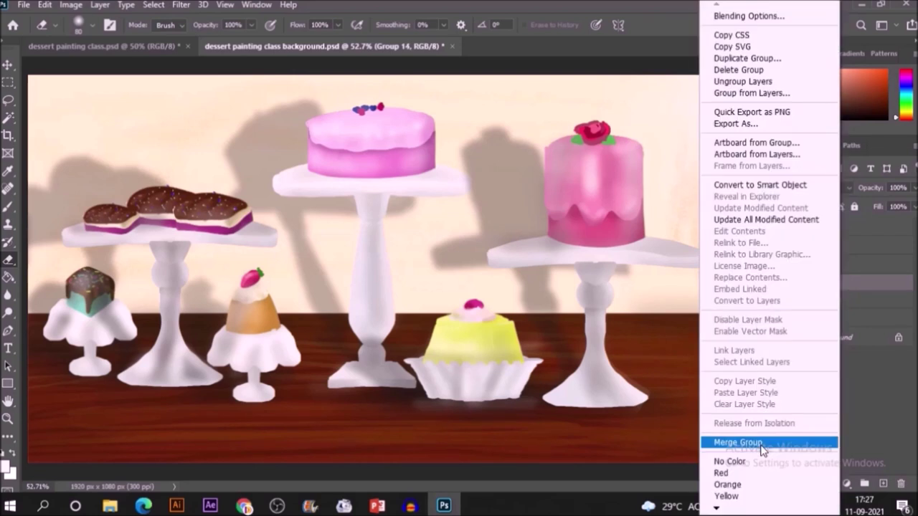
pyautogui.click(761, 449)
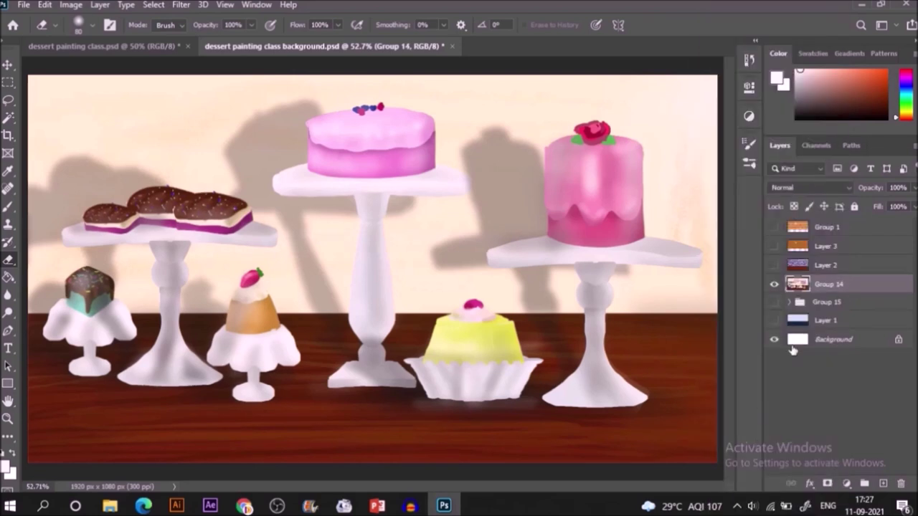
# Select the pink rose cake, its stand and the surrounding wall and table with the Lasso tool at 15 px feather.
pyautogui.press('b')
pyautogui.press('v')
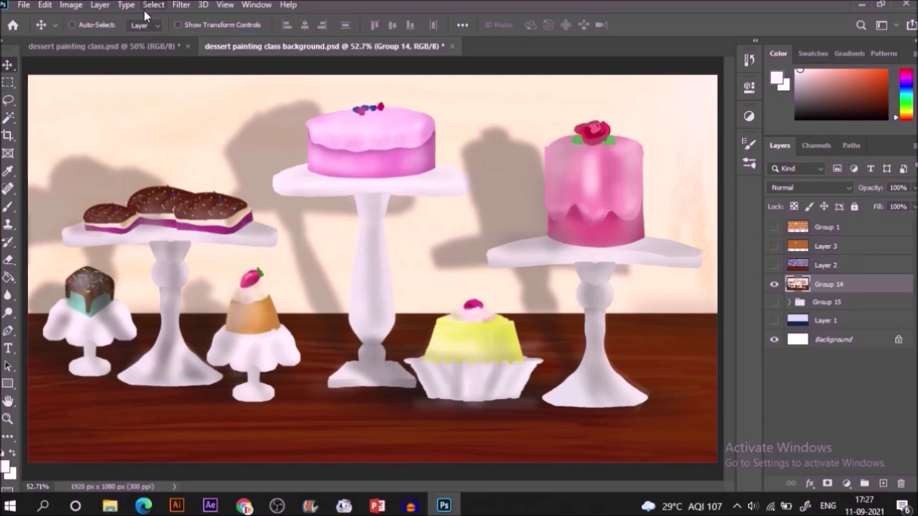
pyautogui.press('l')
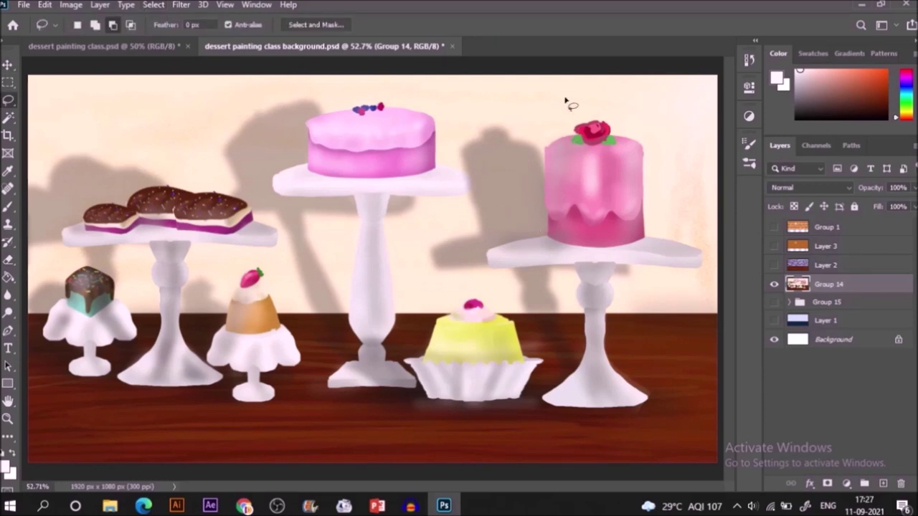
pyautogui.hotkey('ctrl', '-')
pyautogui.hotkey('ctrl', '-')
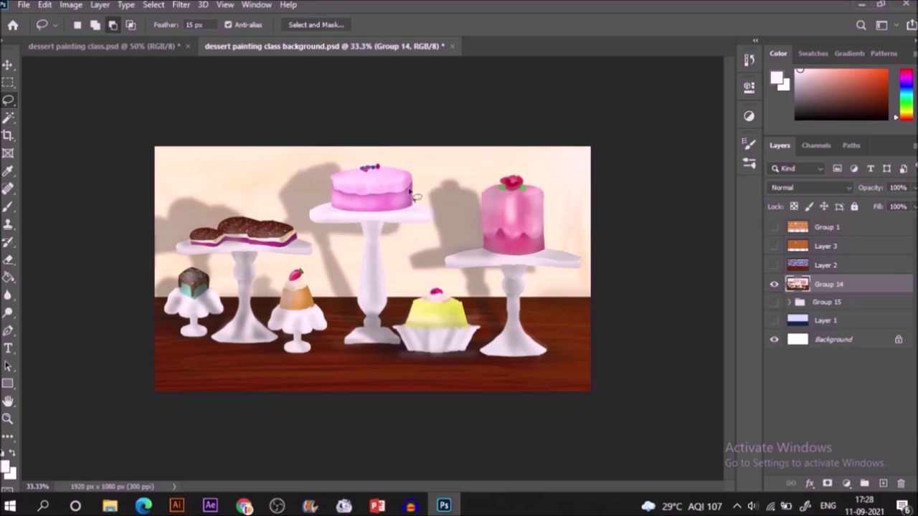
pyautogui.moveTo(504, 313); pyautogui.dragTo(628, 320)
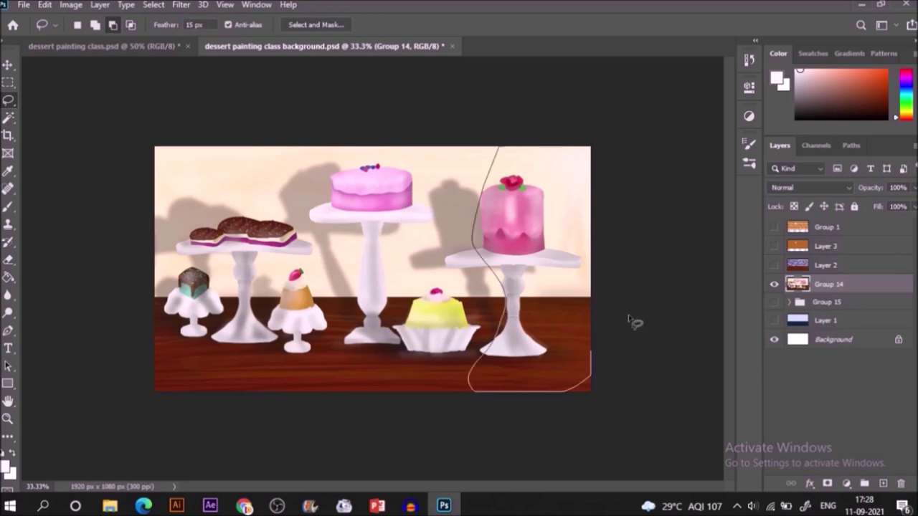
pyautogui.moveTo(606, 104); pyautogui.dragTo(599, 87)
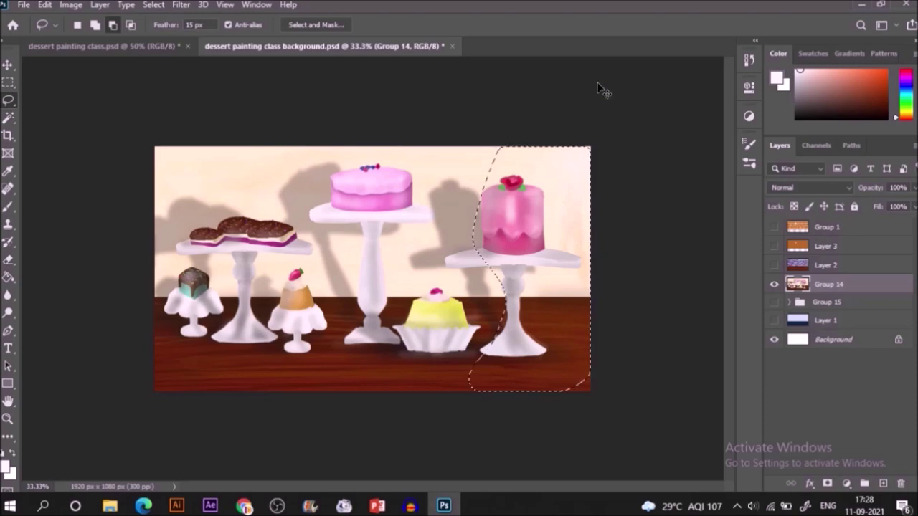
# Adjust the selected pink rose cake area with Hue/Saturation at saturation +12 and lightness +7, and deselect it.
pyautogui.hotkey('ctrl', 'u')
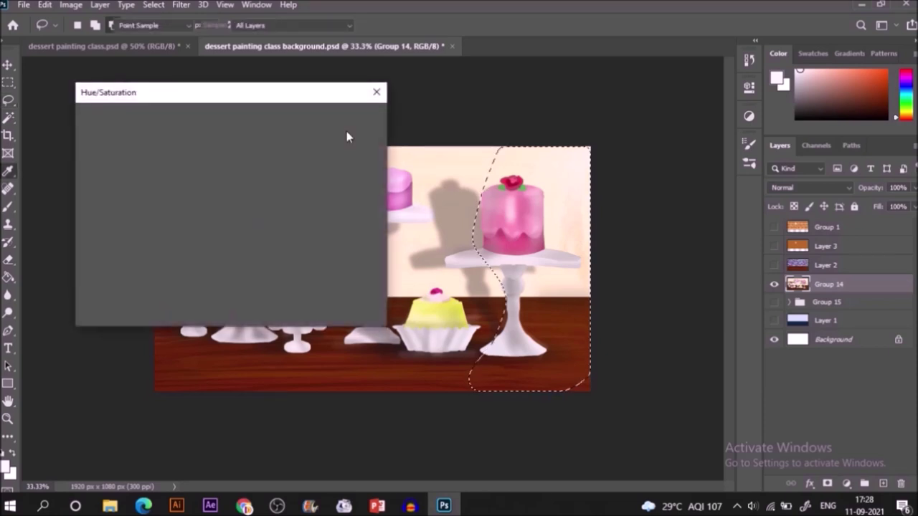
pyautogui.click(208, 219)
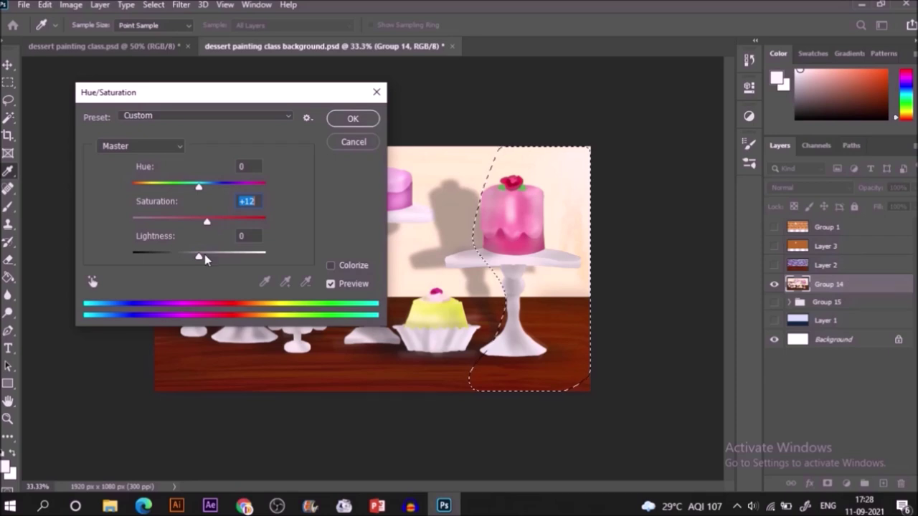
pyautogui.click(203, 255)
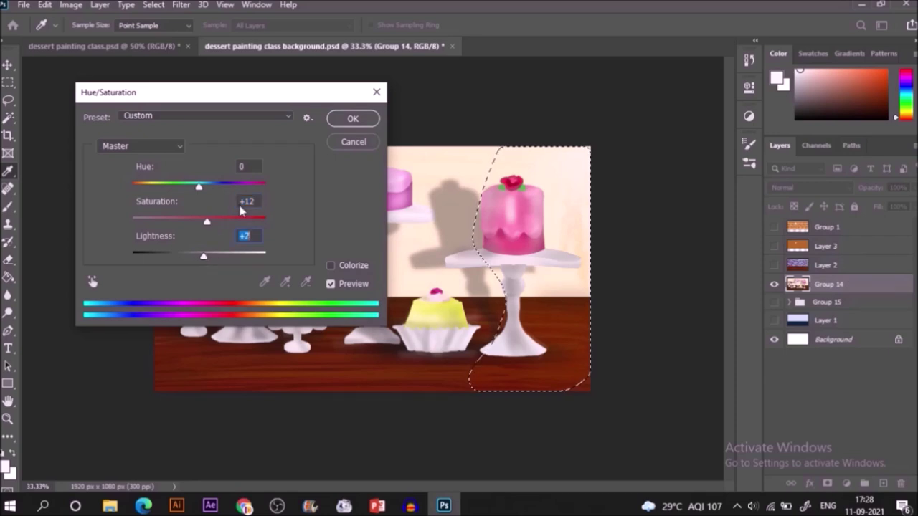
pyautogui.click(355, 119)
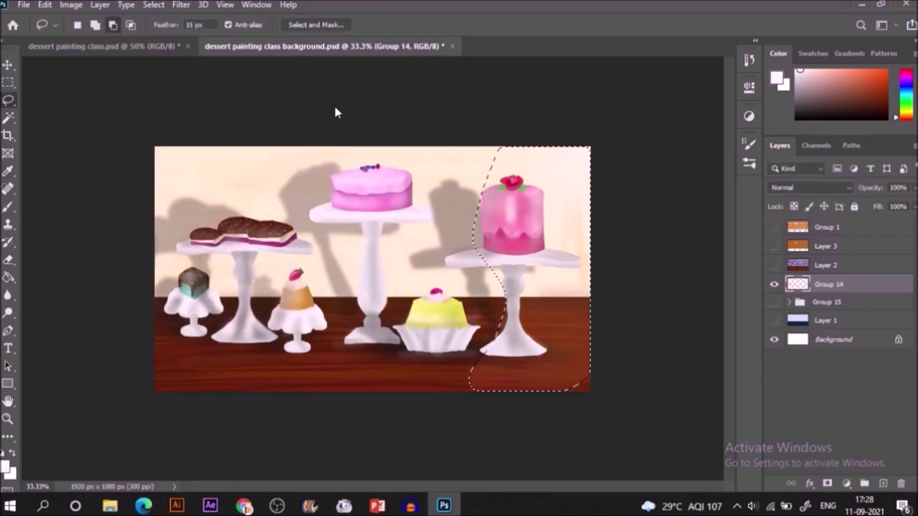
pyautogui.click(337, 111)
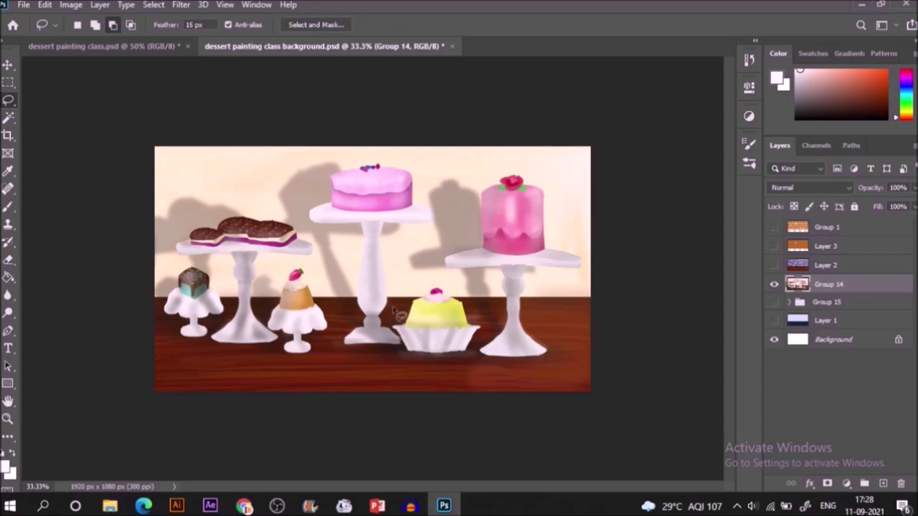
# Lasso the area around the yellow dessert, slightly raise its saturation and lightness with Hue/Saturation, and deselect it.
pyautogui.moveTo(452, 387)
pyautogui.mouseDown()
pyautogui.moveTo(357, 372)
pyautogui.moveTo(366, 294)
pyautogui.mouseUp()
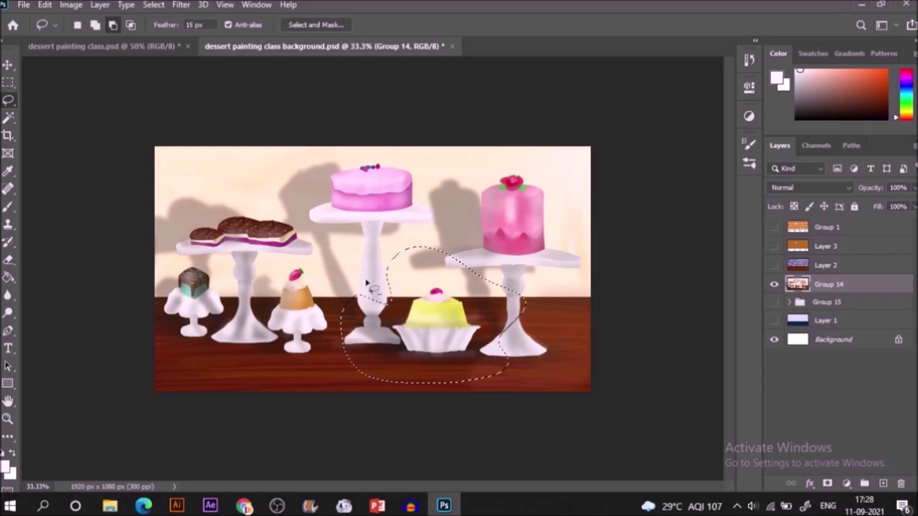
pyautogui.press('i')
pyautogui.hotkey('ctrl', 'u')
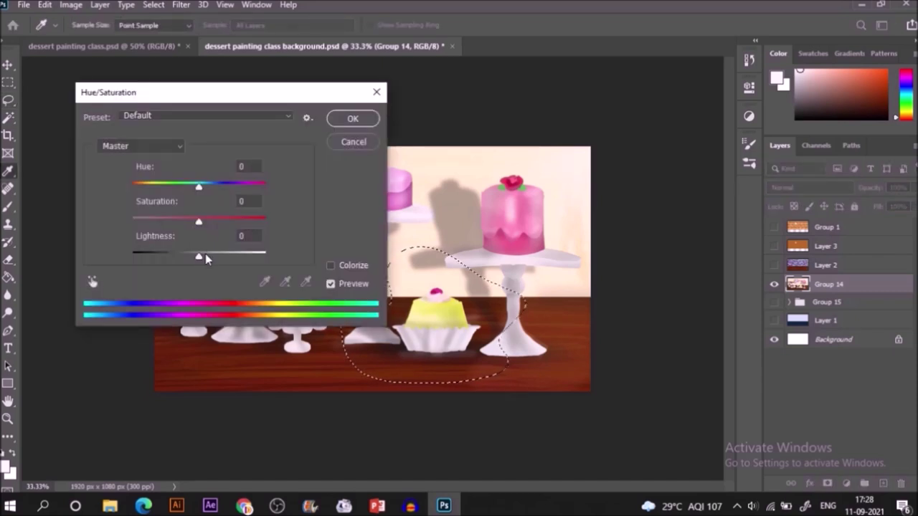
pyautogui.moveTo(200, 221); pyautogui.dragTo(204, 222)
pyautogui.moveTo(198, 256); pyautogui.dragTo(205, 256)
pyautogui.click(352, 119)
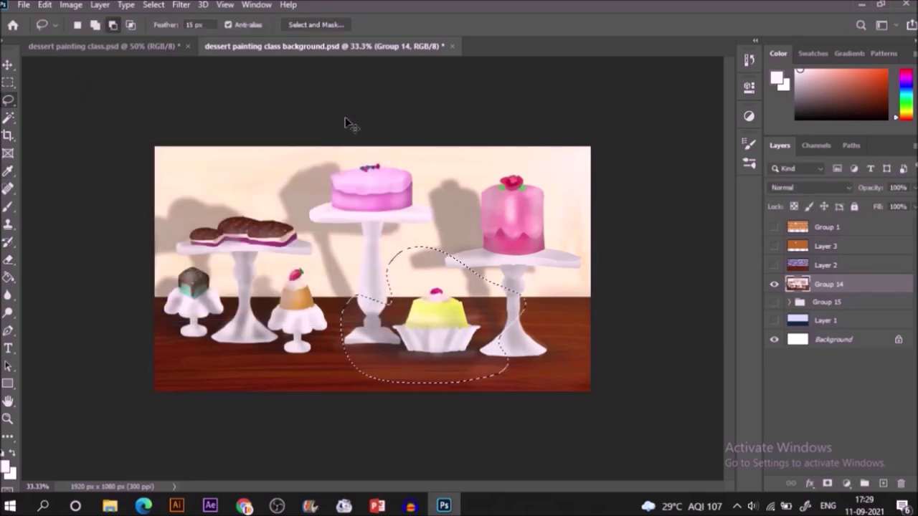
pyautogui.hotkey('ctrl', 'd')
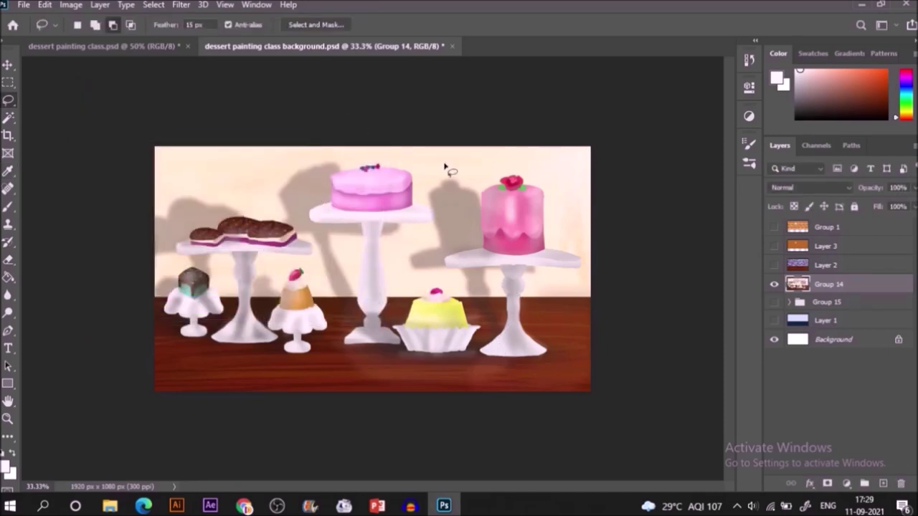
# Lasso the area around the berry-topped purple cake, raise its saturation slightly with Hue/Saturation, and deselect it.
pyautogui.moveTo(444, 167); pyautogui.dragTo(287, 180)
pyautogui.hotkey('ctrl', 'u')
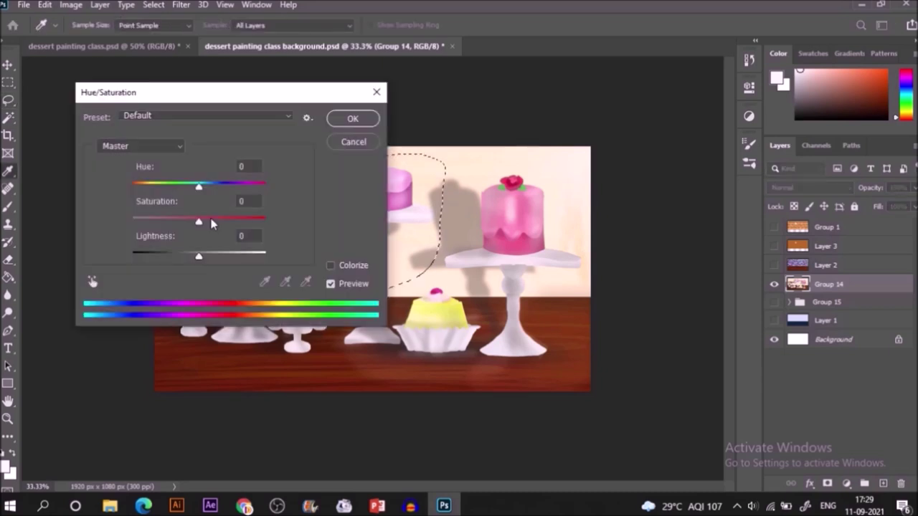
pyautogui.click(208, 219)
pyautogui.moveTo(199, 93); pyautogui.dragTo(606, 164)
pyautogui.click(739, 188)
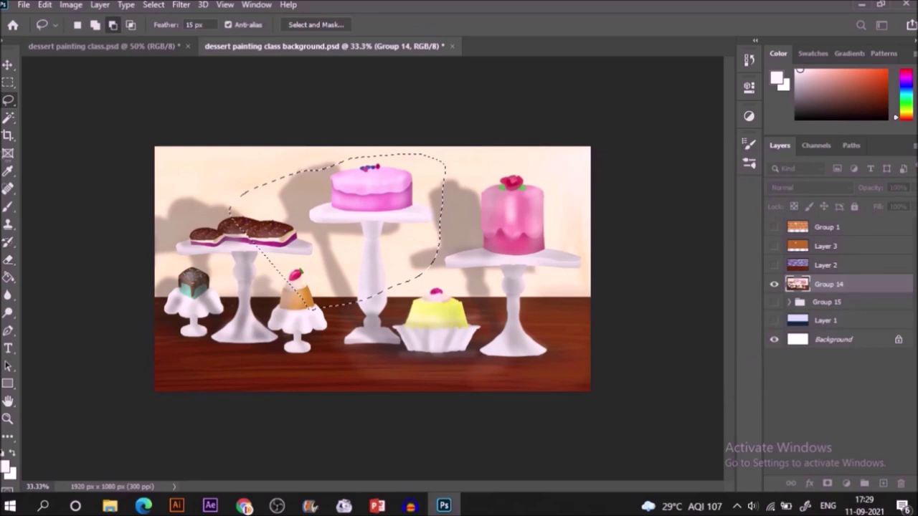
pyautogui.hotkey('ctrl', 'd')
# Lasso the area around the two small desserts, set its saturation to +9 and lightness to +6, and deselect it.
pyautogui.moveTo(246, 278)
pyautogui.mouseDown()
pyautogui.moveTo(367, 269)
pyautogui.moveTo(379, 337)
pyautogui.mouseUp()
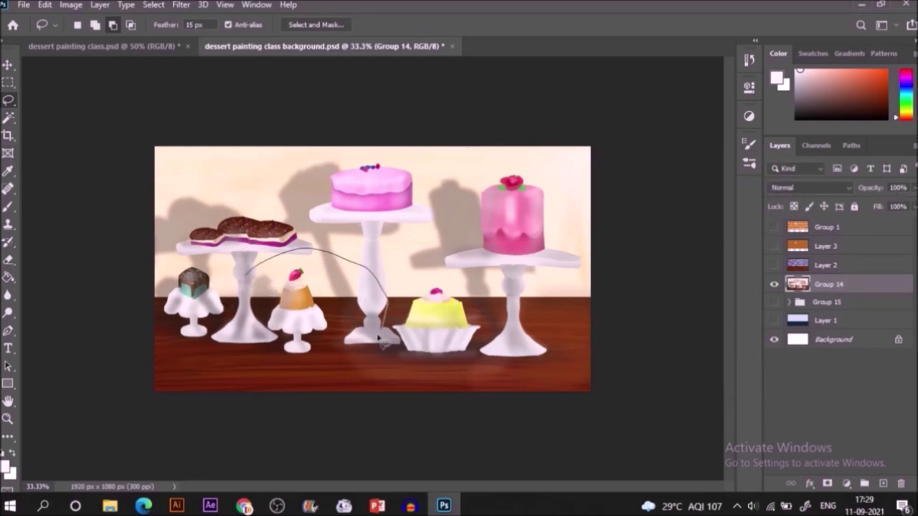
pyautogui.moveTo(251, 249); pyautogui.dragTo(248, 252)
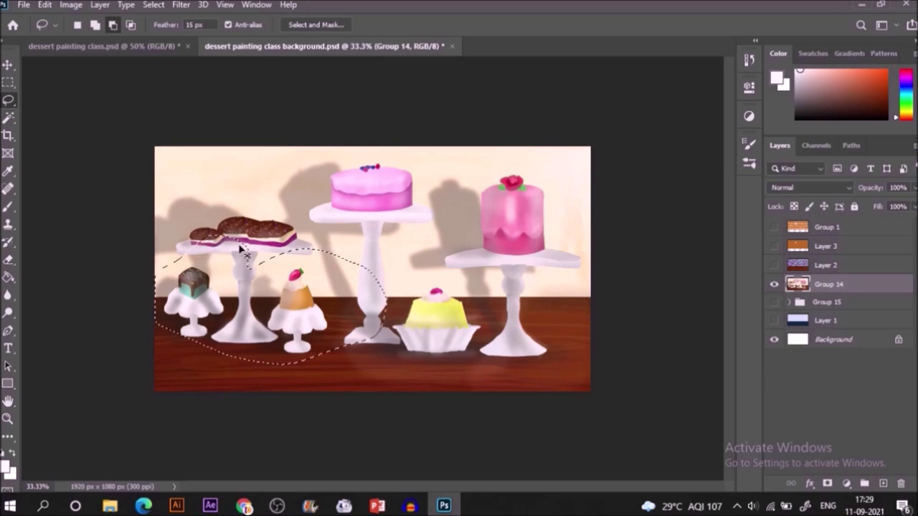
pyautogui.hotkey('ctrl', 'u')
pyautogui.moveTo(603, 289); pyautogui.dragTo(608, 289)
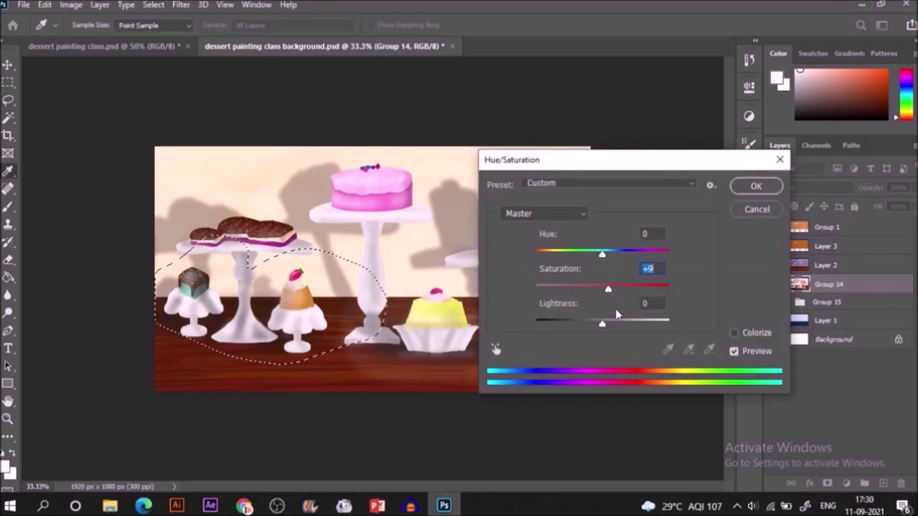
pyautogui.moveTo(602, 323); pyautogui.dragTo(609, 323)
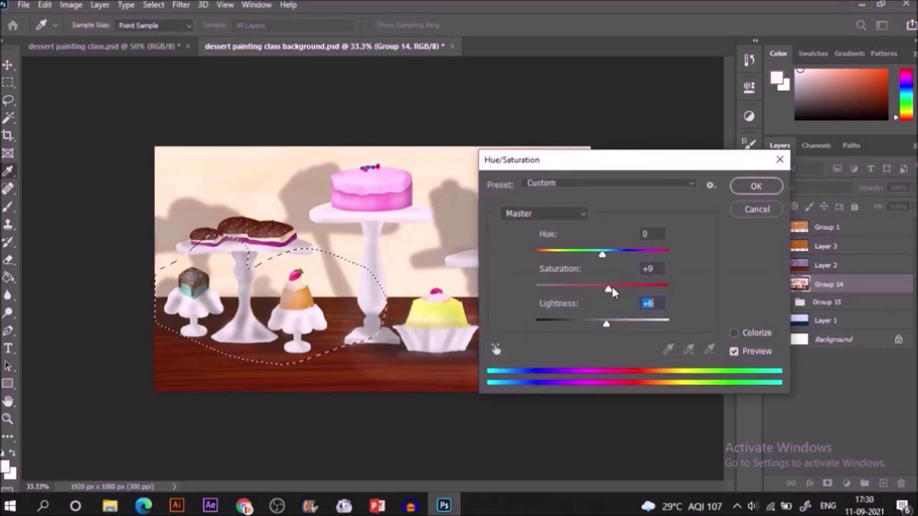
pyautogui.click(745, 186)
pyautogui.hotkey('ctrl', 'd')
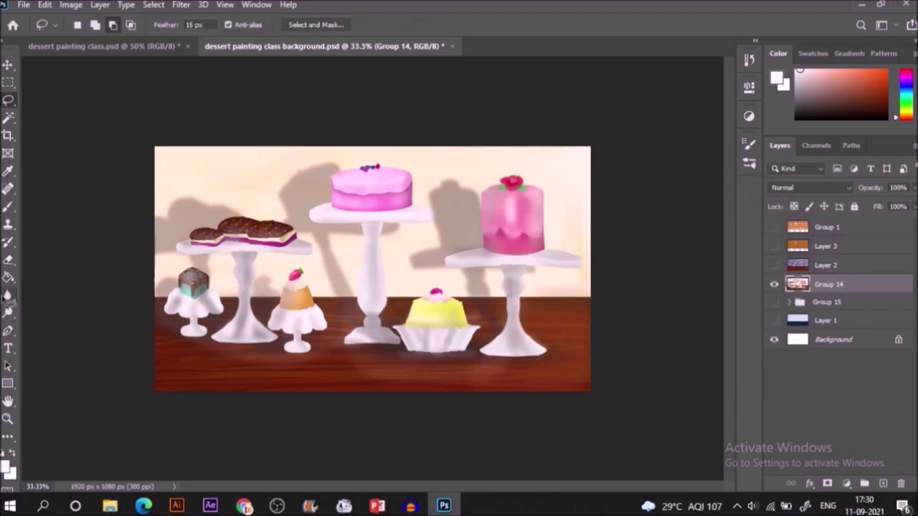
# Lasso the chocolate-topped mint cube dessert and its stand, set the saturation to +17 and slightly lower the lightness.
pyautogui.moveTo(157, 262); pyautogui.dragTo(134, 294)
pyautogui.hotkey('ctrl', 'u')
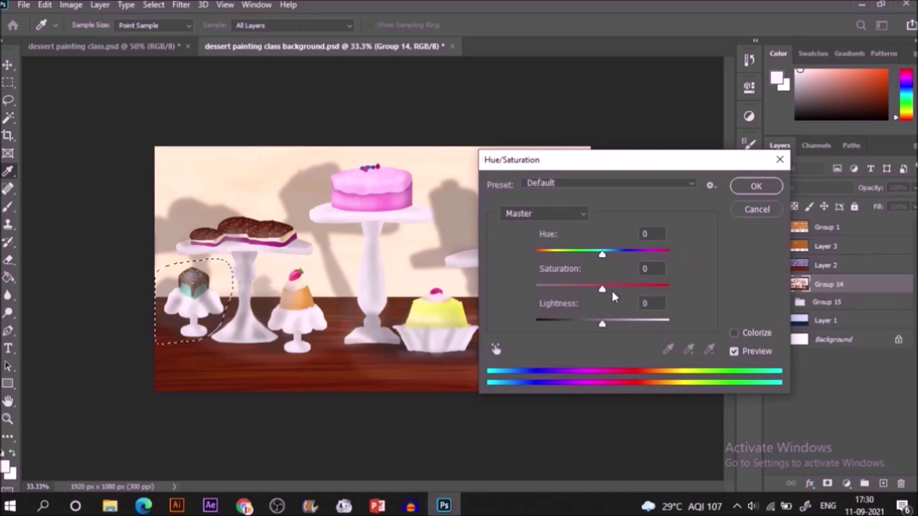
pyautogui.click(612, 291)
pyautogui.click(593, 323)
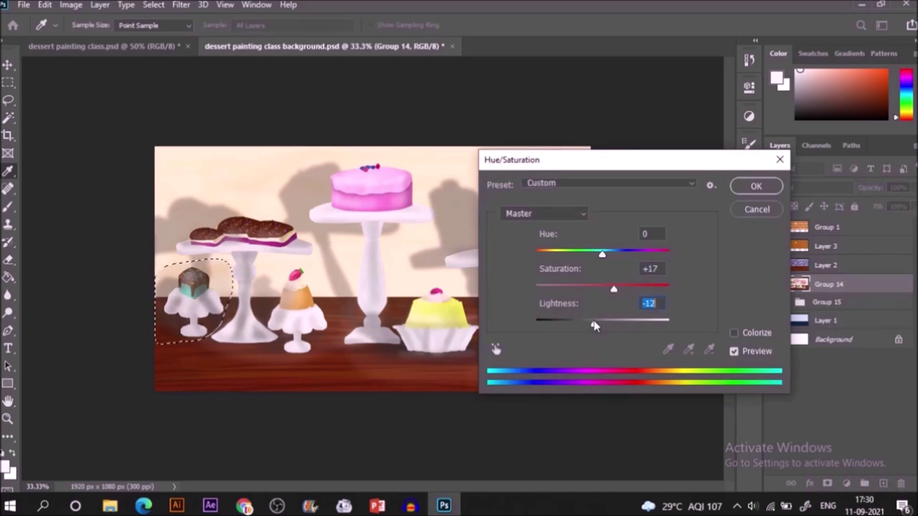
pyautogui.click(598, 323)
pyautogui.click(742, 191)
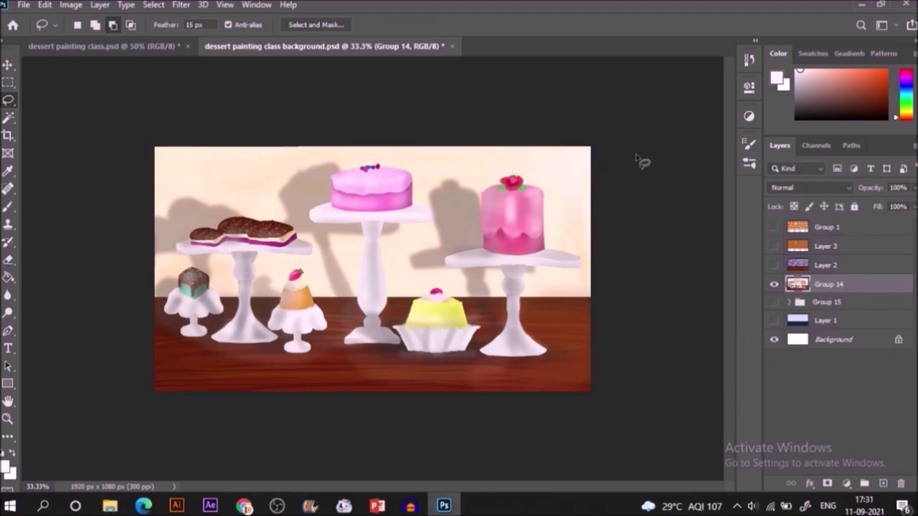
# Lasso the upper strip of the wall above the desserts and set its saturation to +20 with Hue/Saturation.
pyautogui.moveTo(641, 160)
pyautogui.mouseDown()
pyautogui.moveTo(576, 175)
pyautogui.moveTo(530, 175)
pyautogui.mouseUp()
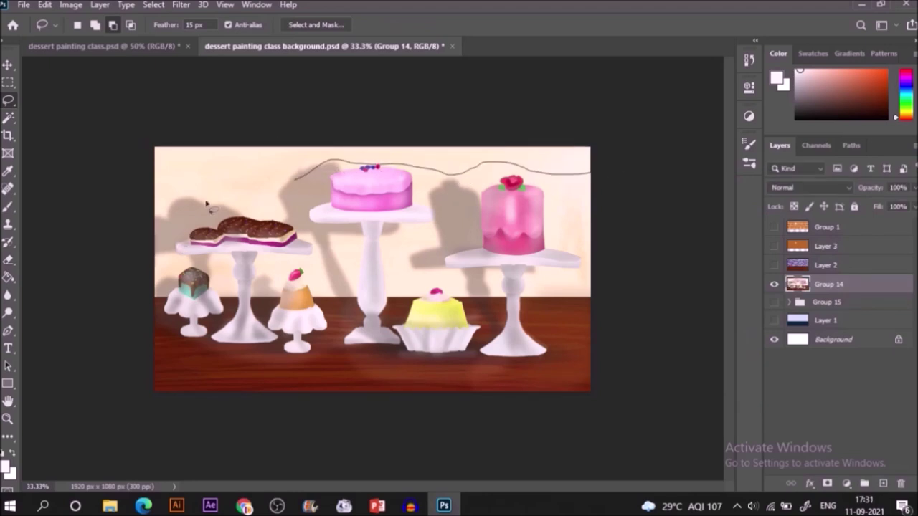
pyautogui.moveTo(129, 182); pyautogui.dragTo(133, 122)
pyautogui.hotkey('ctrl', 'u')
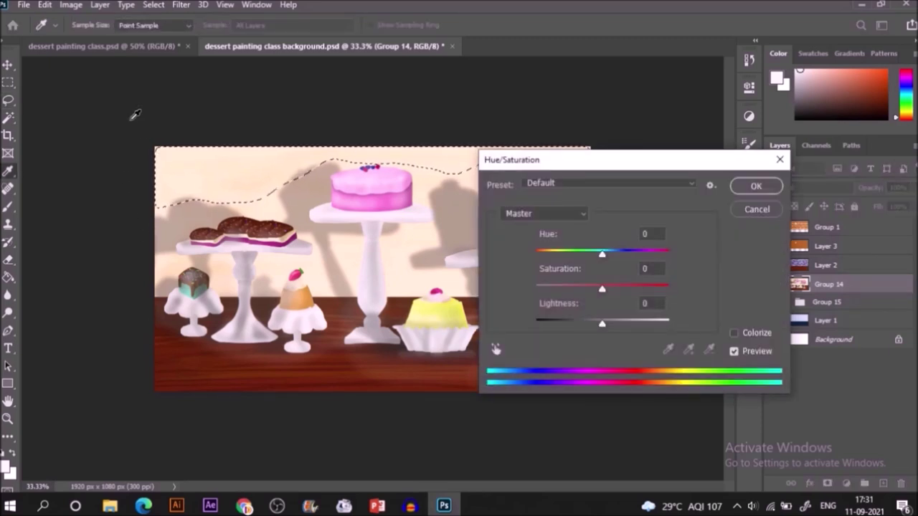
pyautogui.moveTo(602, 288); pyautogui.dragTo(610, 291)
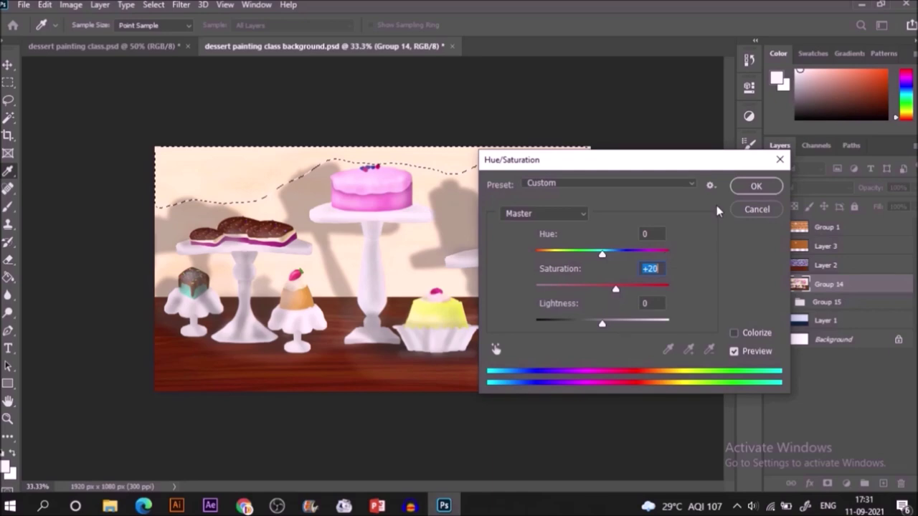
pyautogui.click(742, 188)
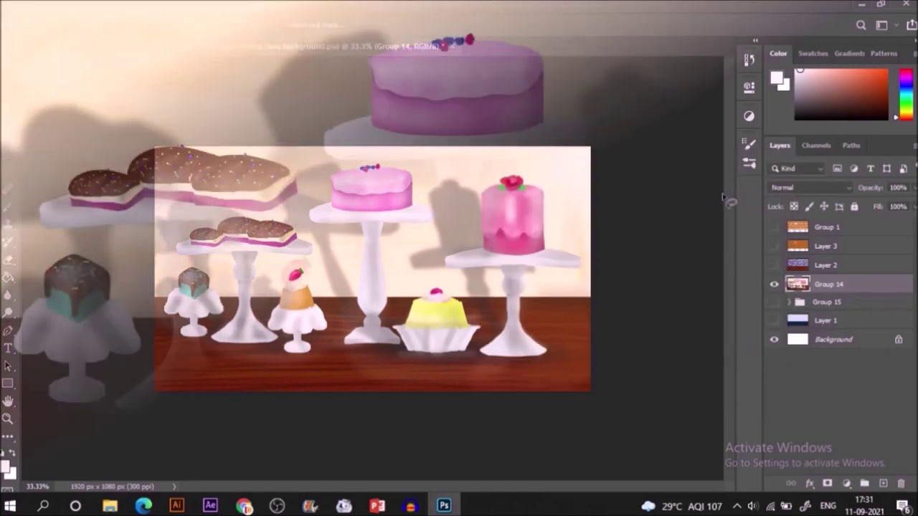